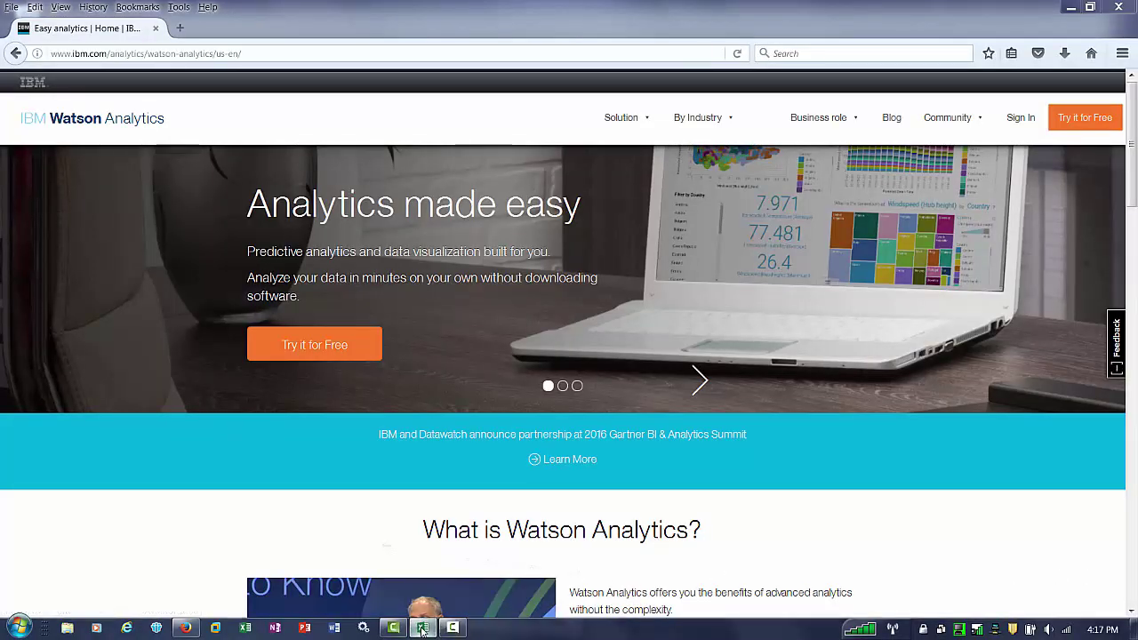
Switch to the insurance_fraud_data workbook in Excel and select cell A2.
click(30, 165)
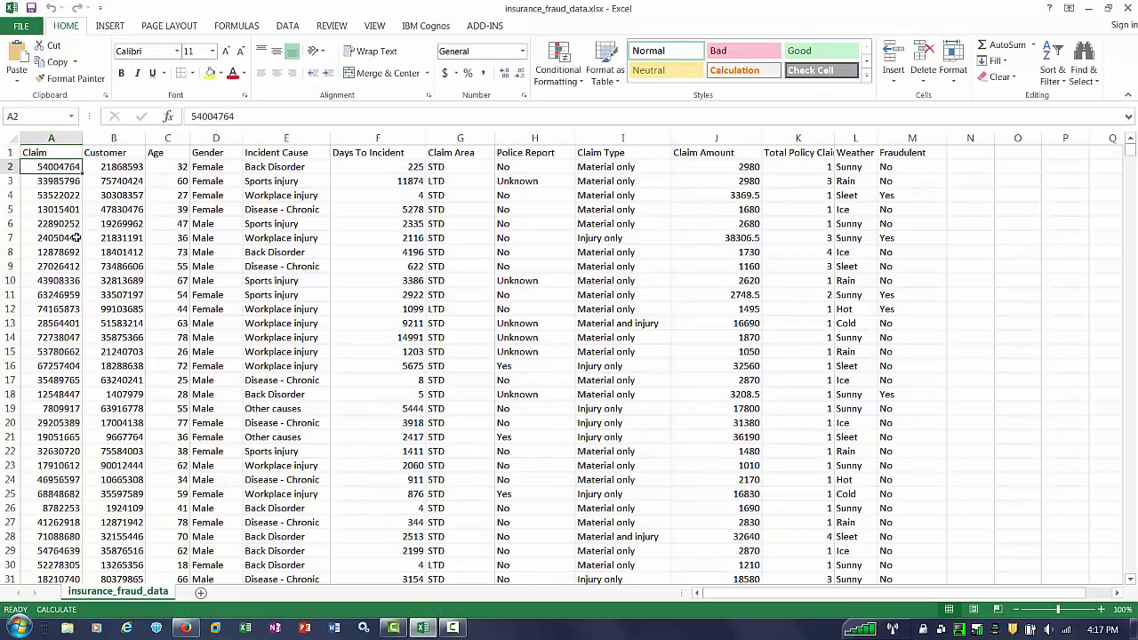
Step across the first claim's fields to Fraudulent and inspect column M's Yes claims.
key(Right)
key(Right)
key(Right)
key(Right)
key(Right)
key(Right)
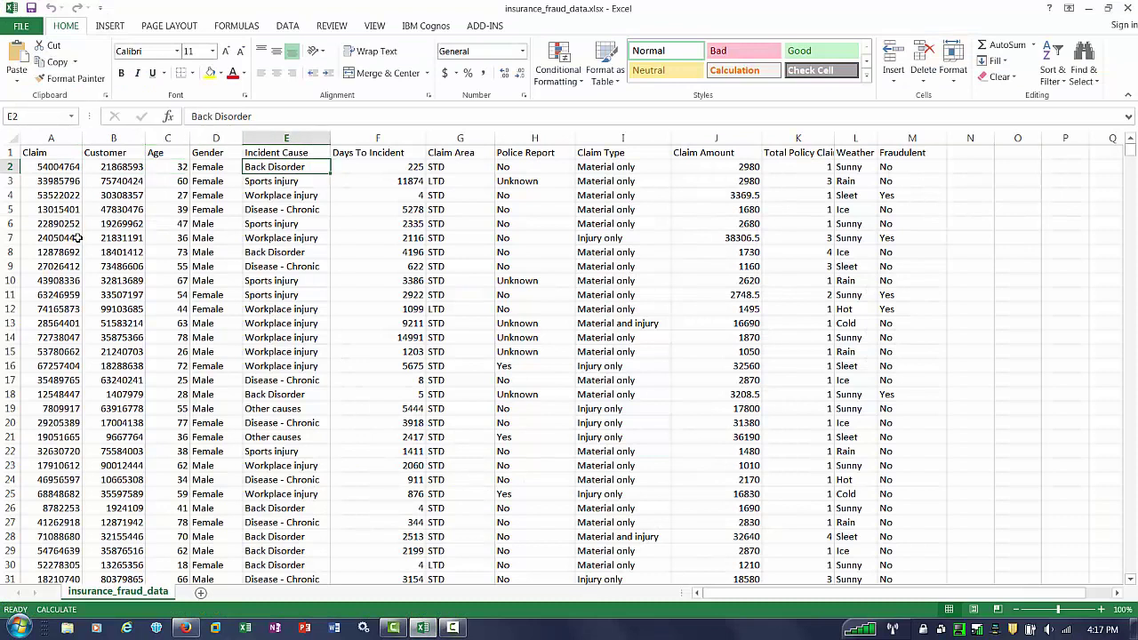
key(Right)
key(Right)
key(Right)
key(Right)
key(Right)
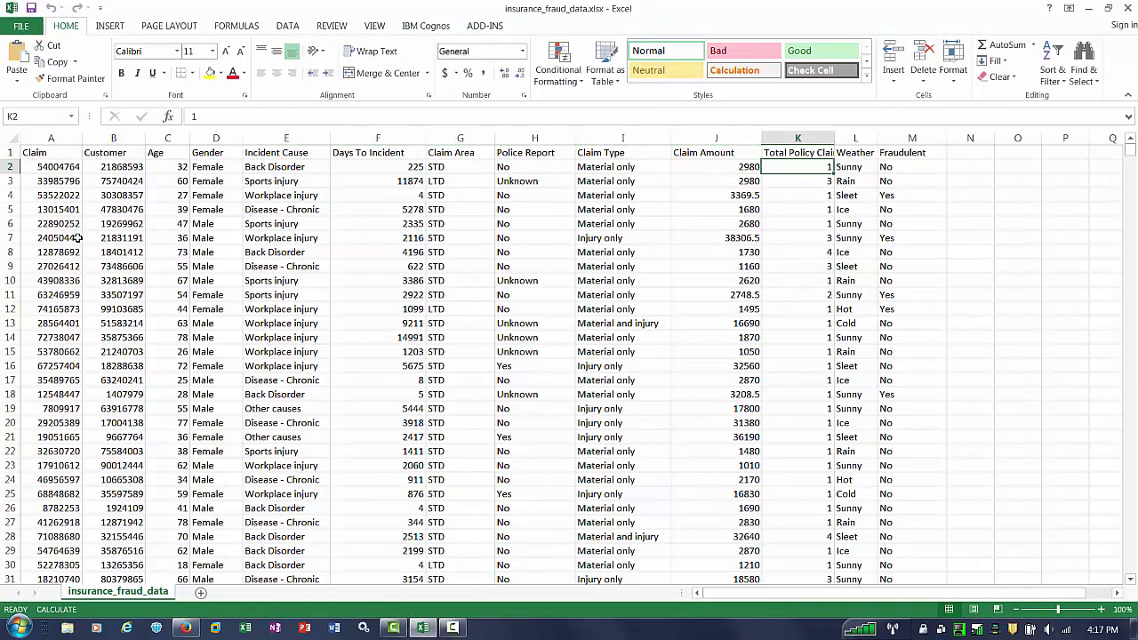
key(Right)
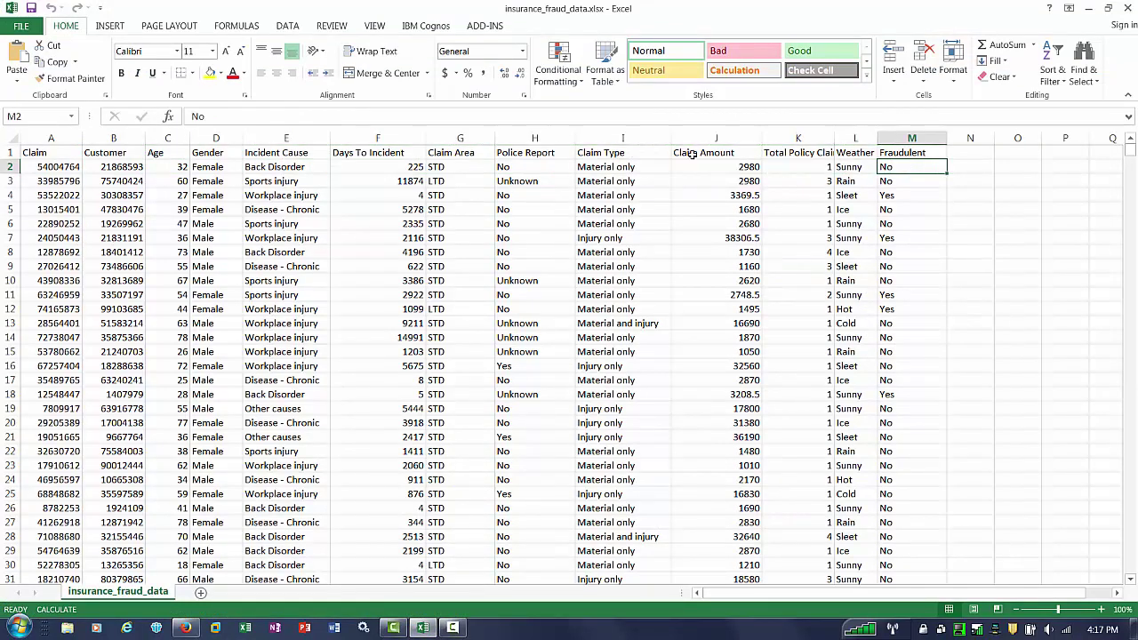
click(912, 139)
click(896, 223)
click(893, 311)
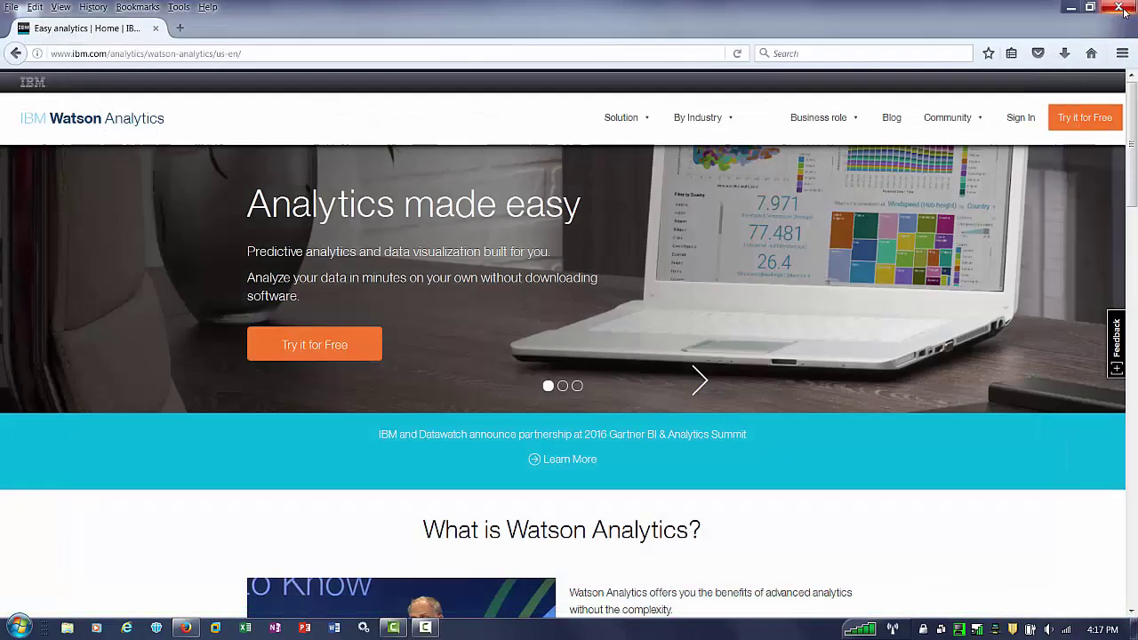
Sign in and browse Users, Personal and Shared folders to open Claim Fraud.
click(503, 398)
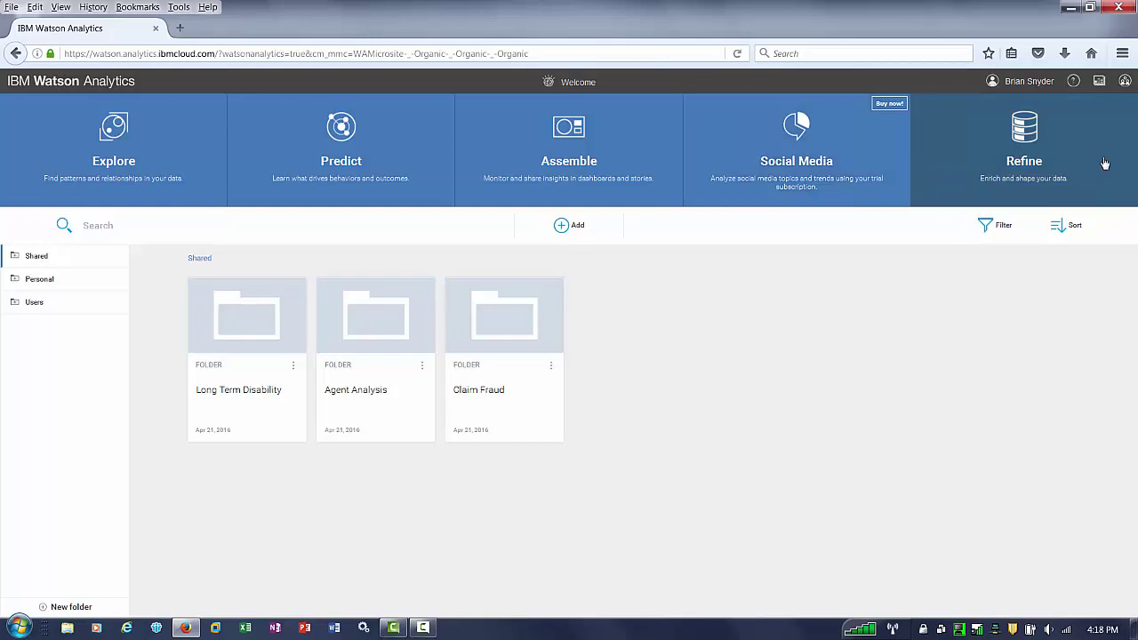
click(15, 305)
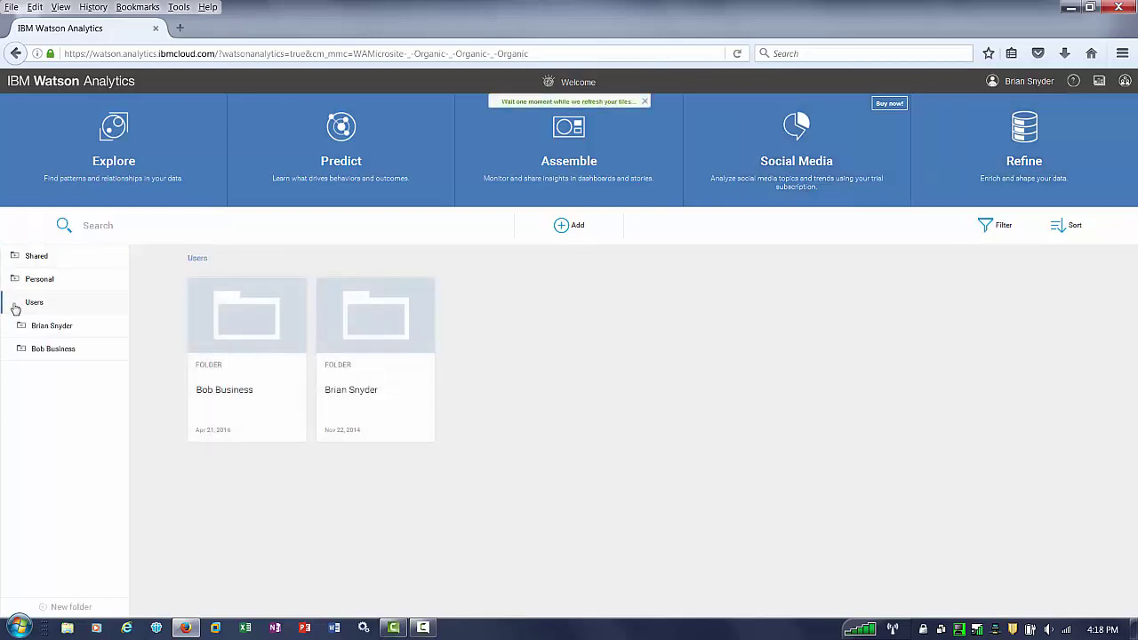
click(13, 282)
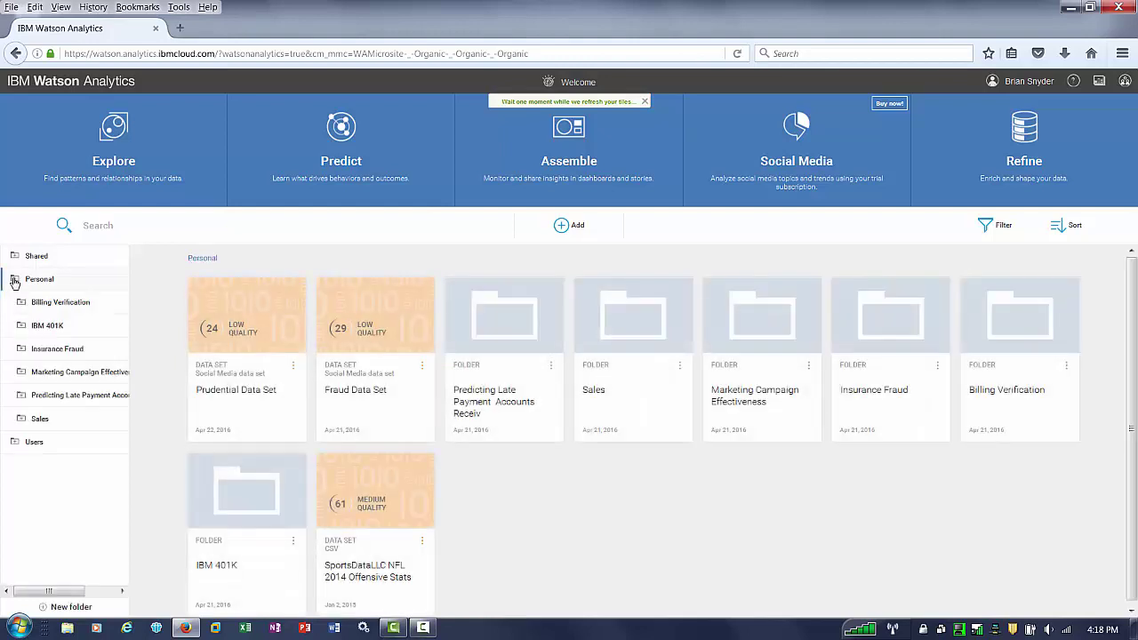
click(15, 282)
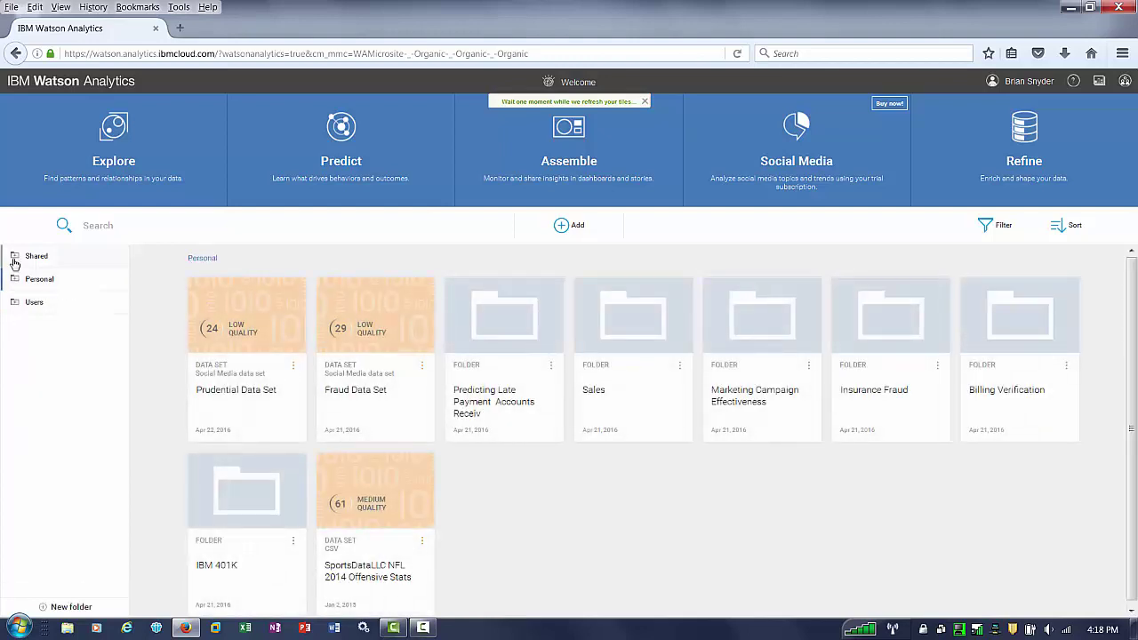
click(15, 257)
click(38, 302)
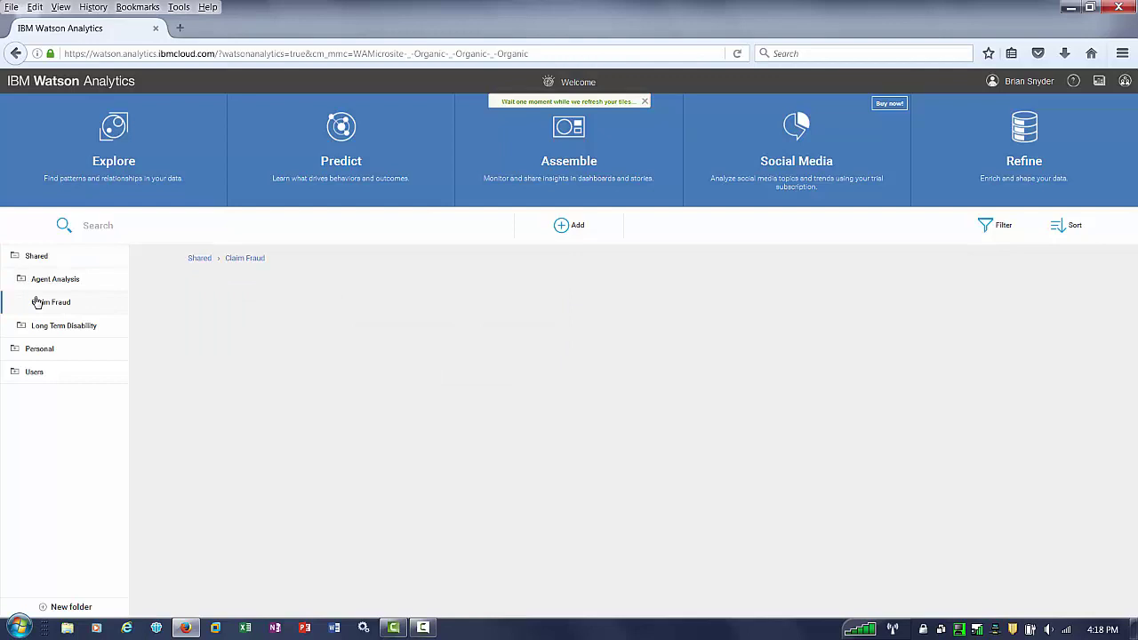
Start uploading insurance_fraud_data.xlsx into Claim Fraud, then cancel the upload.
click(562, 230)
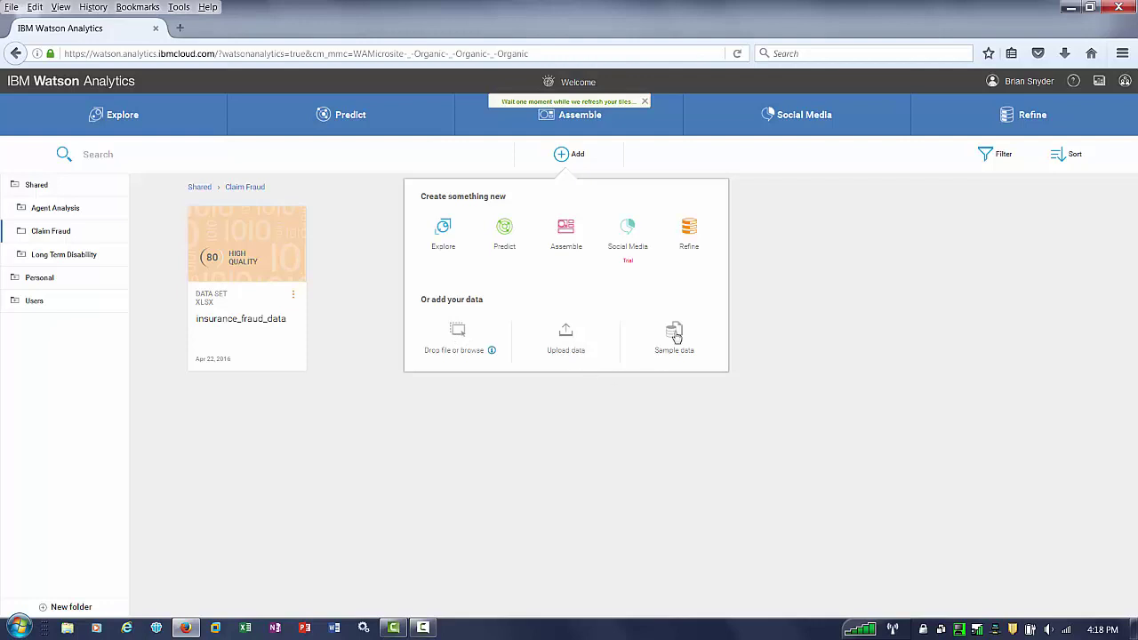
click(461, 336)
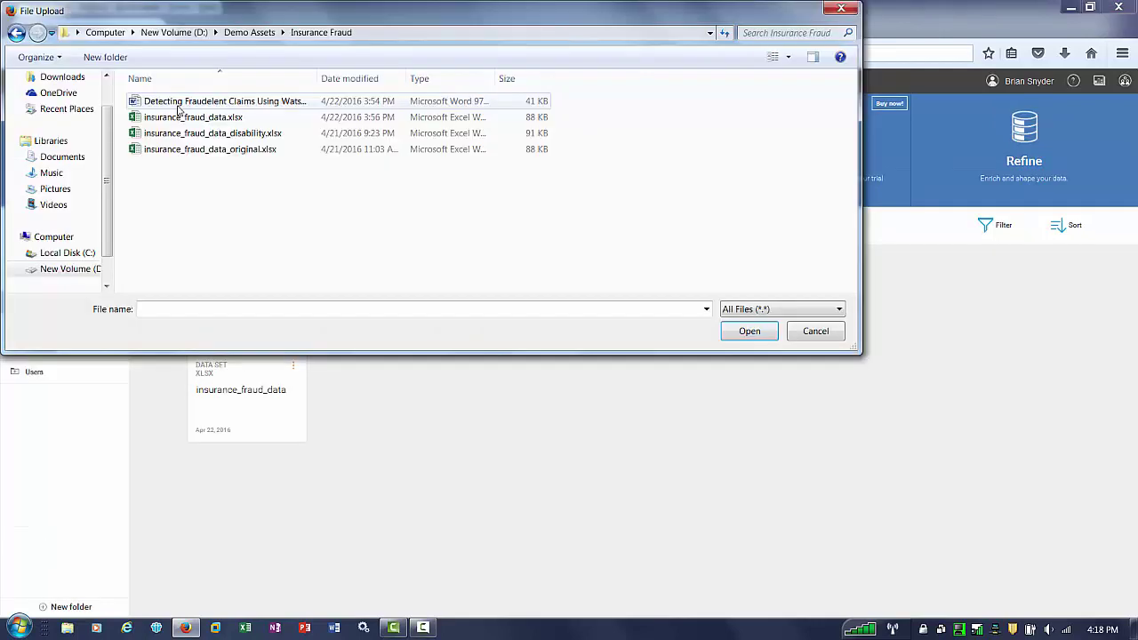
click(176, 118)
click(815, 331)
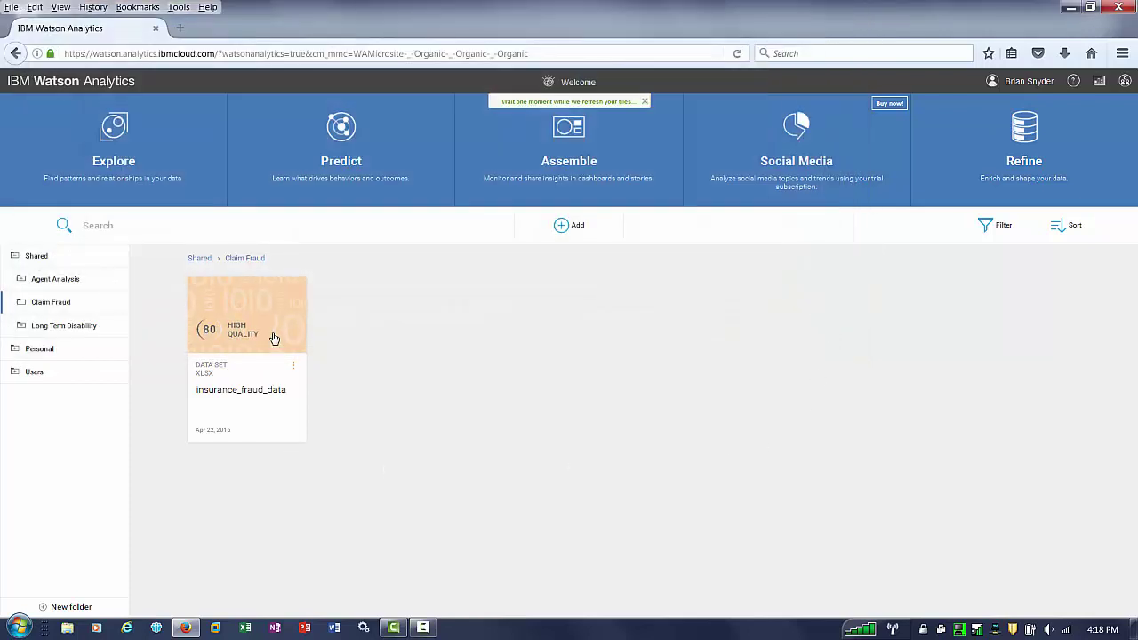
Open insurance_fraud_data and explore Claim Amount by Fraudulent and Incident Cause as a treemap.
click(273, 338)
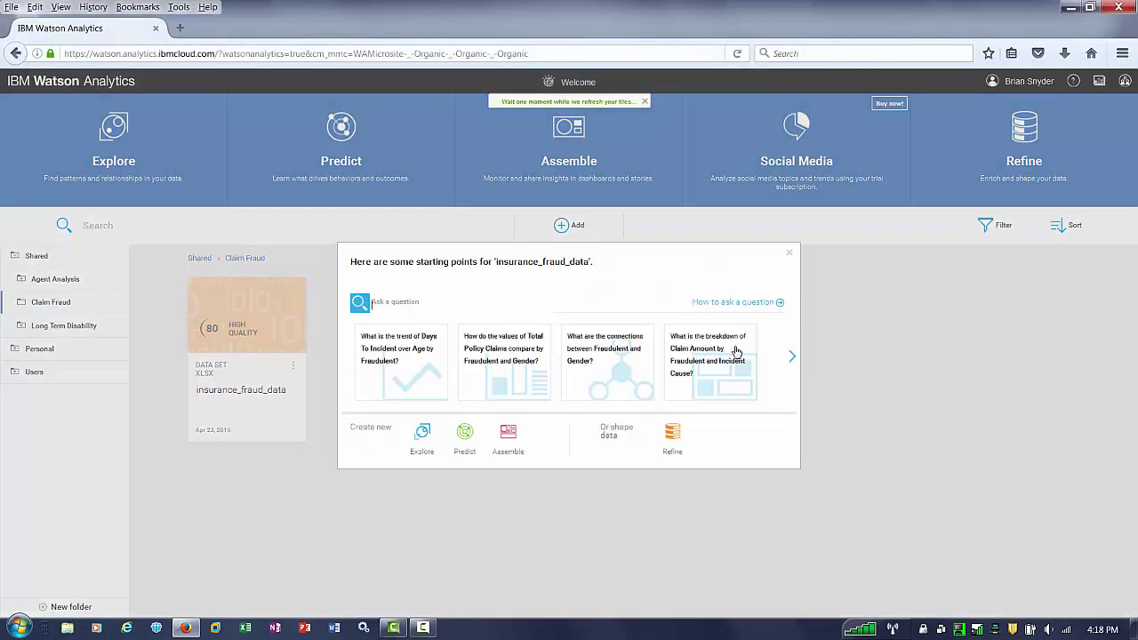
click(754, 305)
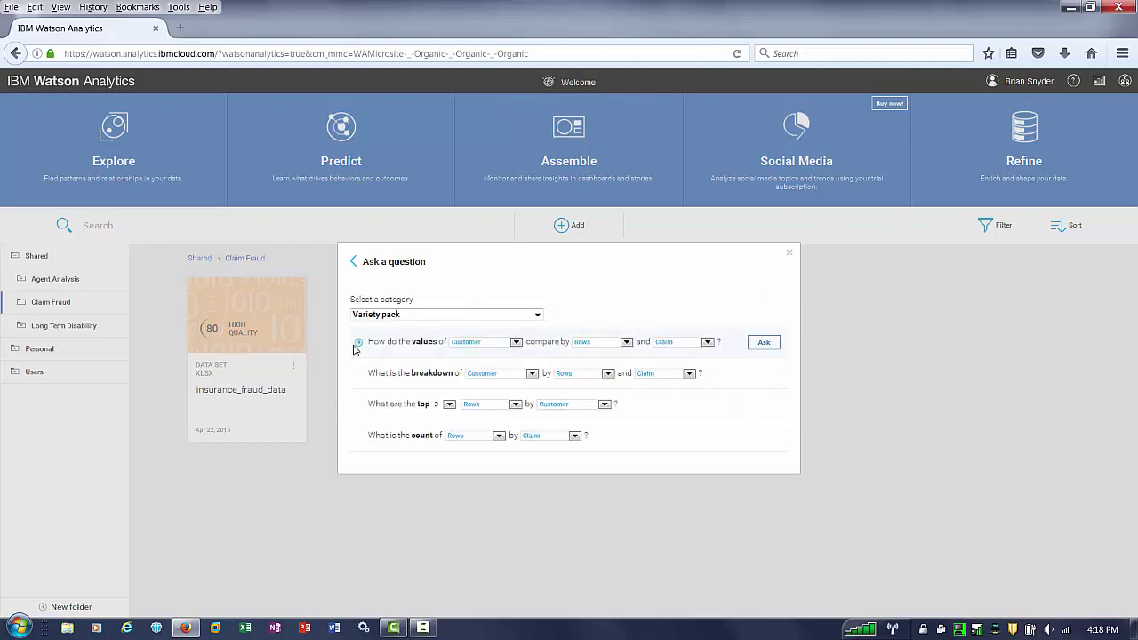
click(474, 343)
click(495, 329)
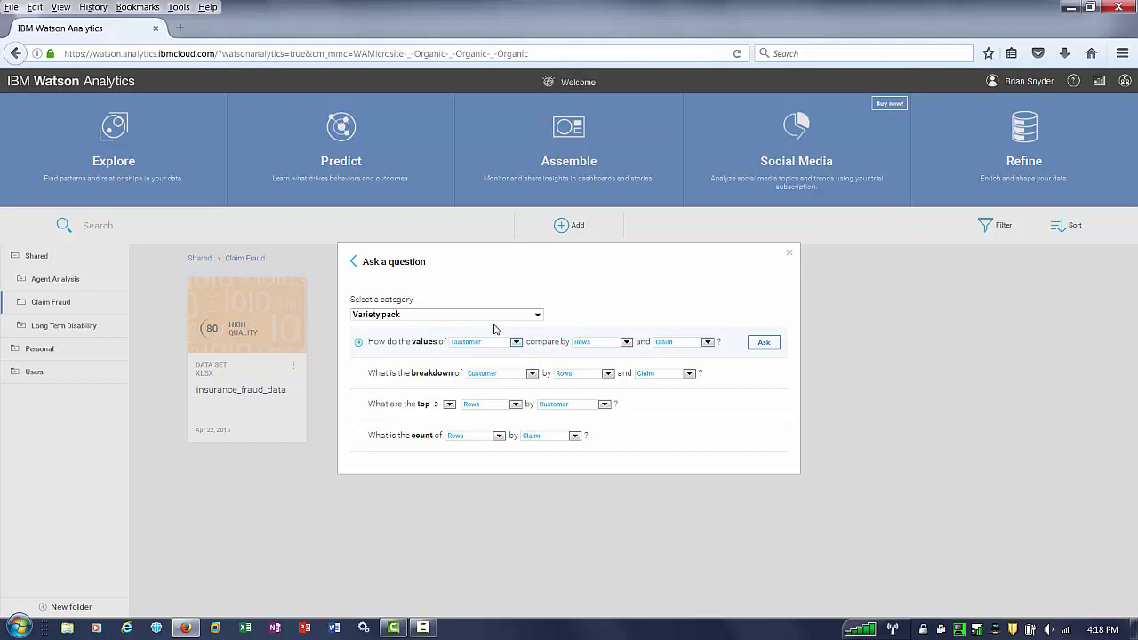
click(352, 261)
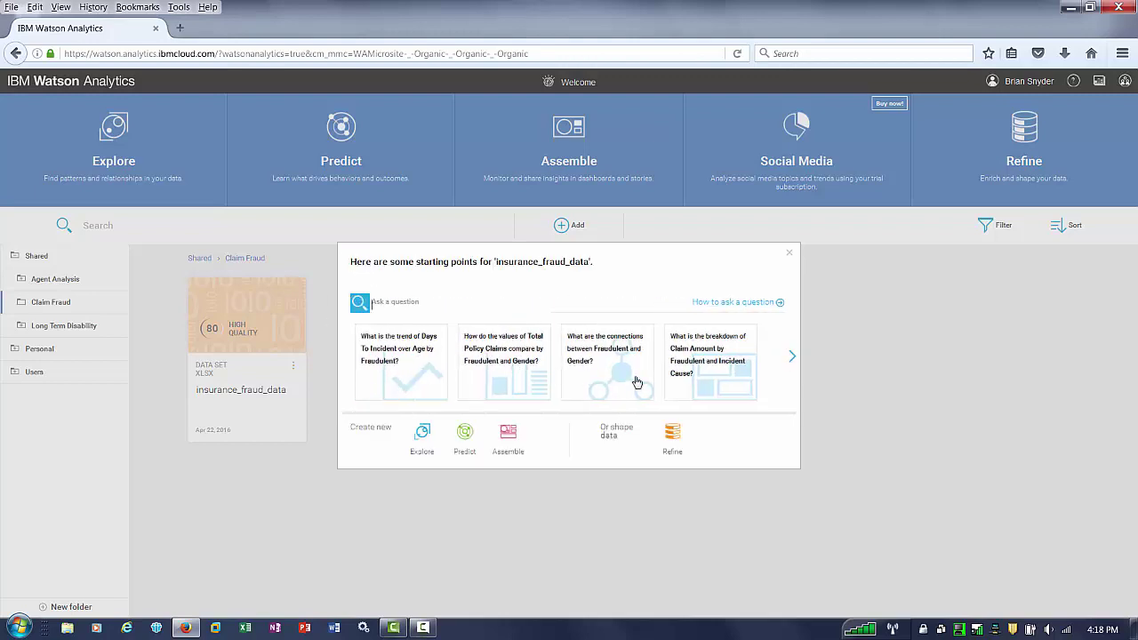
click(698, 374)
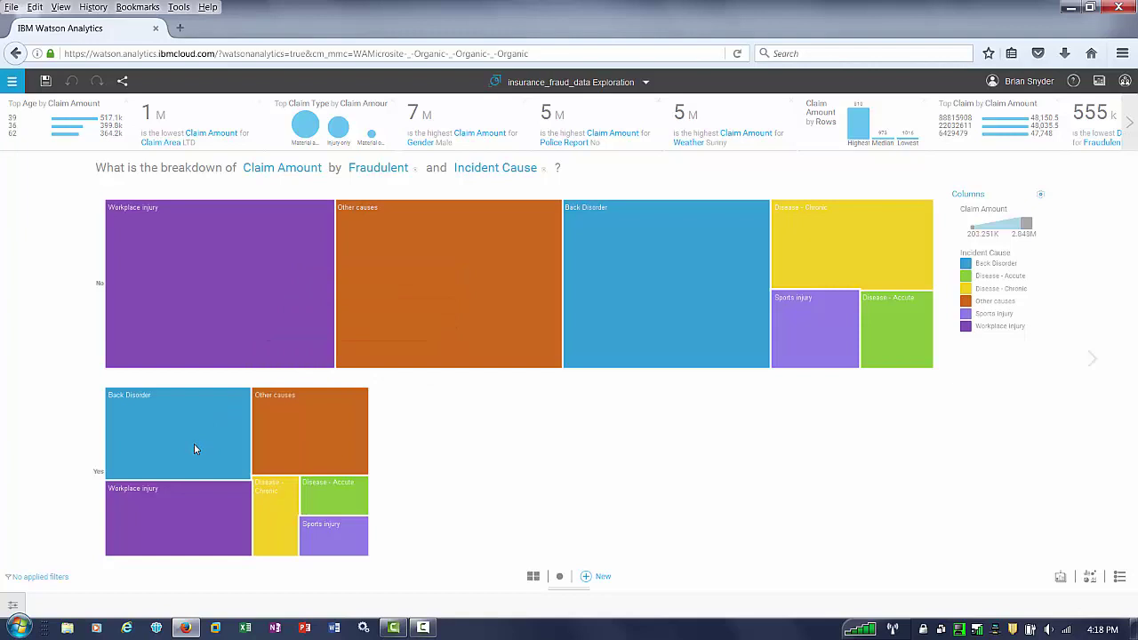
Save the exploration into Shared › Claim Fraud and return to the Welcome folder view.
mouse_move(194, 443)
click(45, 81)
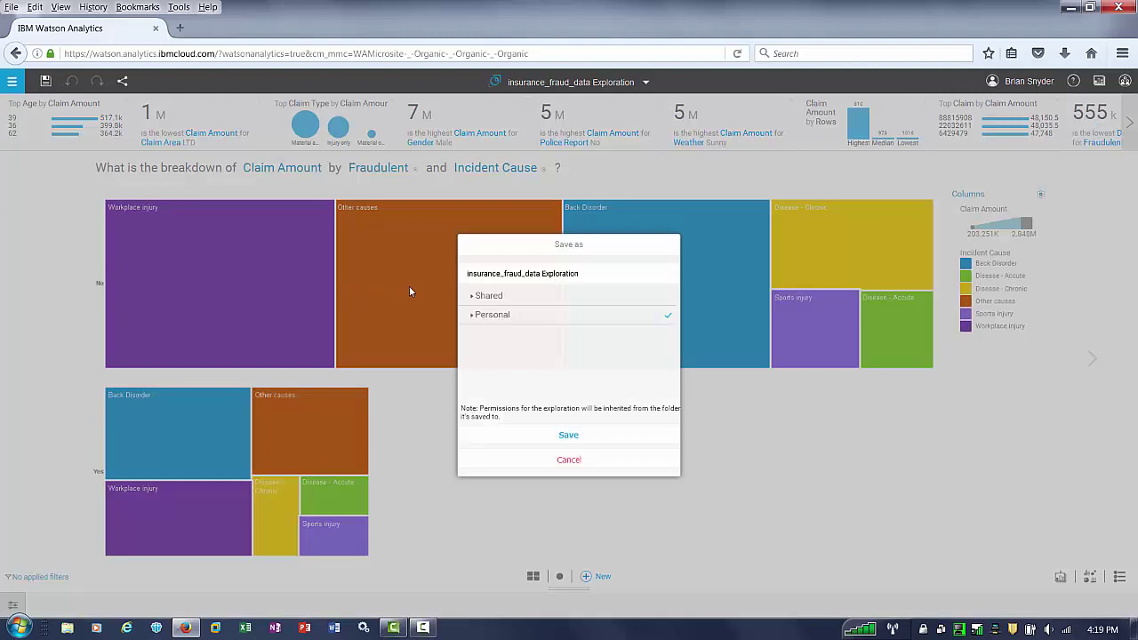
click(472, 296)
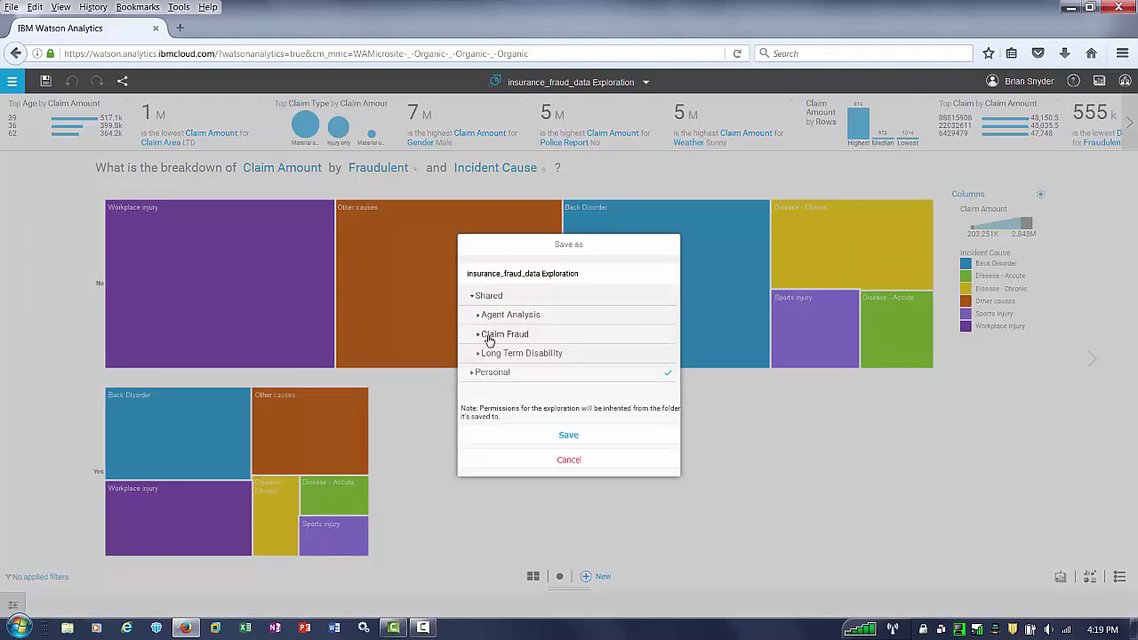
click(569, 436)
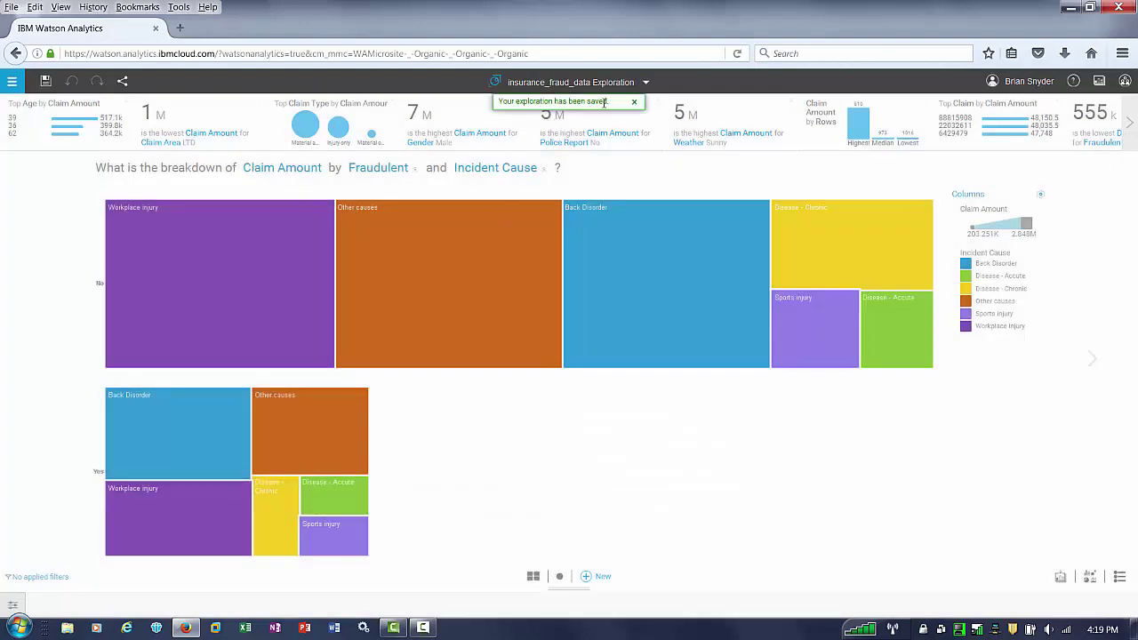
click(636, 102)
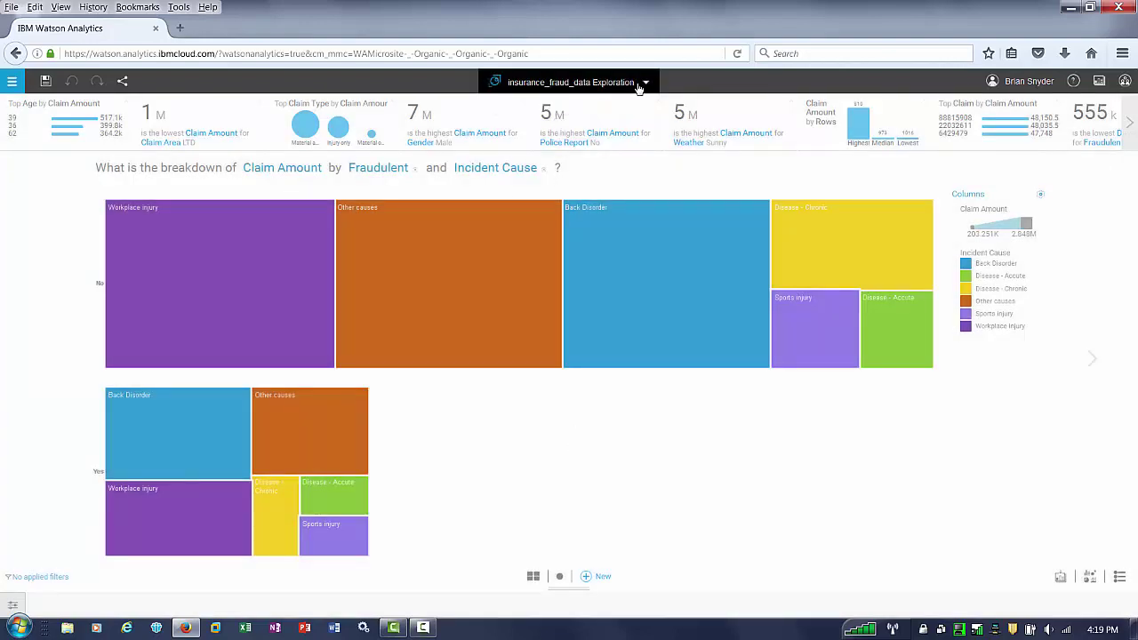
click(640, 87)
click(464, 111)
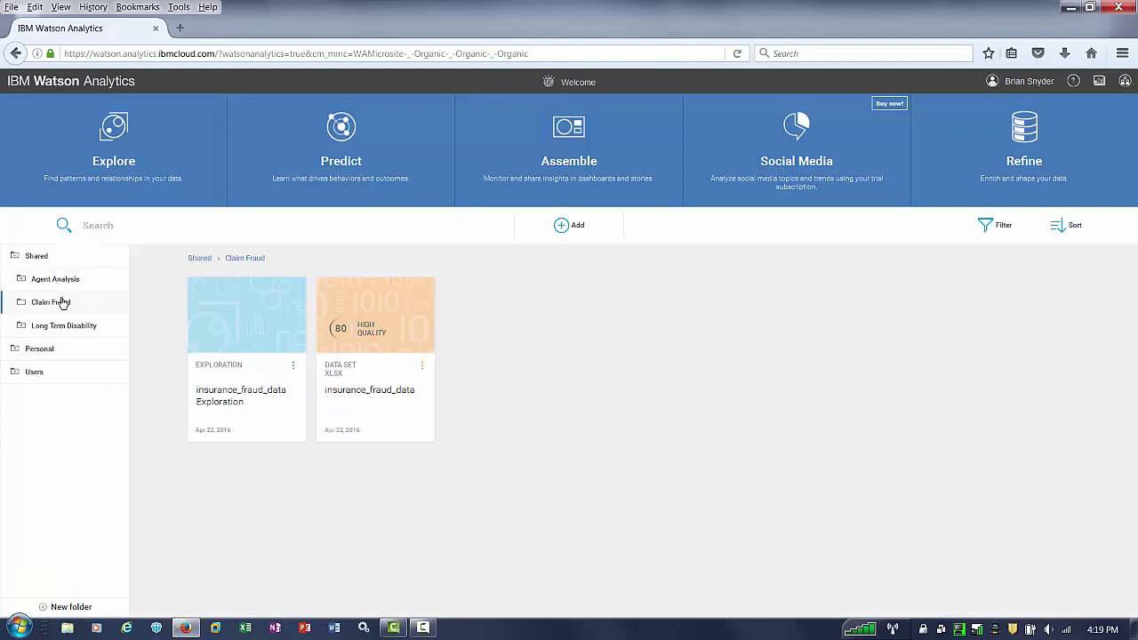
Reopen the exploration and sort its claims table by Claim Amount, largest first.
click(255, 331)
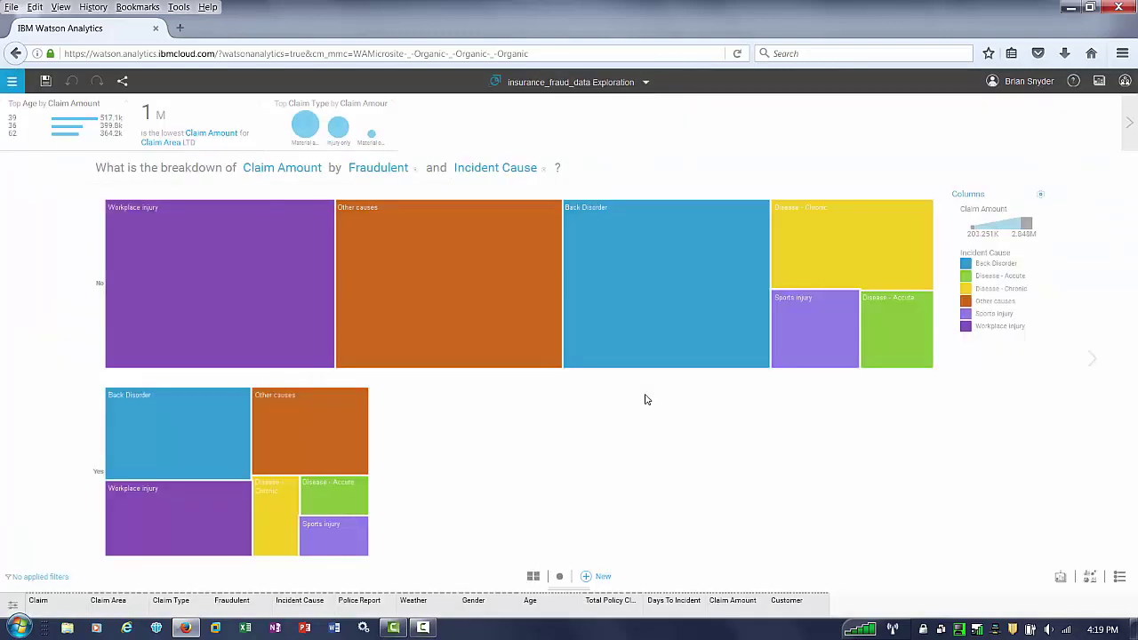
click(584, 593)
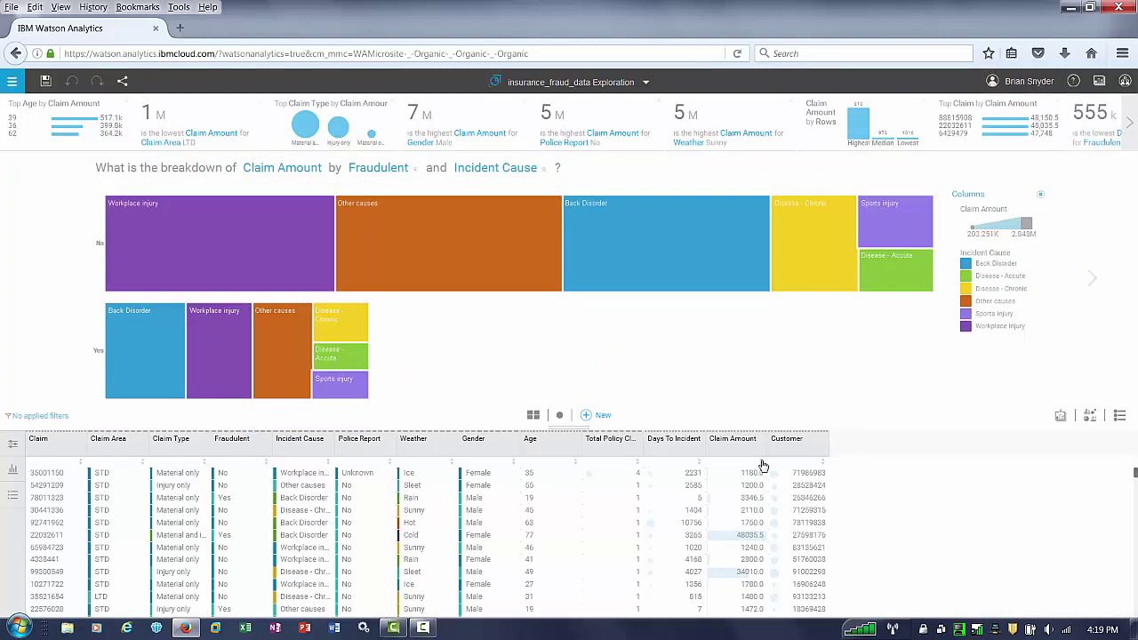
click(761, 462)
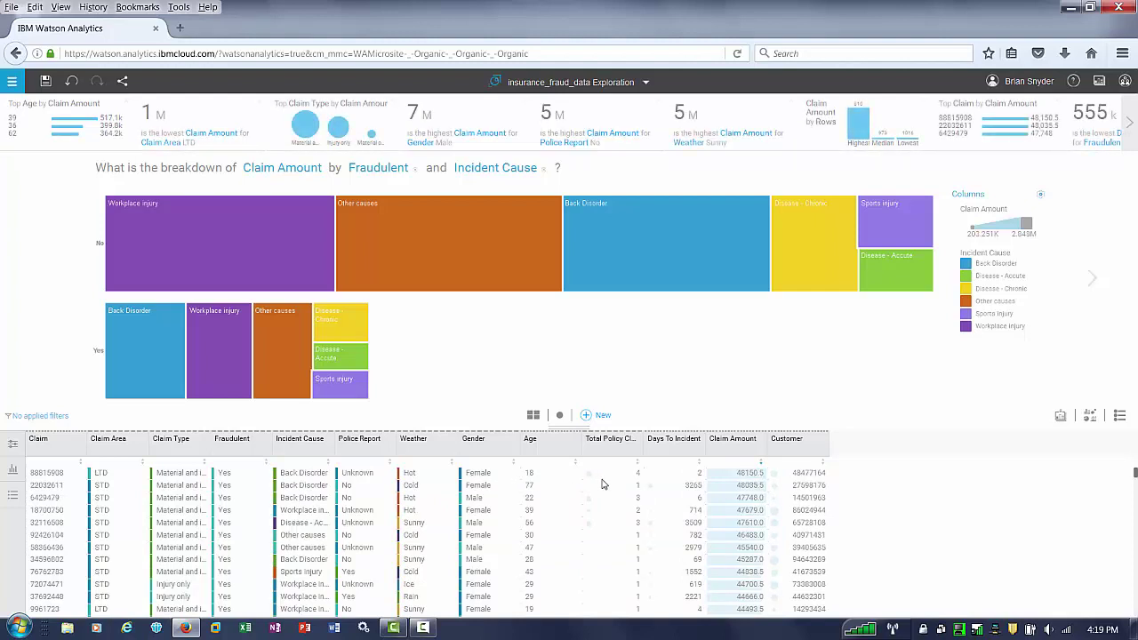
click(234, 448)
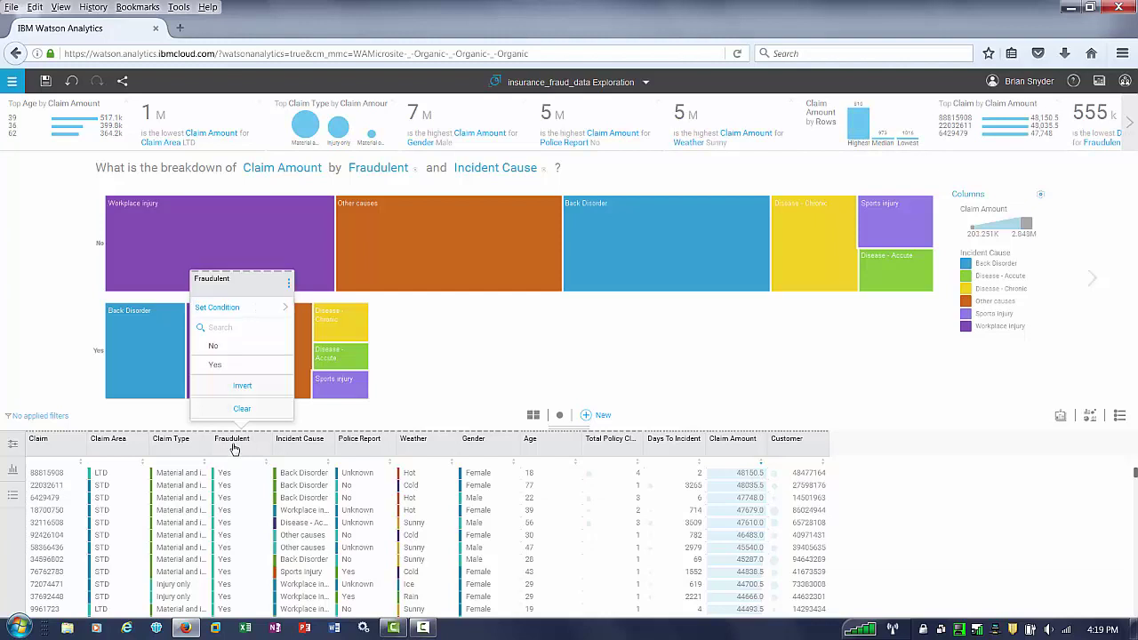
Filter the exploration to keep only claims with Fraudulent = Yes.
click(215, 367)
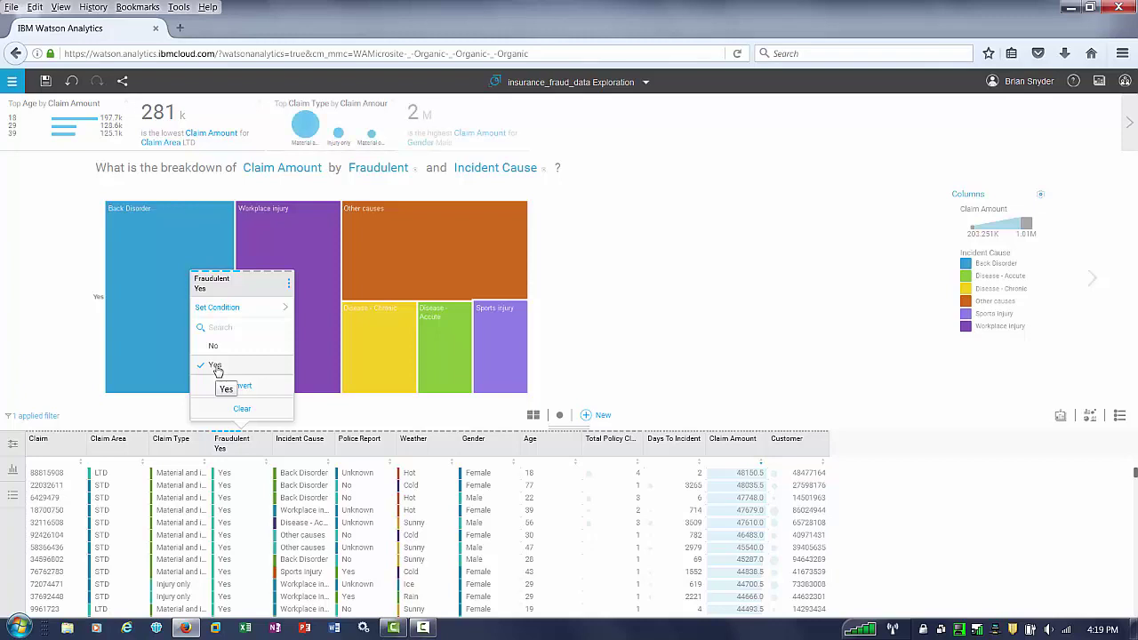
click(216, 366)
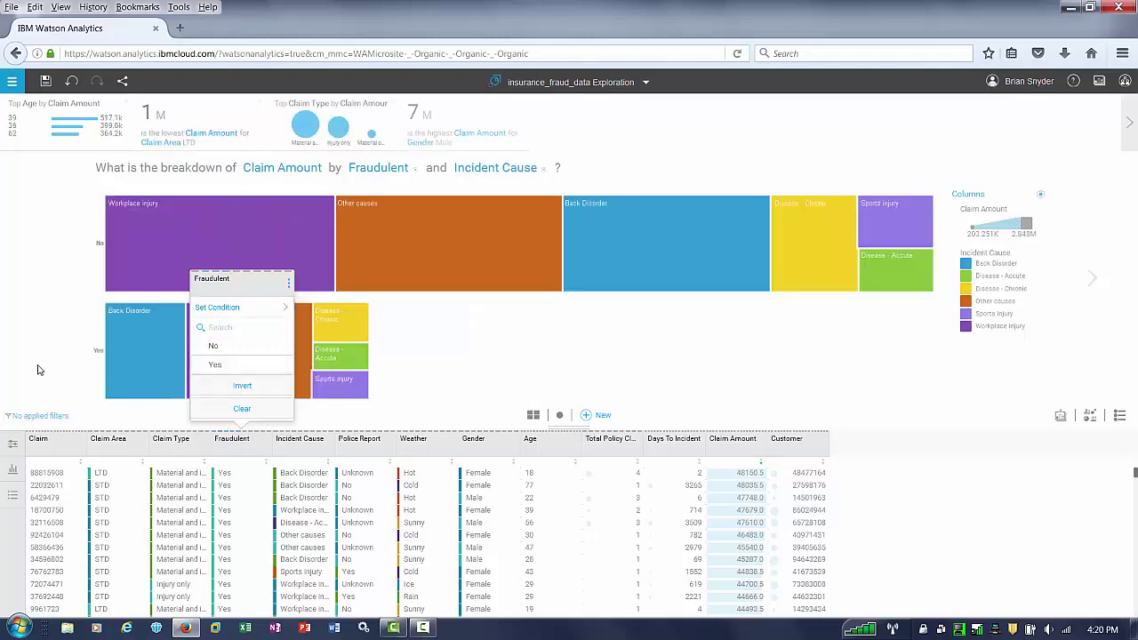
click(38, 369)
click(98, 351)
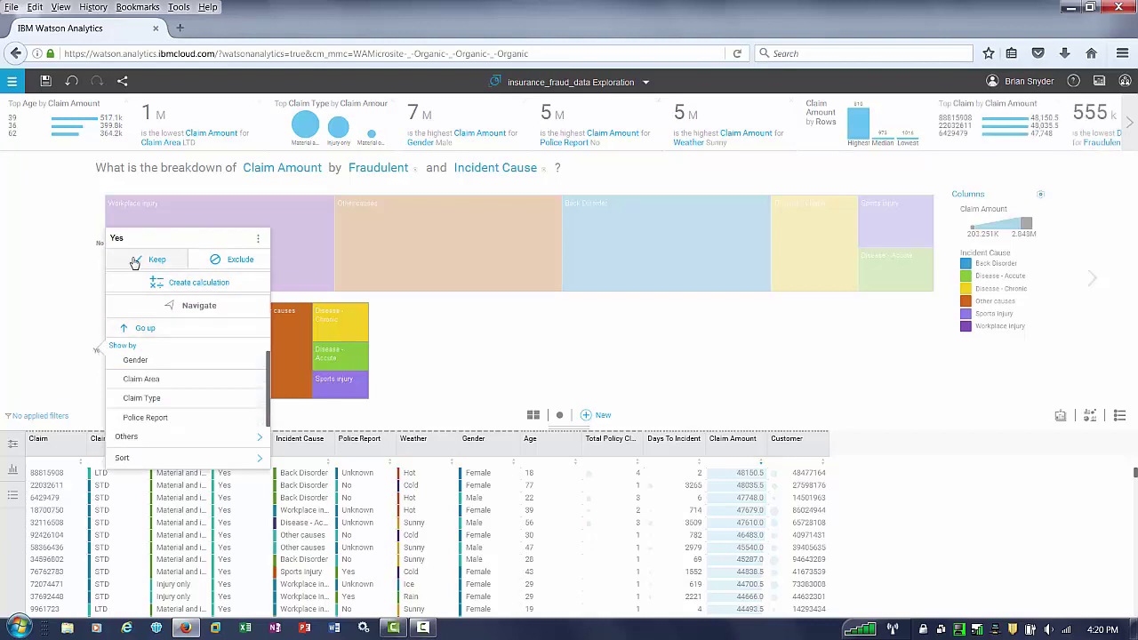
click(135, 261)
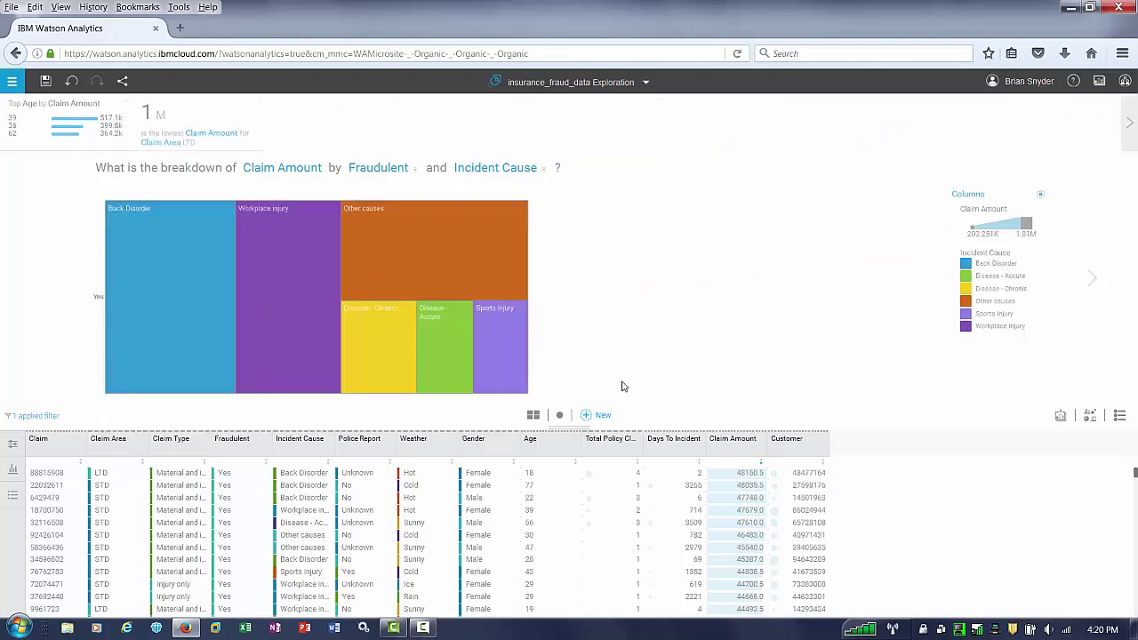
click(13, 447)
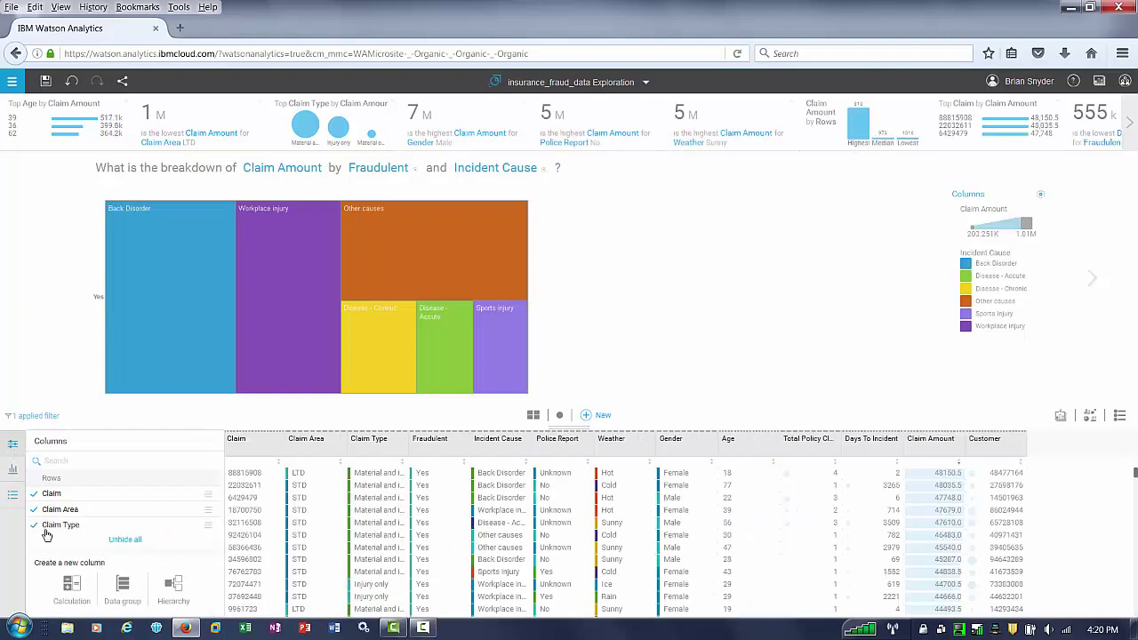
Create calculated column Average Claim Amount as Claim Amount / Total Policy Claims.
click(71, 587)
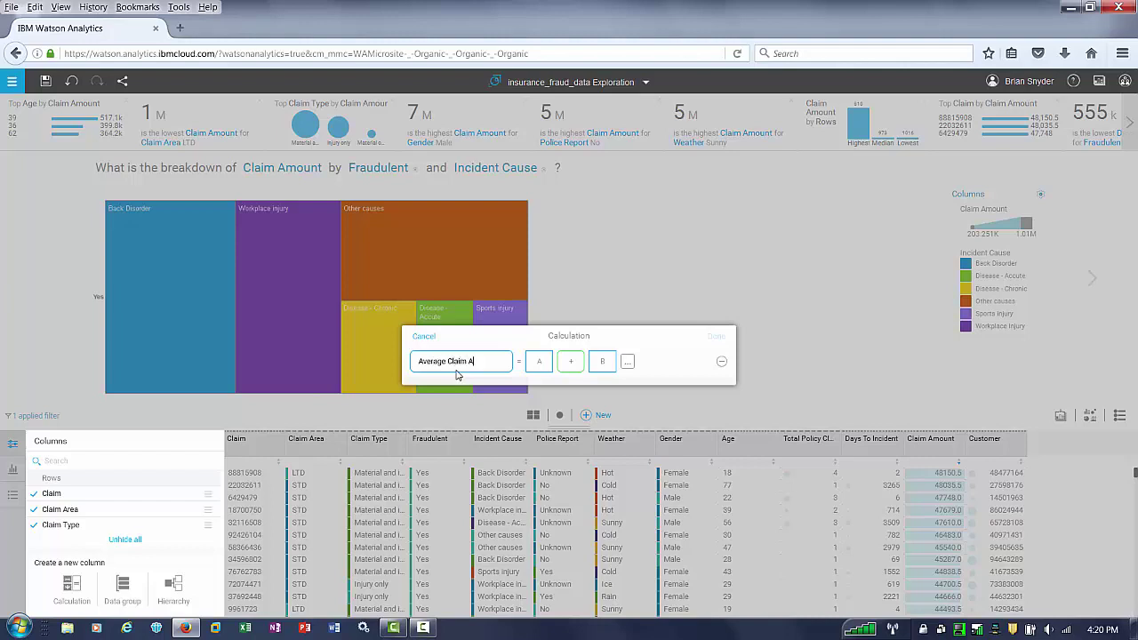
click(537, 361)
scroll(573, 400, down, 3)
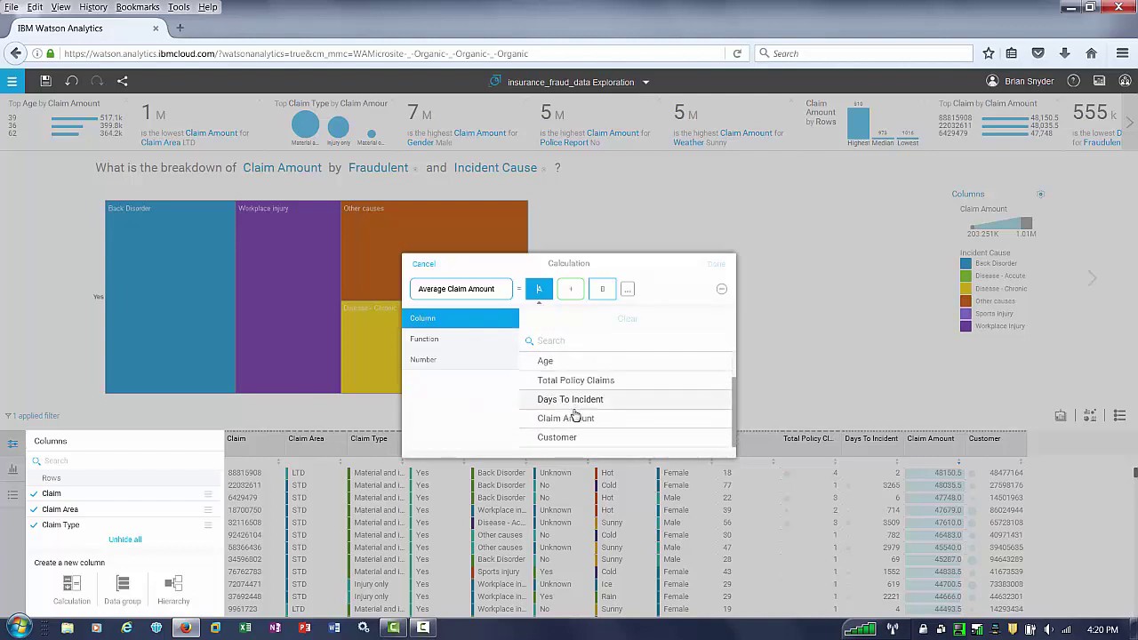
click(573, 418)
click(613, 286)
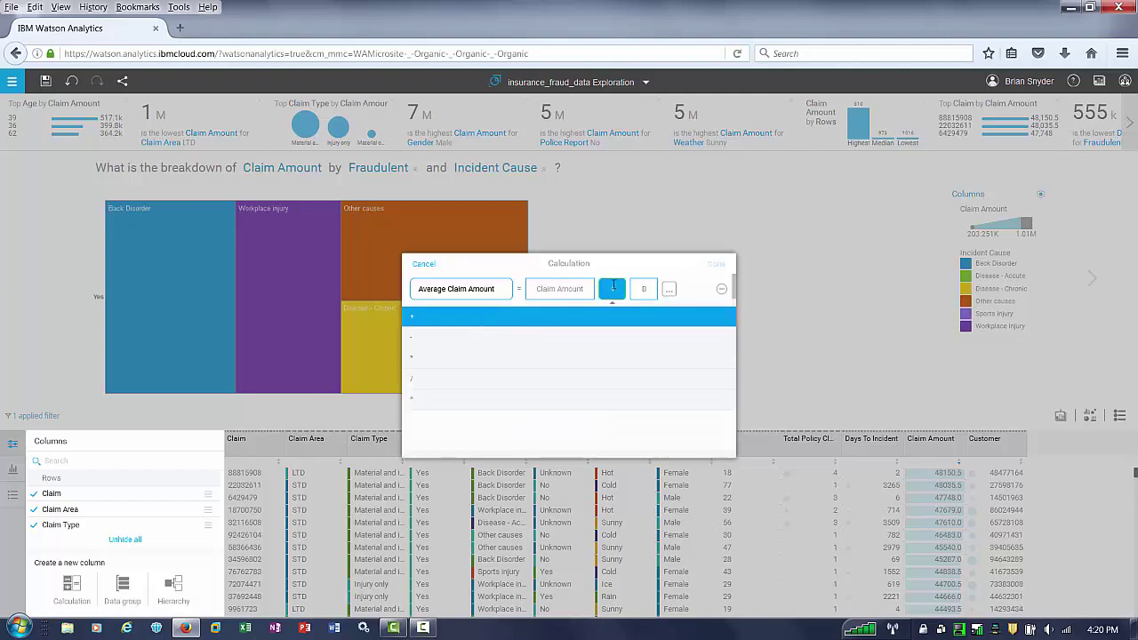
click(537, 381)
click(644, 291)
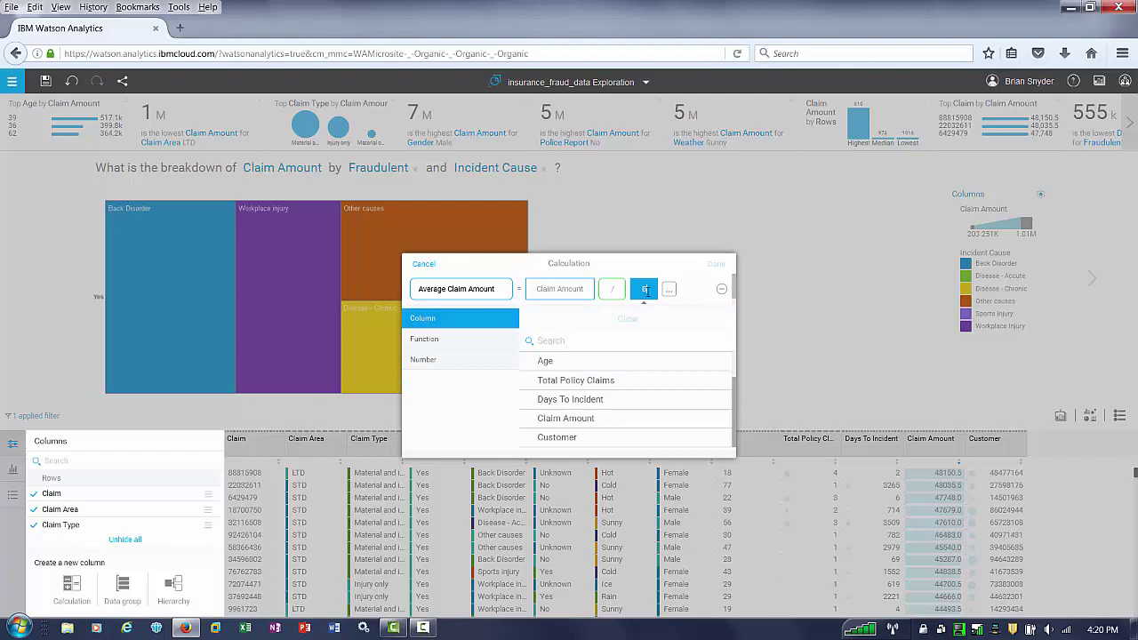
click(616, 388)
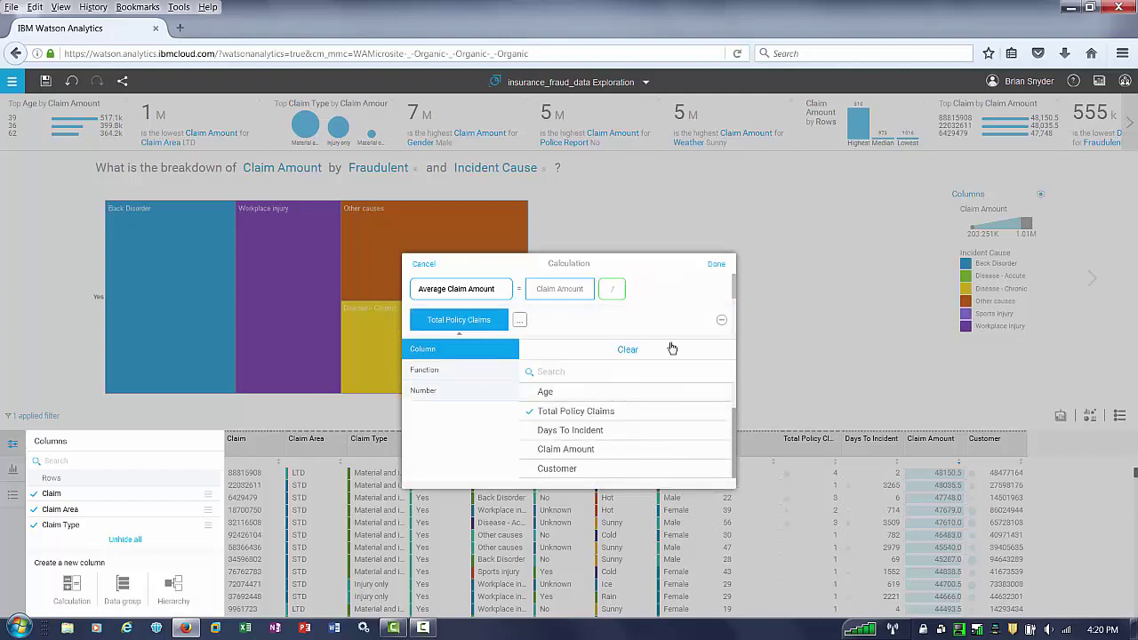
click(716, 265)
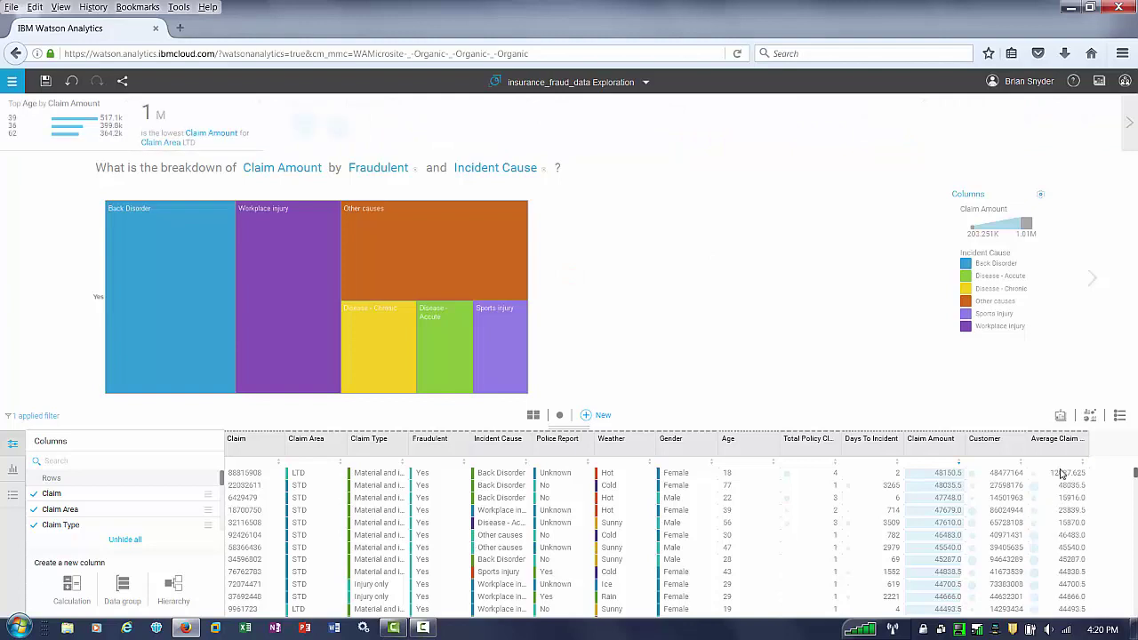
Change Average Claim Amount's aggregation from Sum to Average and collapse the data table.
click(12, 470)
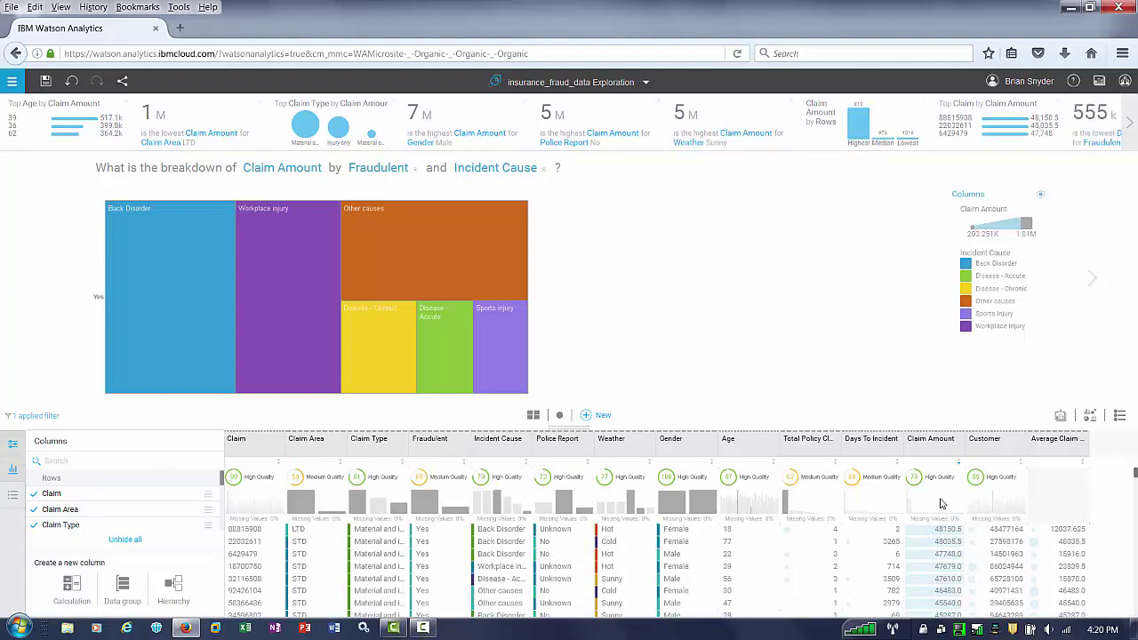
click(13, 496)
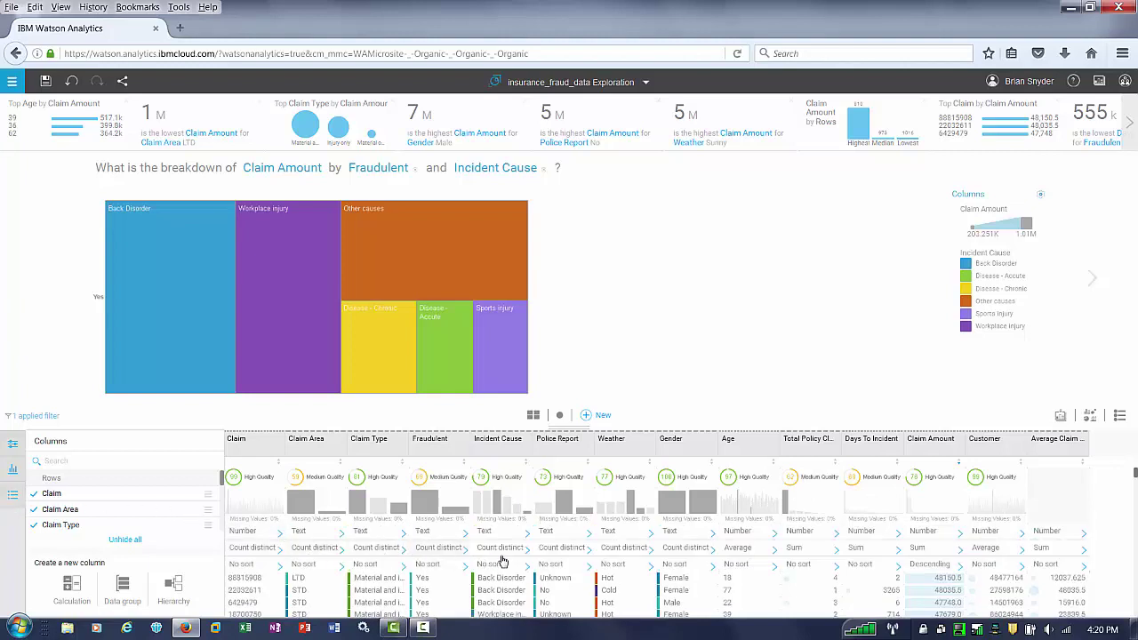
click(1062, 556)
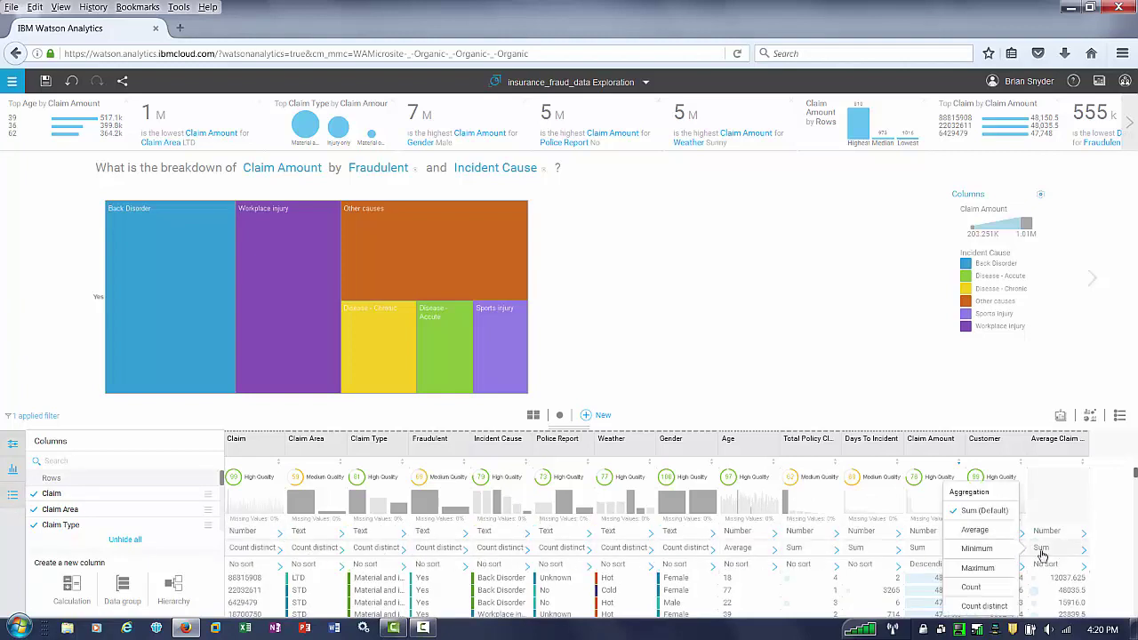
click(980, 537)
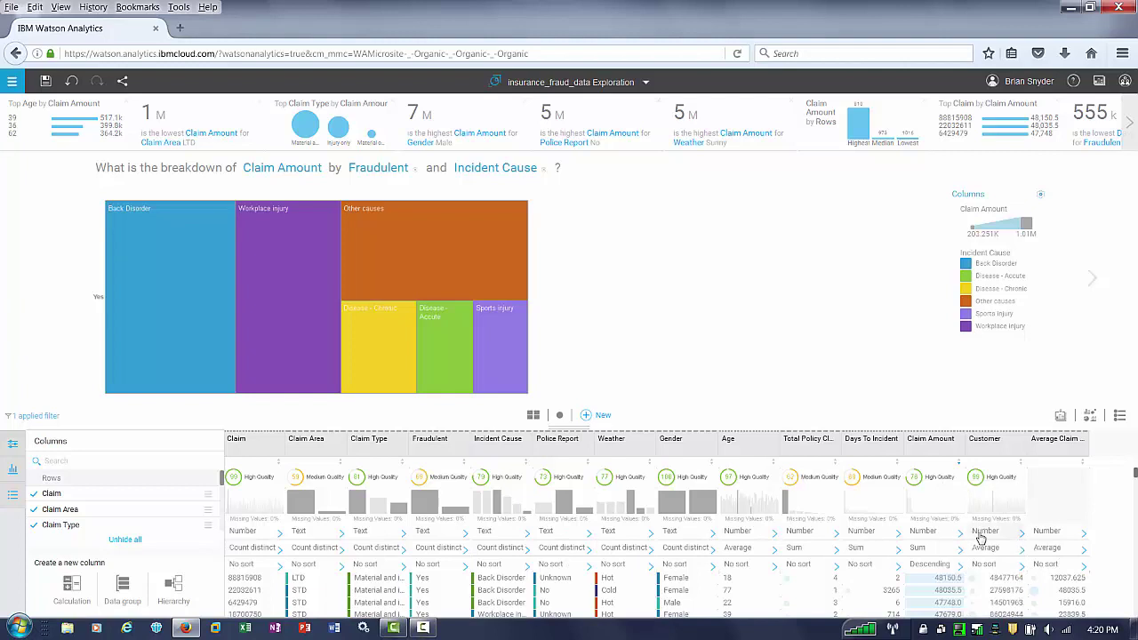
click(14, 498)
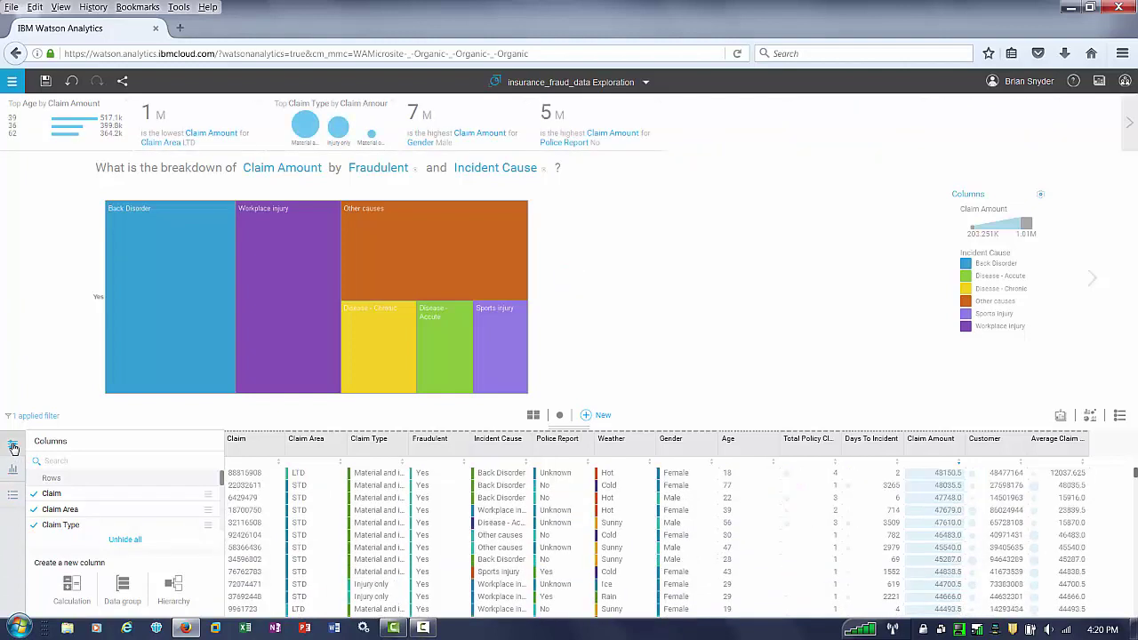
click(14, 448)
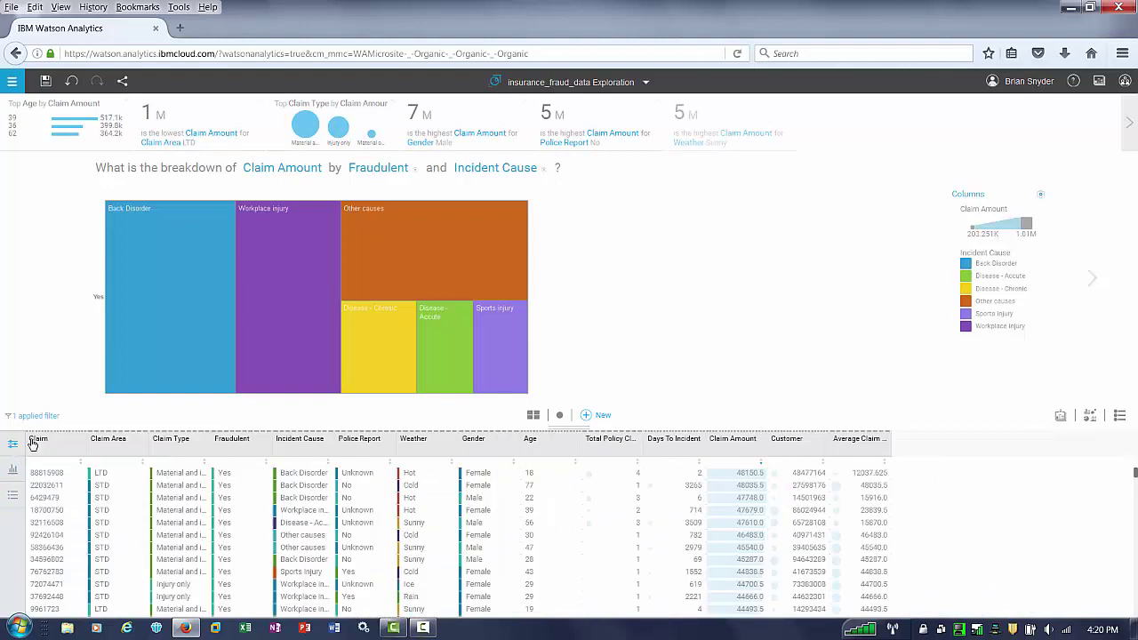
click(556, 432)
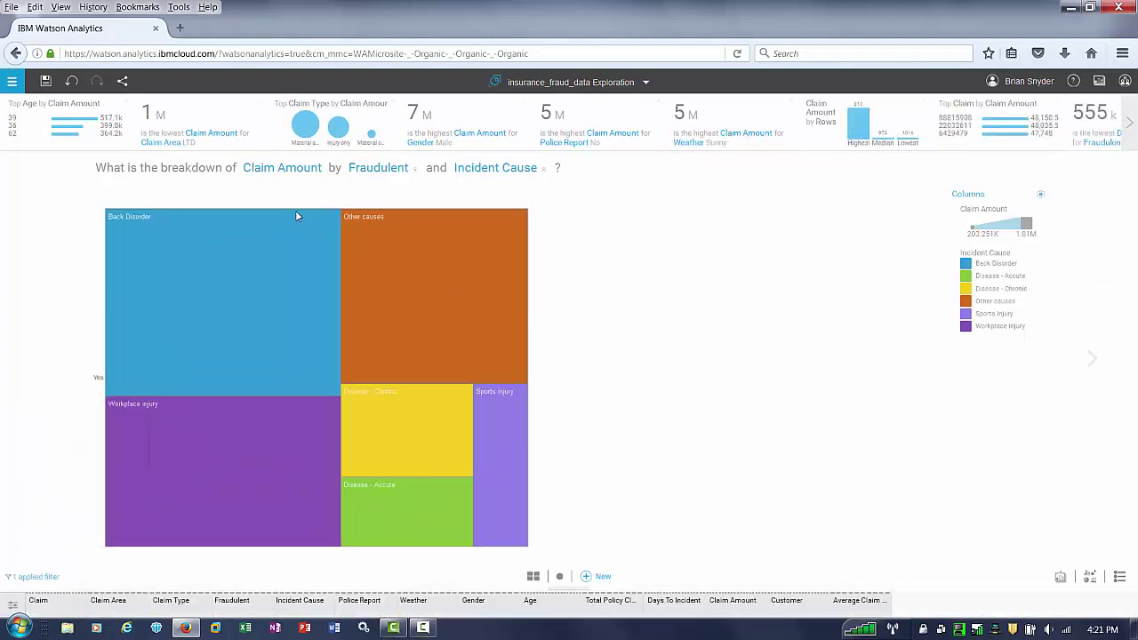
click(298, 175)
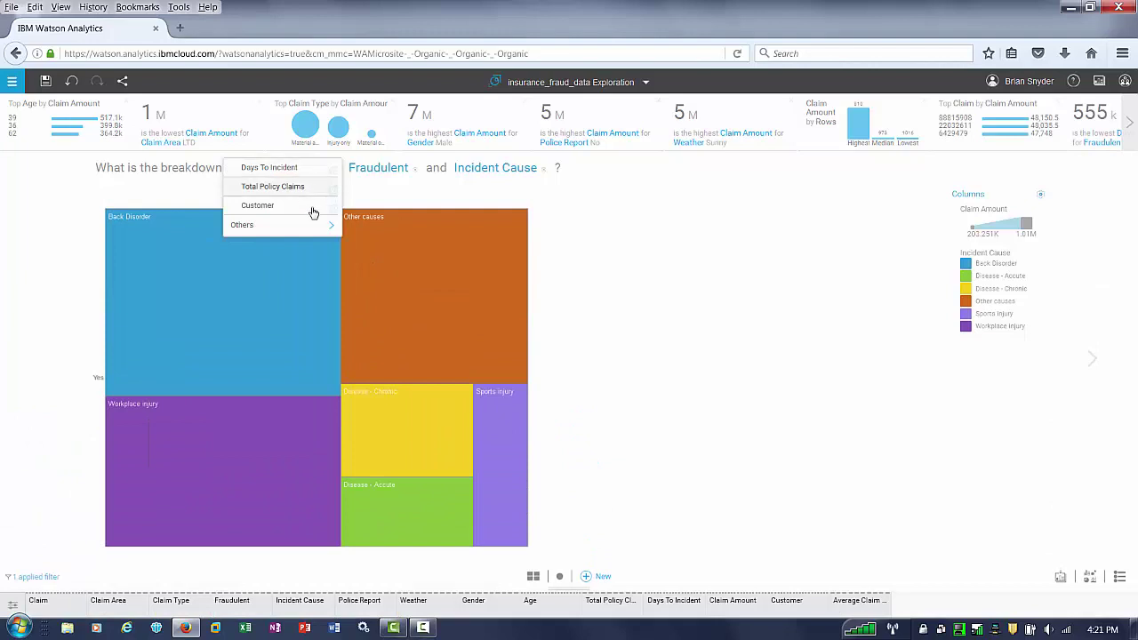
Replace Claim Amount with Average Claim Amount as the treemap's measured field.
click(318, 229)
drag(339, 193, 298, 175)
click(293, 171)
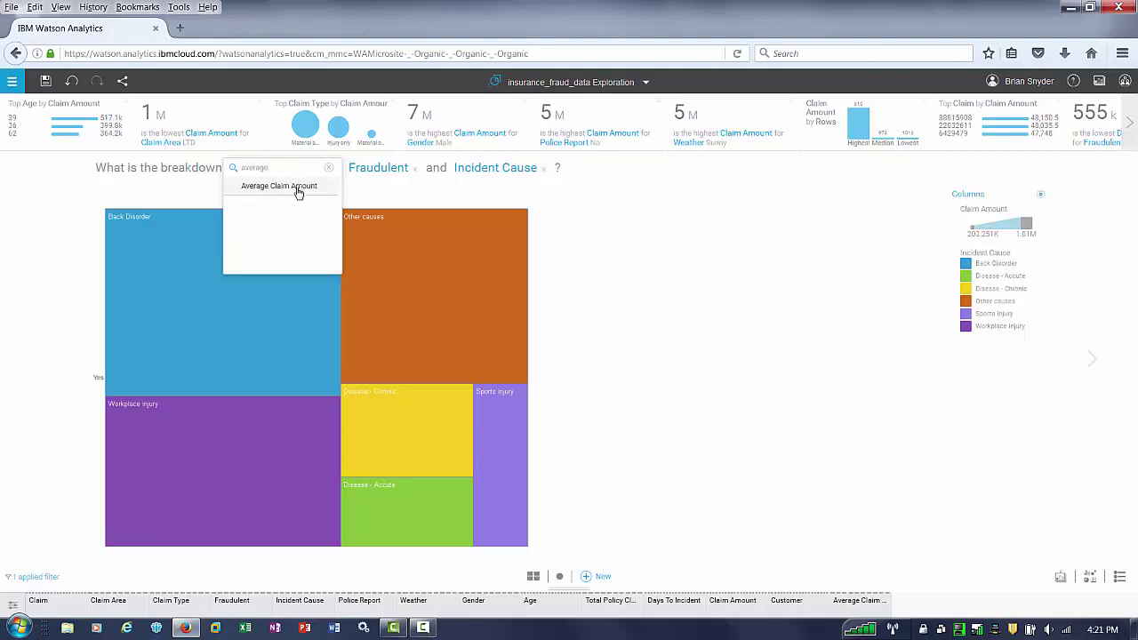
click(297, 189)
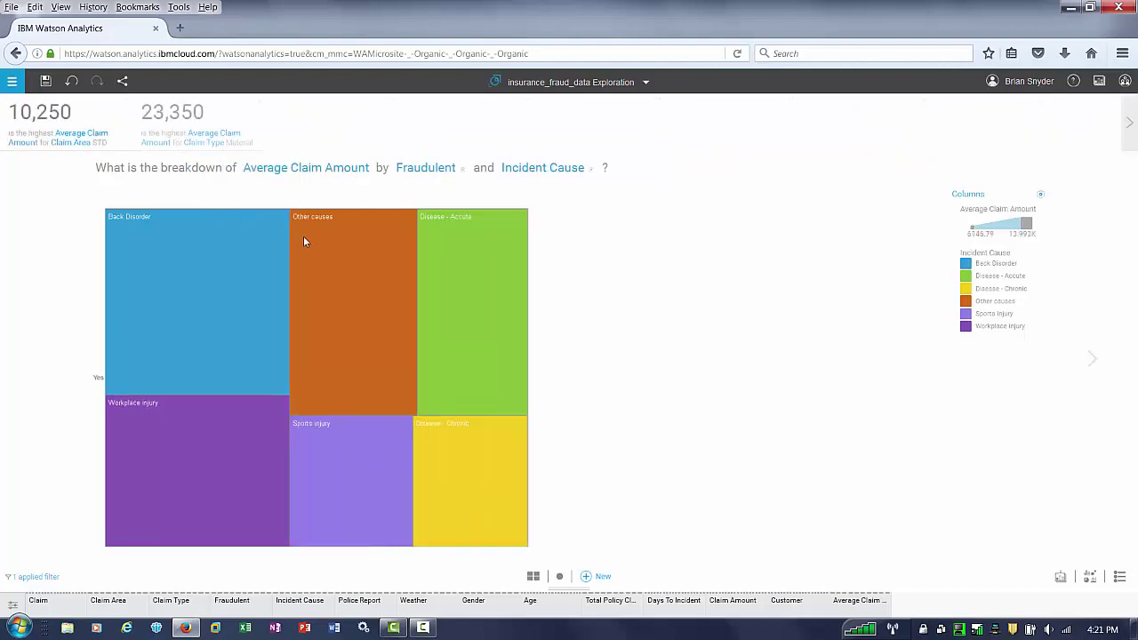
click(966, 197)
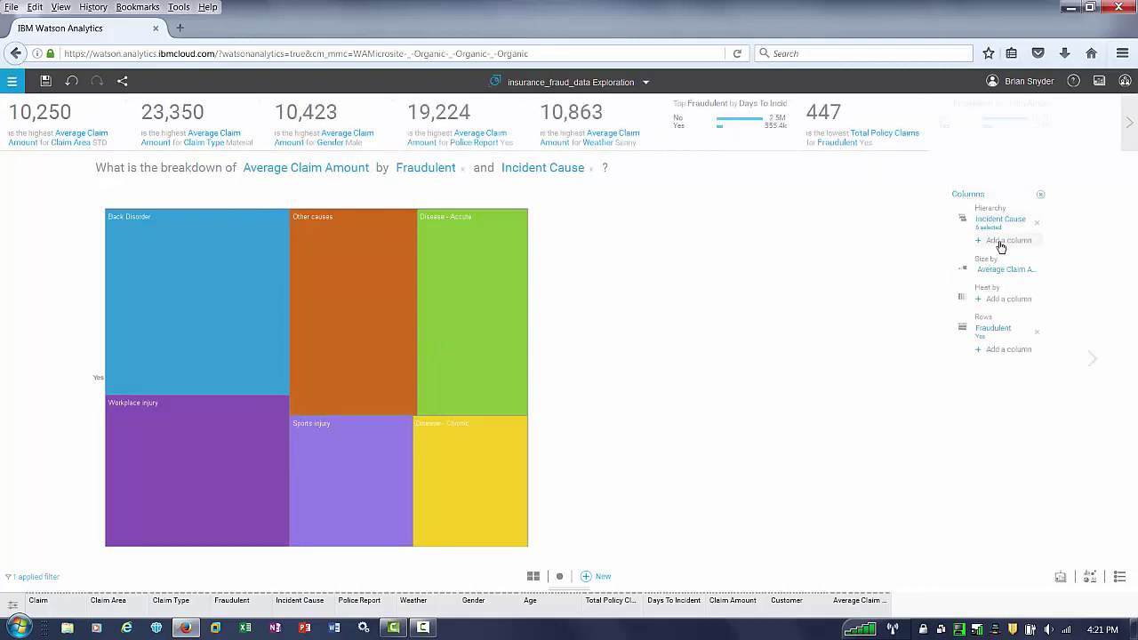
Add Gender and then Age as further levels of the Average Claim Amount treemap hierarchy.
click(999, 242)
scroll(960, 374, down, 2)
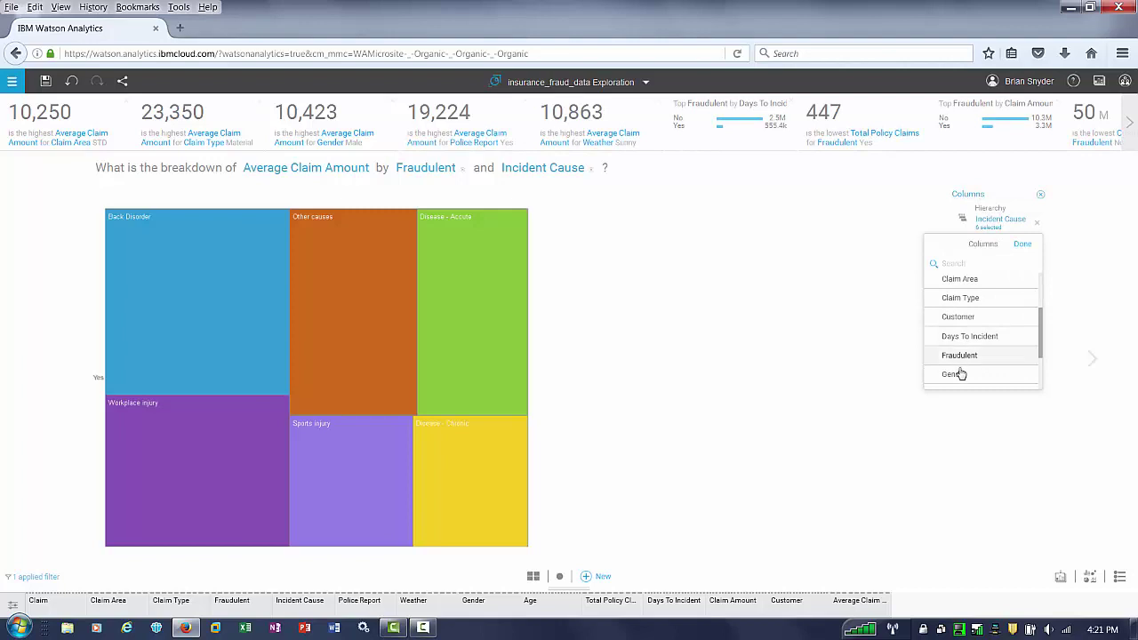
click(953, 374)
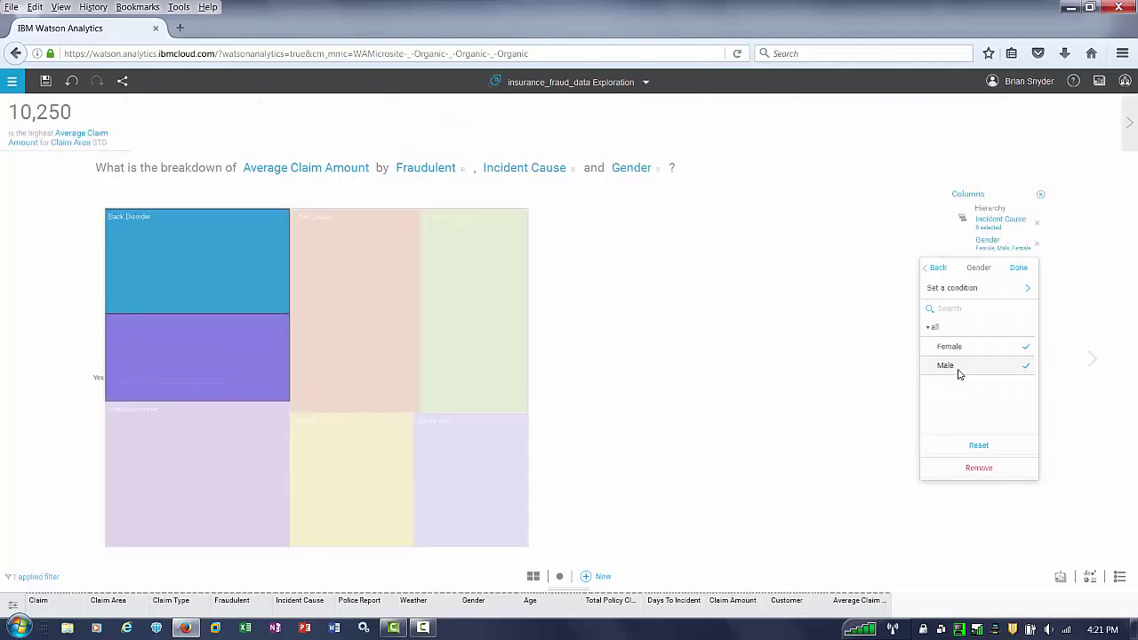
click(861, 345)
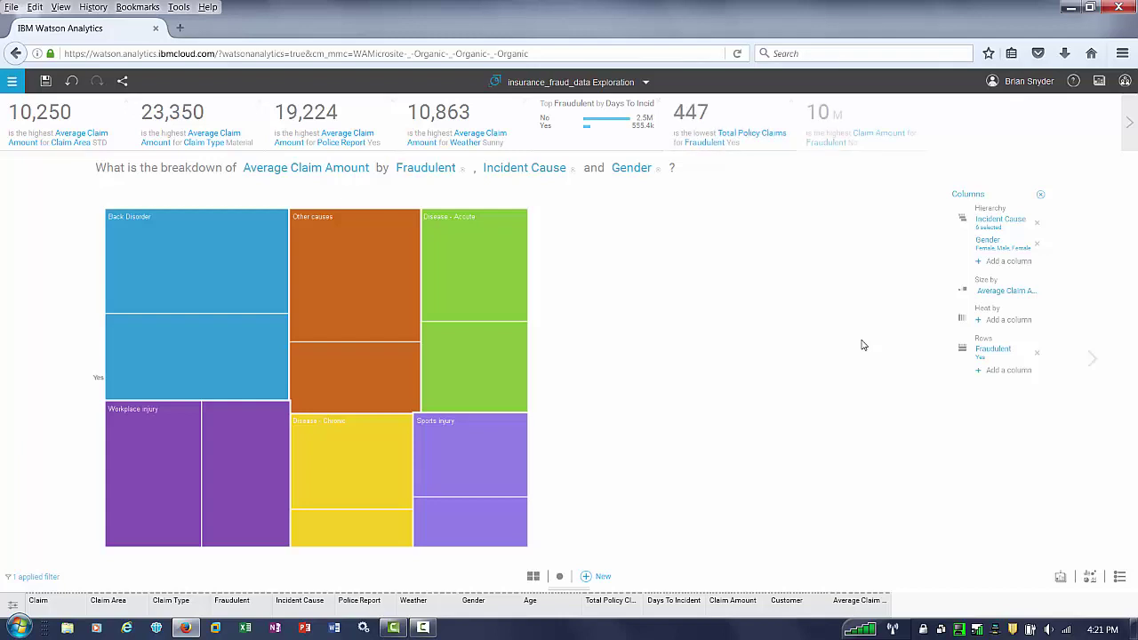
click(1008, 262)
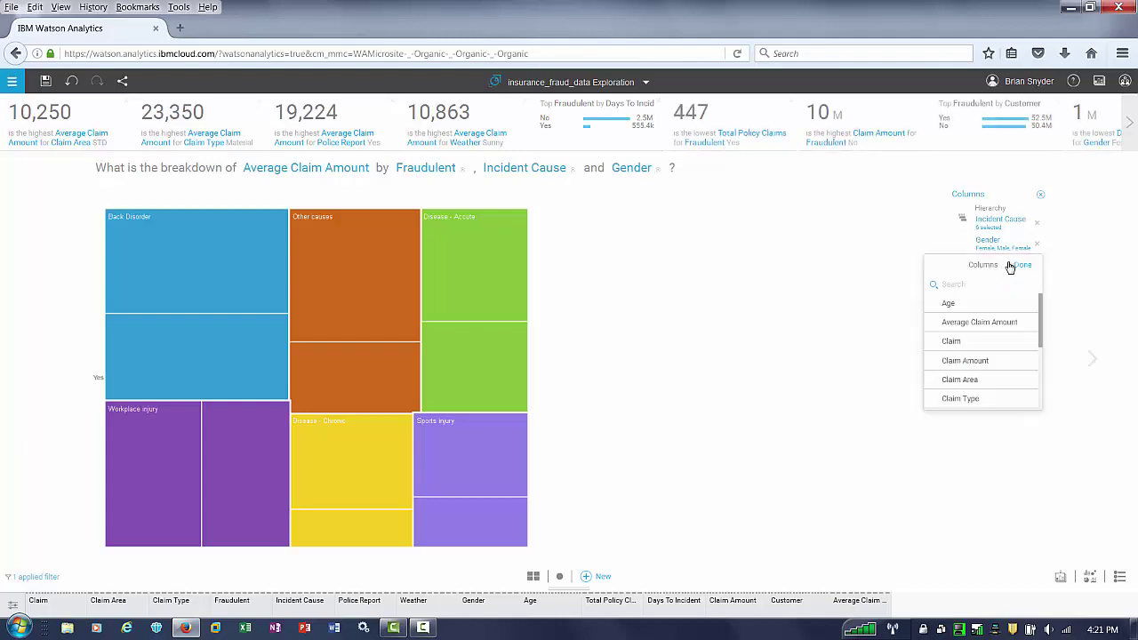
click(952, 304)
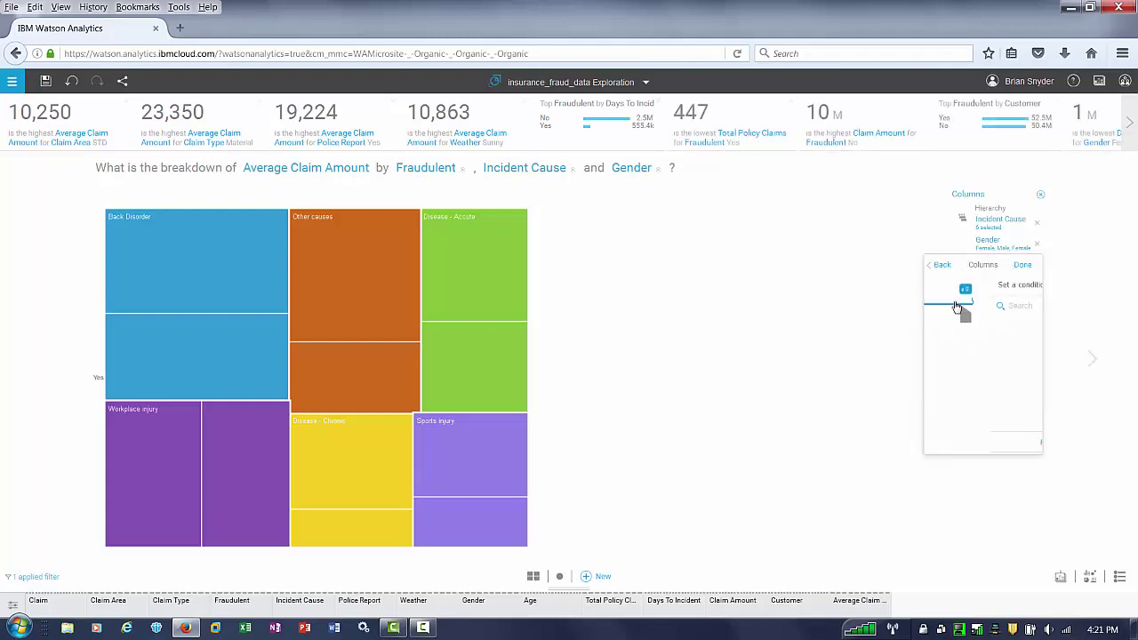
click(889, 329)
Scroll through the available chart types for the treemap.
mouse_move(135, 245)
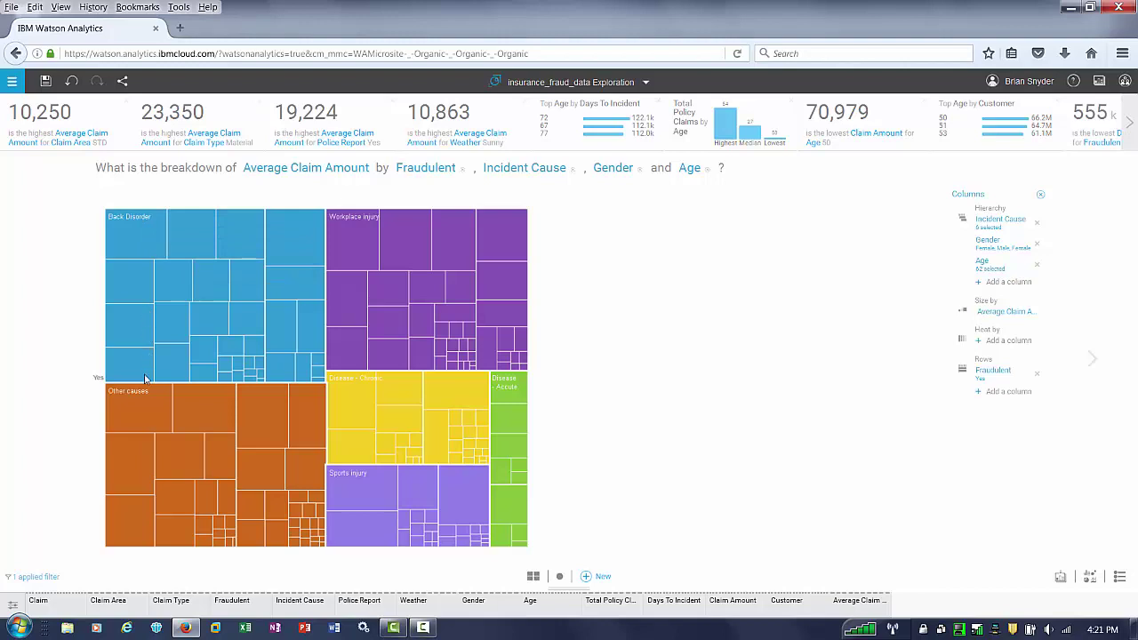
mouse_move(132, 416)
mouse_move(347, 257)
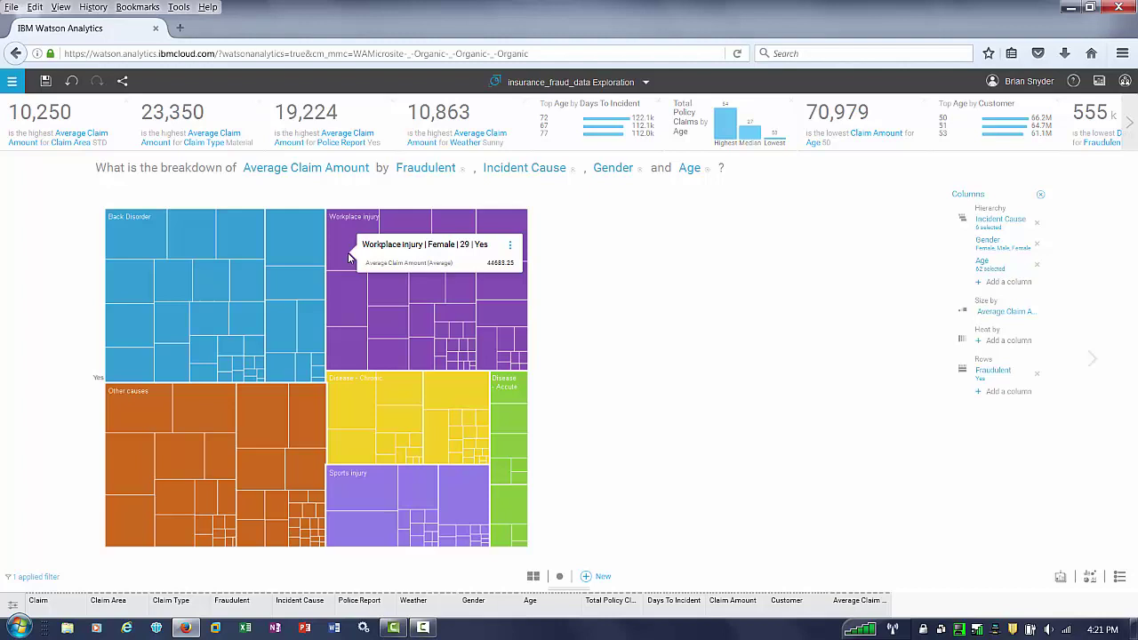
mouse_move(291, 248)
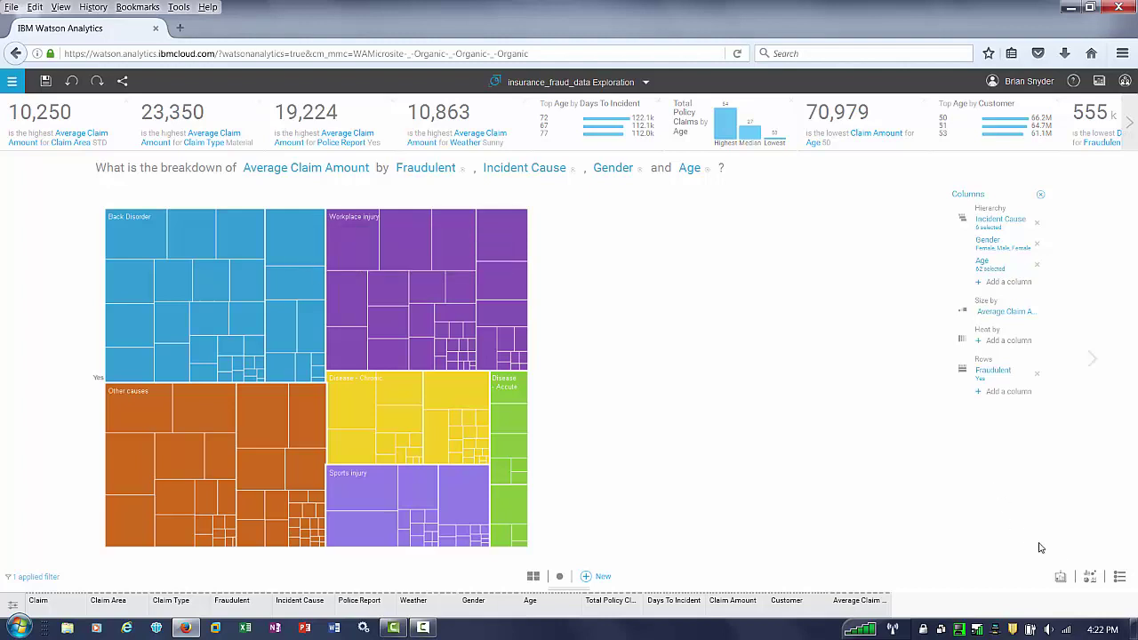
scroll(1067, 538, down, 2)
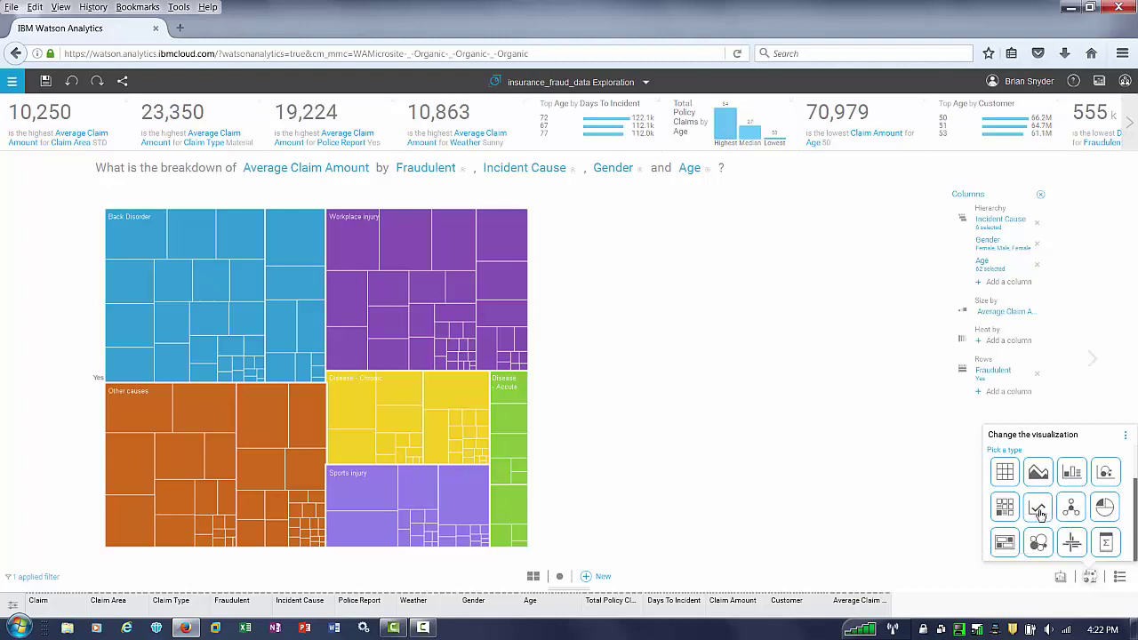
Switch the treemap to a word cloud coloured by Age.
click(1073, 542)
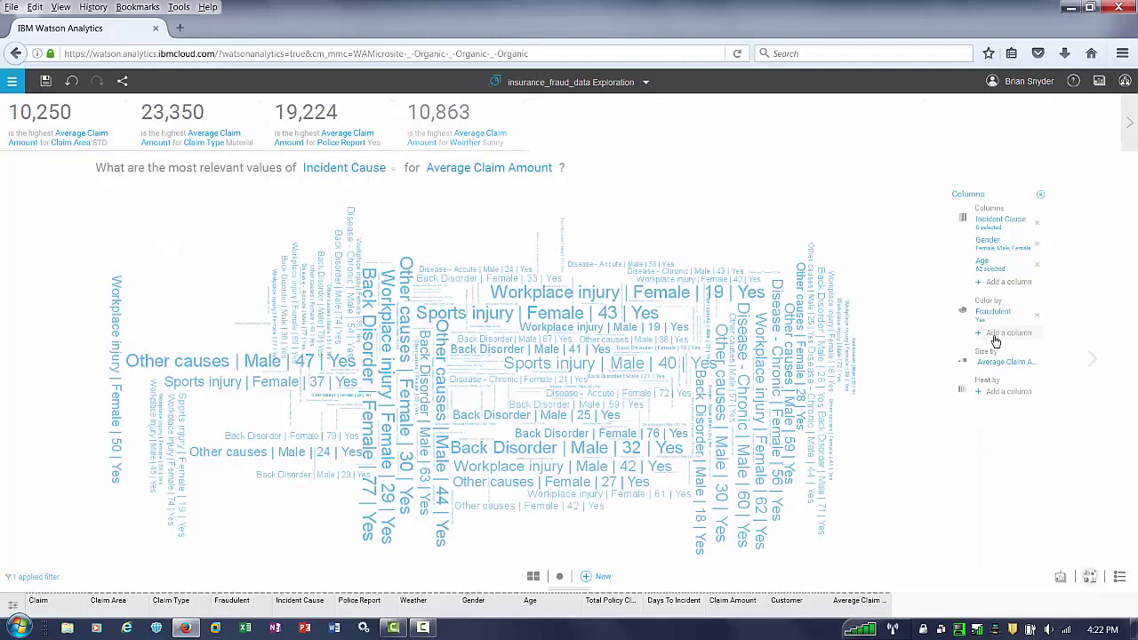
click(996, 336)
click(948, 374)
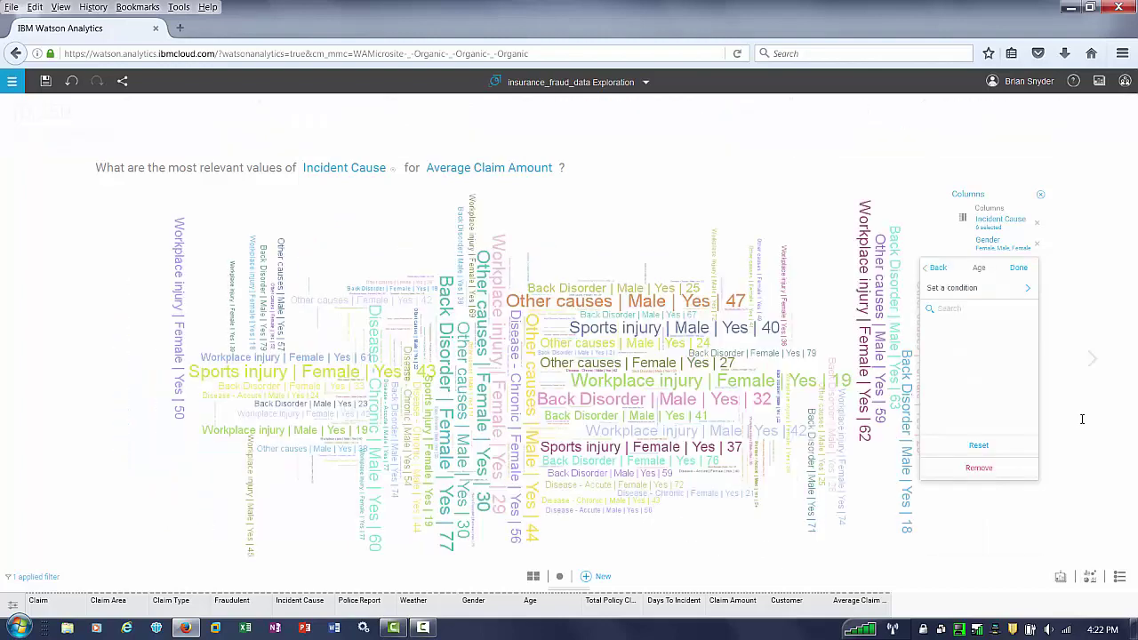
click(1083, 424)
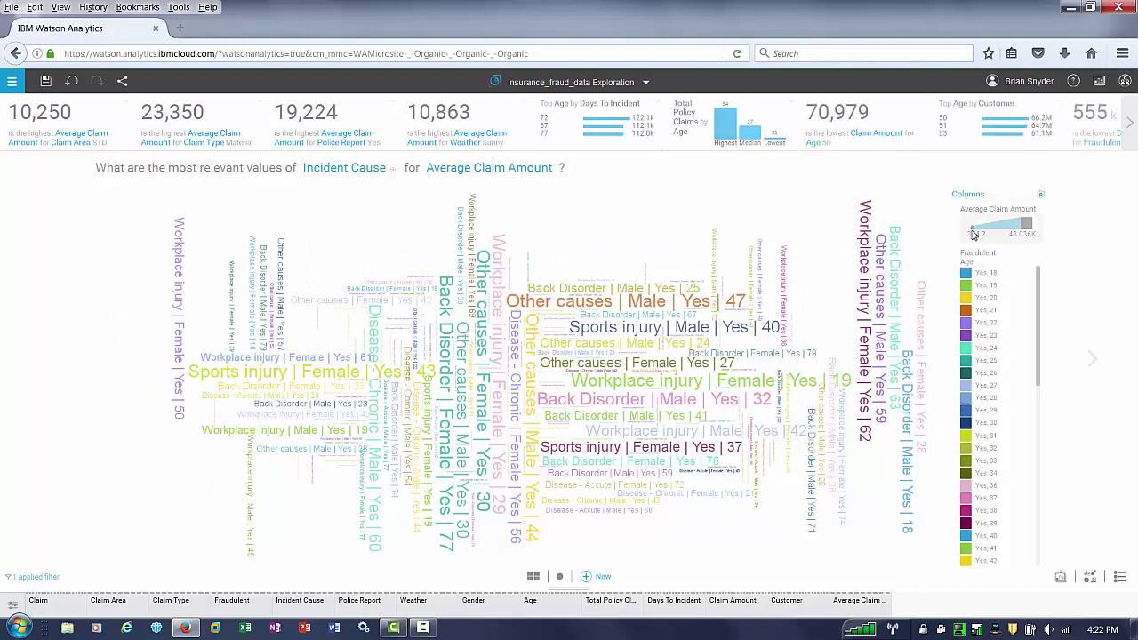
Raise the minimum Average Claim Amount shown and save the exploration.
mouse_move(974, 234)
drag(973, 249, 932, 203)
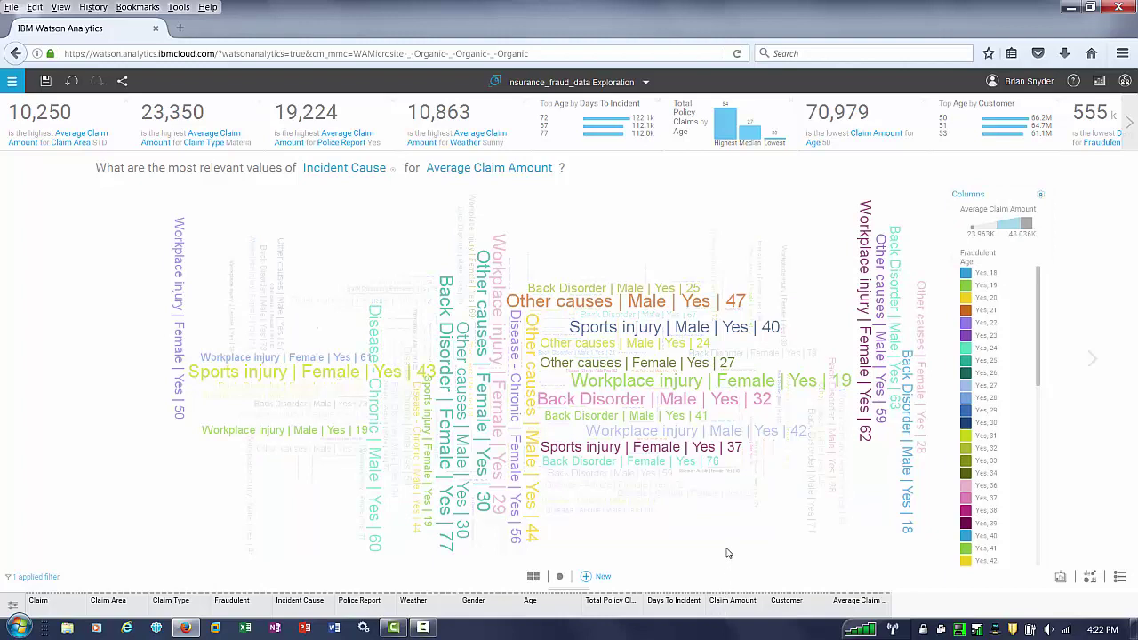
click(601, 576)
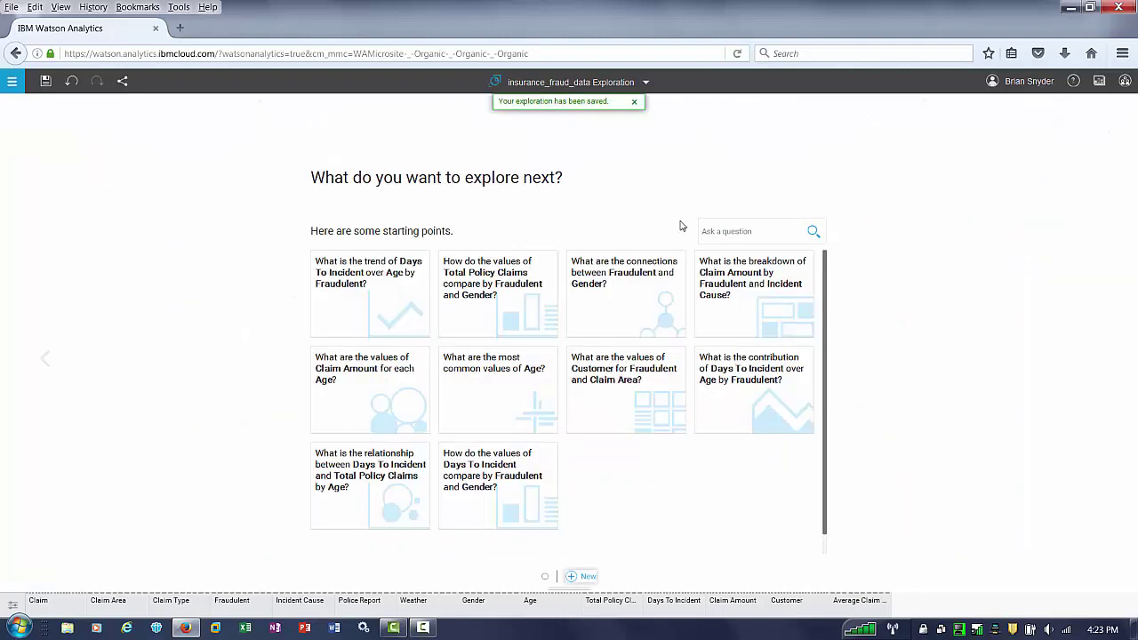
Ask about the relationship between Fraudulent and age, then open the Fraudulent–Age connections network.
click(741, 231)
text(what si the rel)
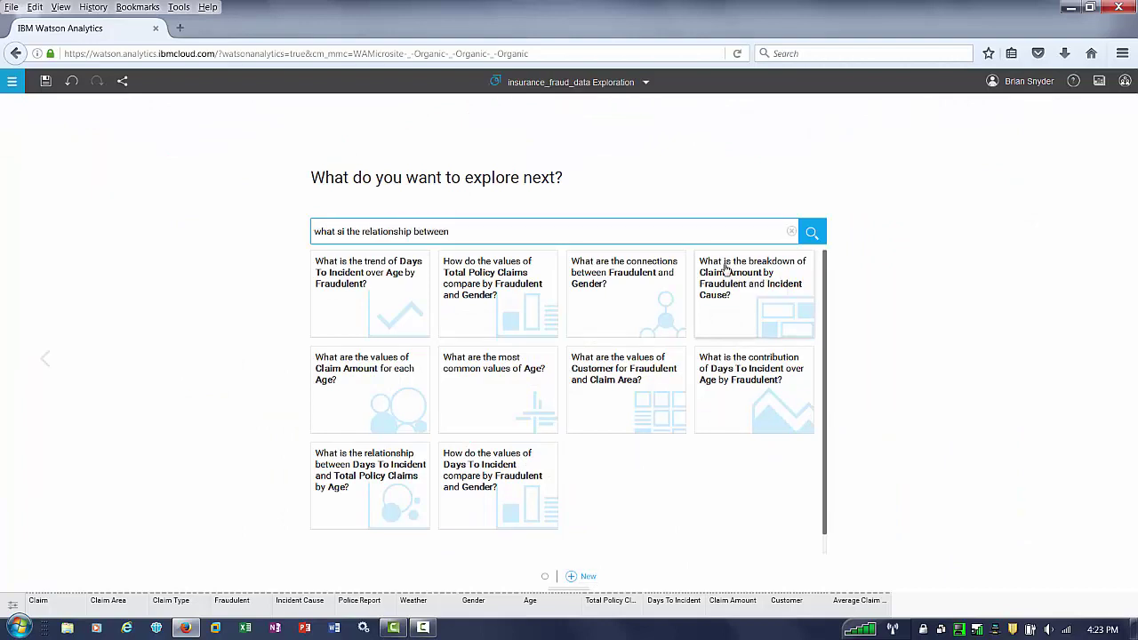
text(ationship between )
text(Fraudulent and)
text(audulent and a)
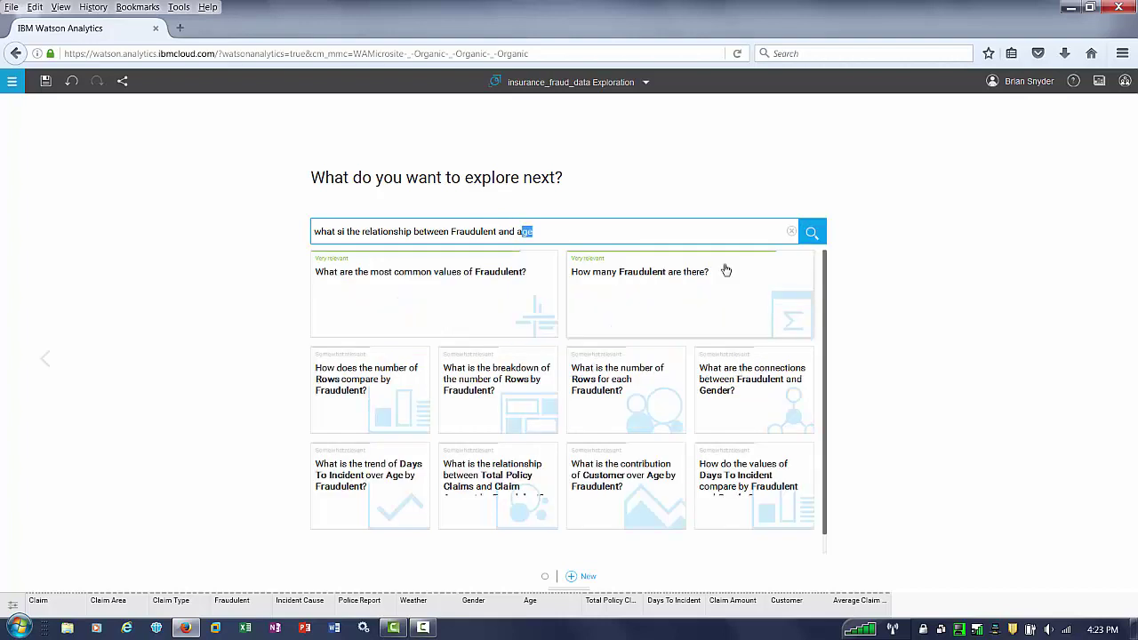
text(ge?)
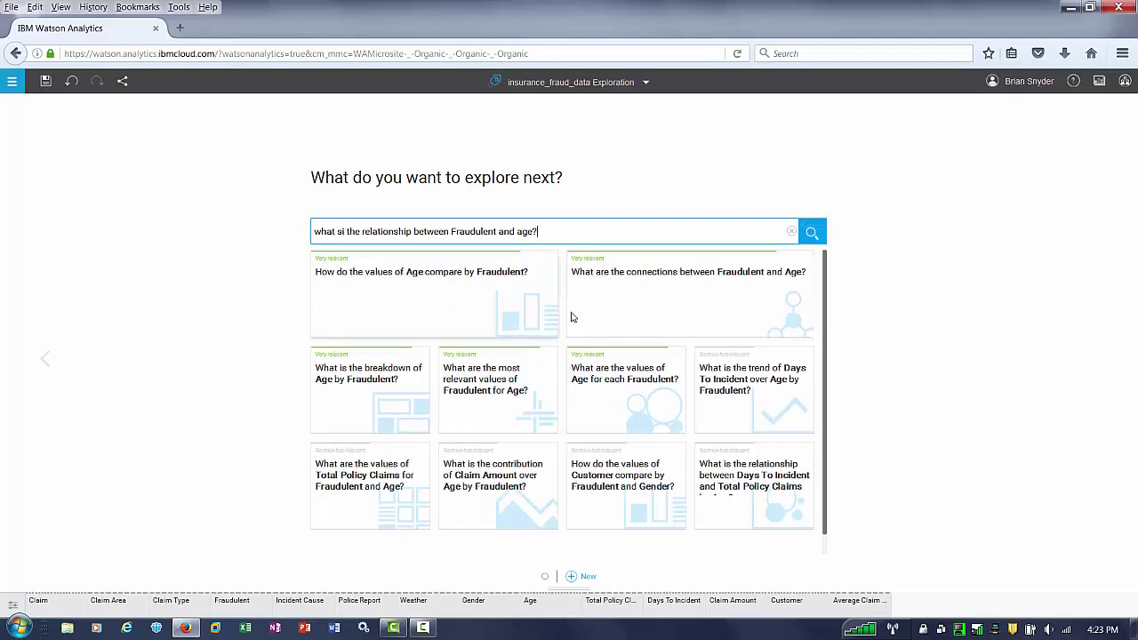
click(683, 302)
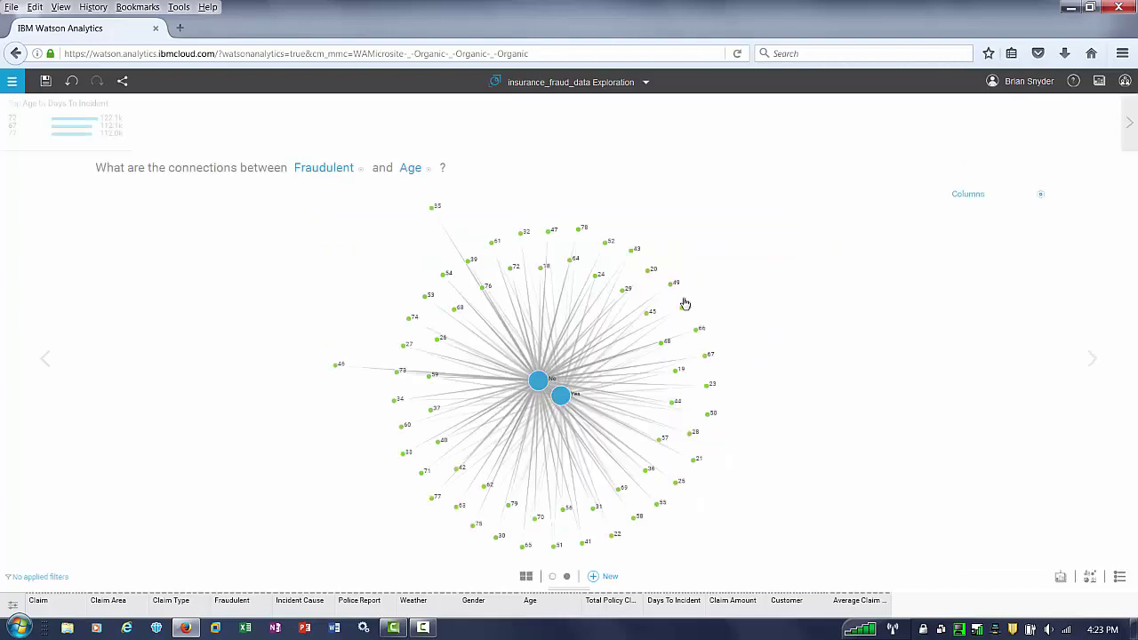
Keep only the fraudulent Yes node in the network.
click(560, 397)
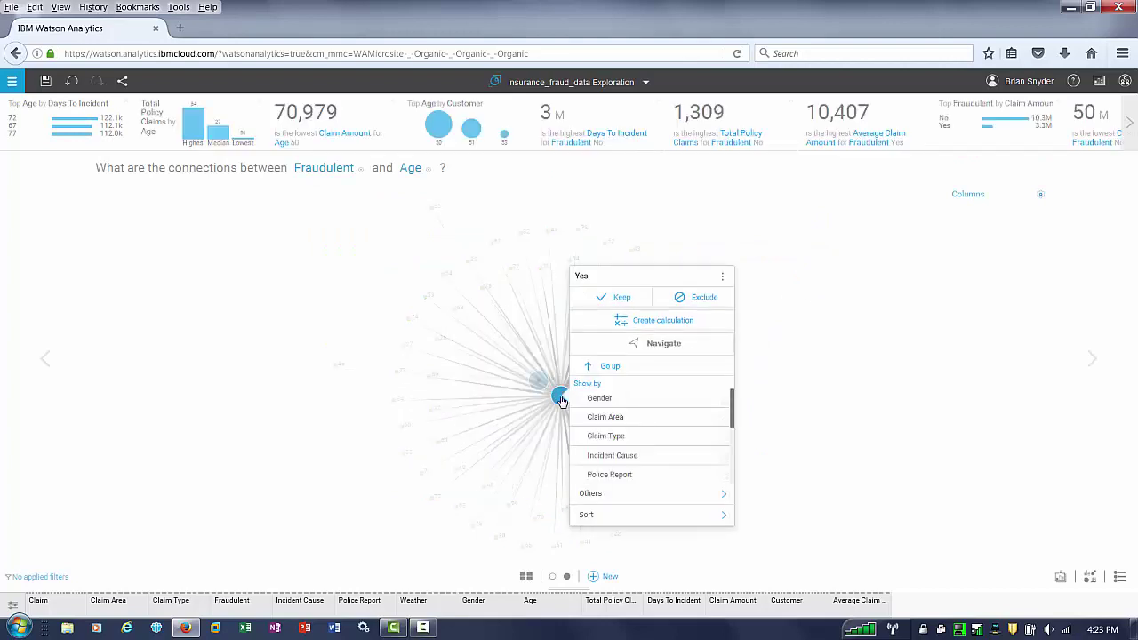
click(611, 299)
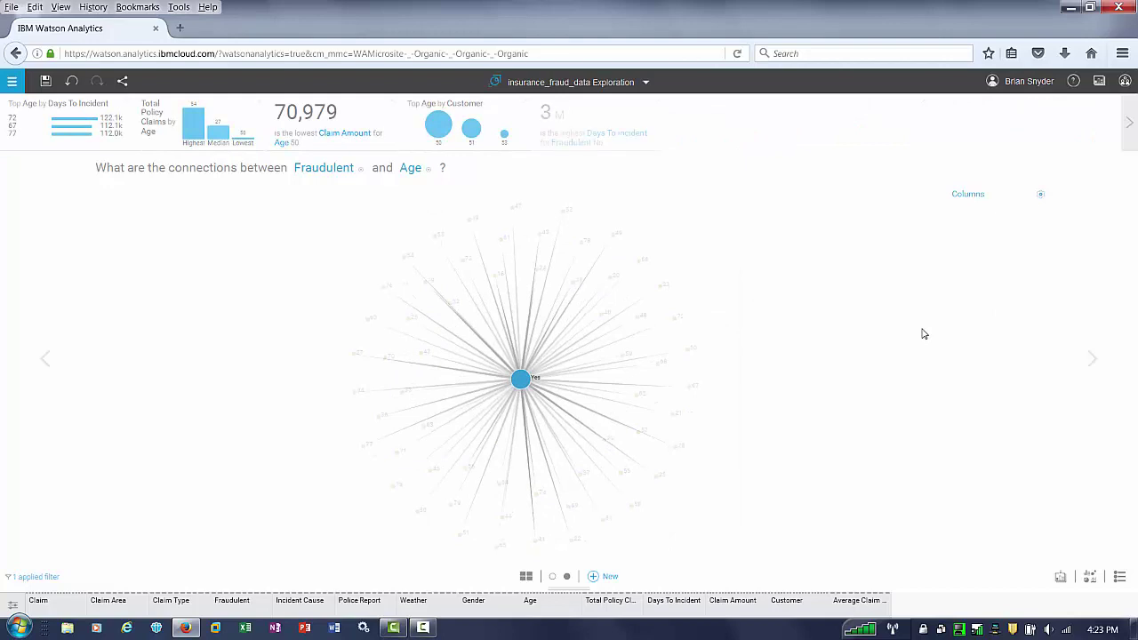
mouse_move(560, 402)
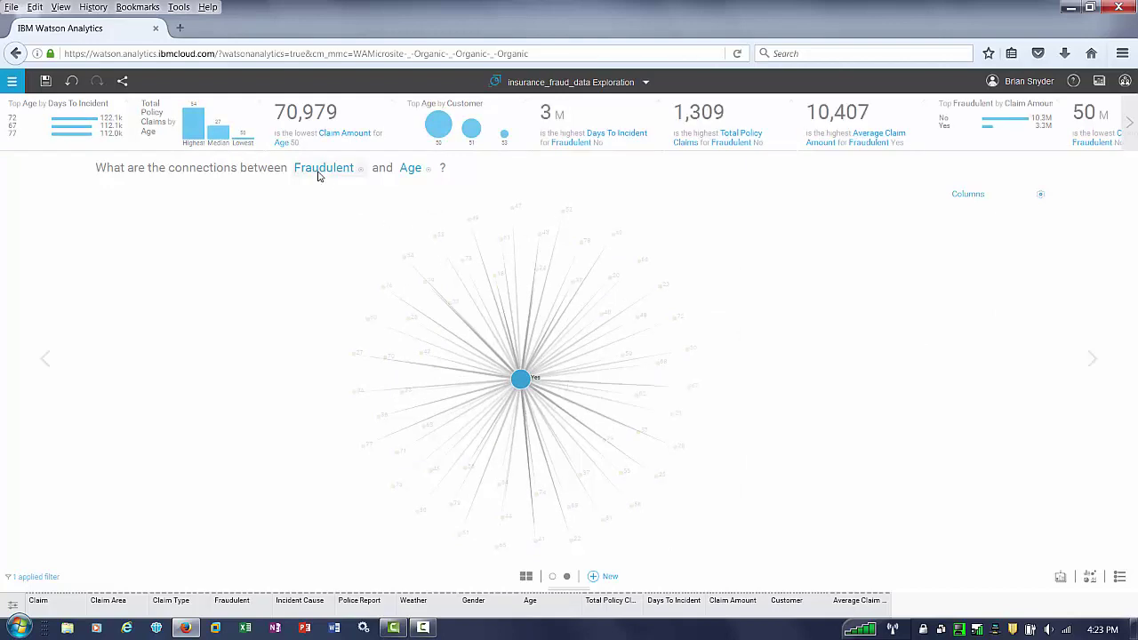
Replace Age with Police Report in the question and add a page from the 10,407 insight.
click(410, 168)
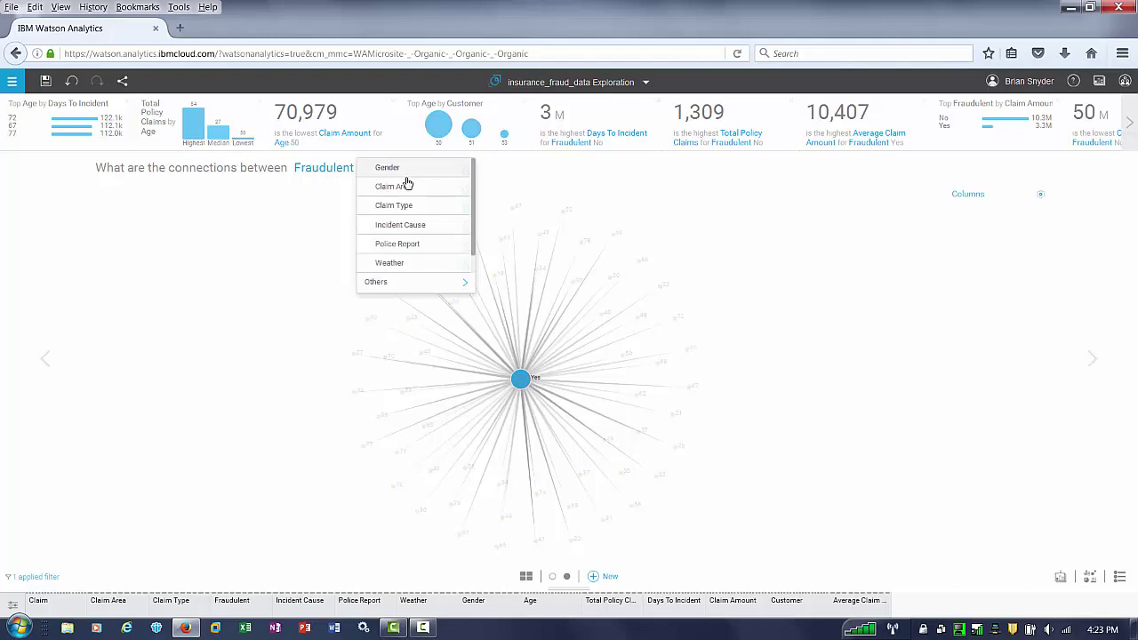
click(406, 205)
click(402, 224)
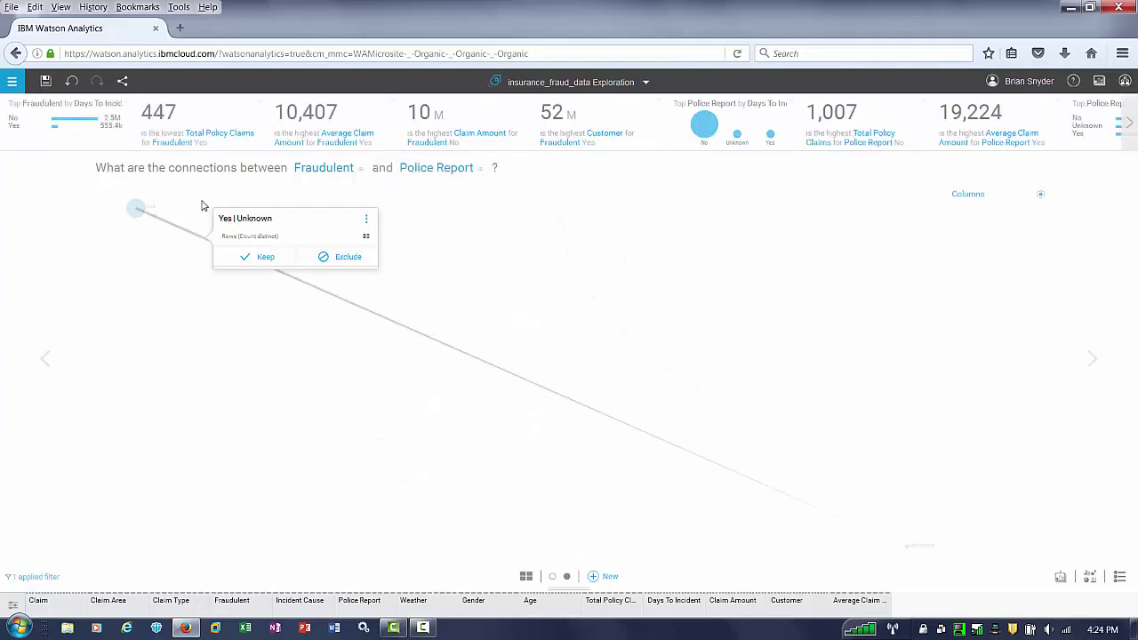
mouse_move(346, 143)
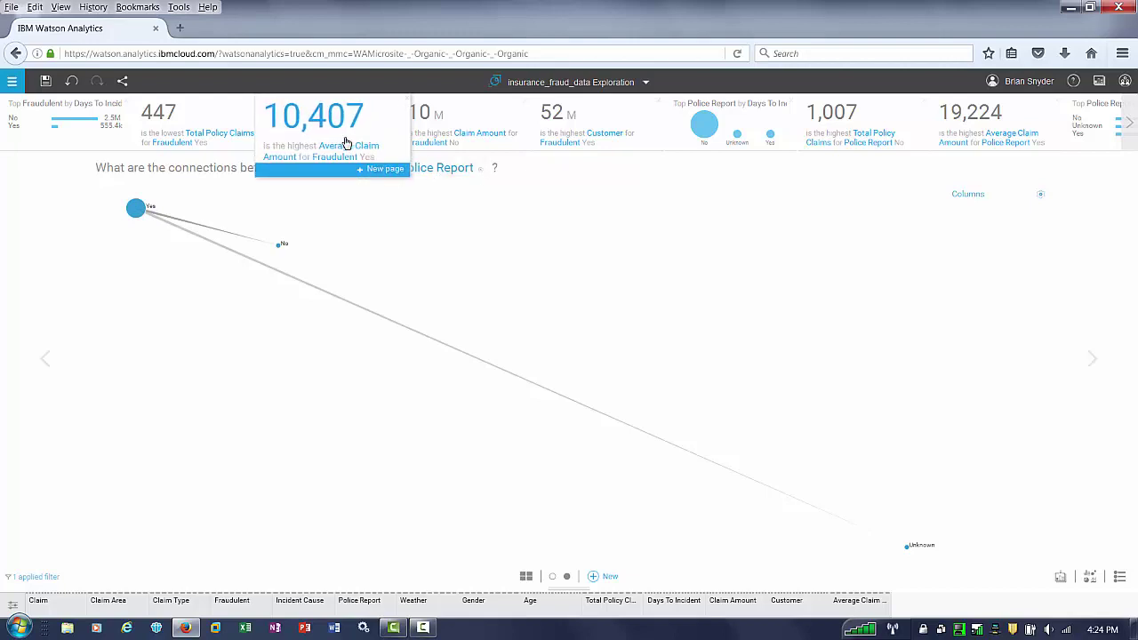
click(383, 173)
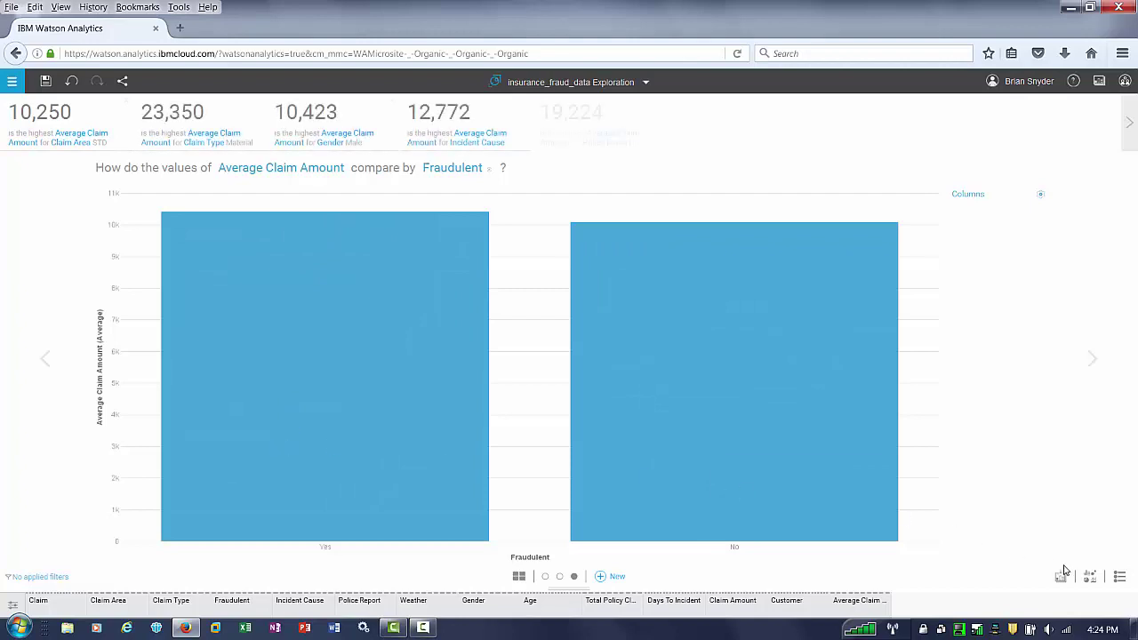
Save the exploration and download its pages as a PDF to review in Adobe Reader.
click(46, 83)
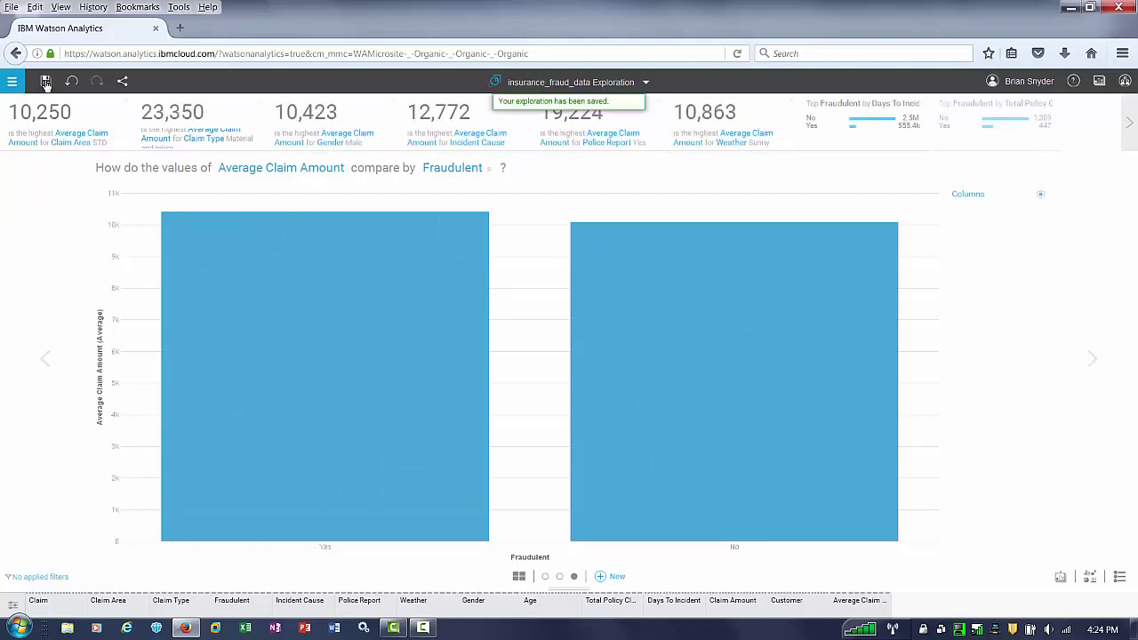
click(124, 80)
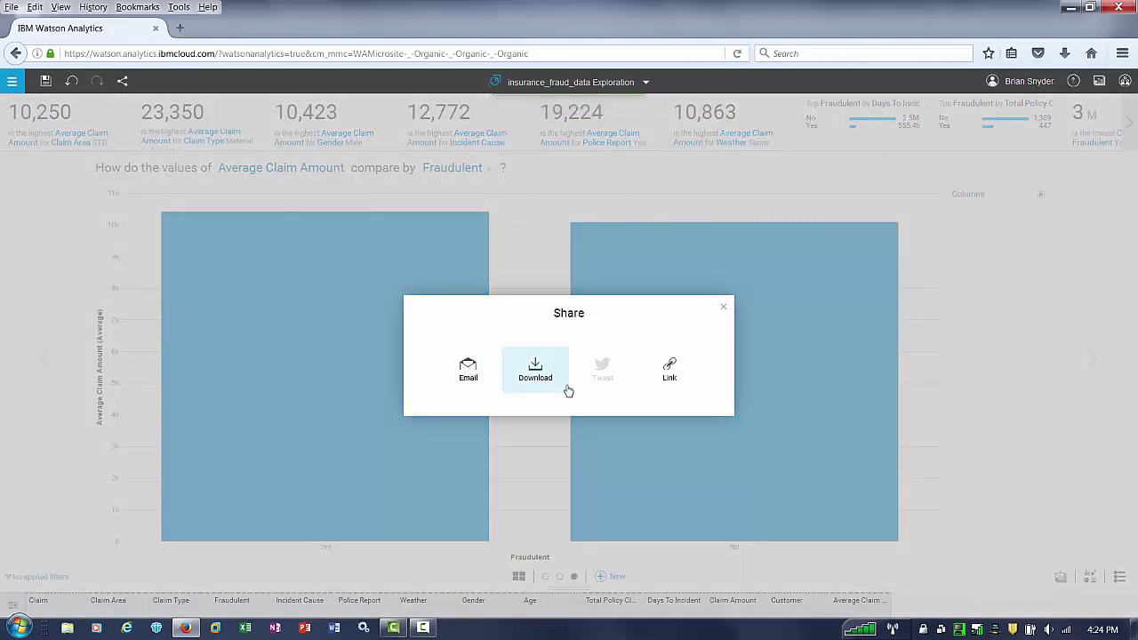
click(537, 378)
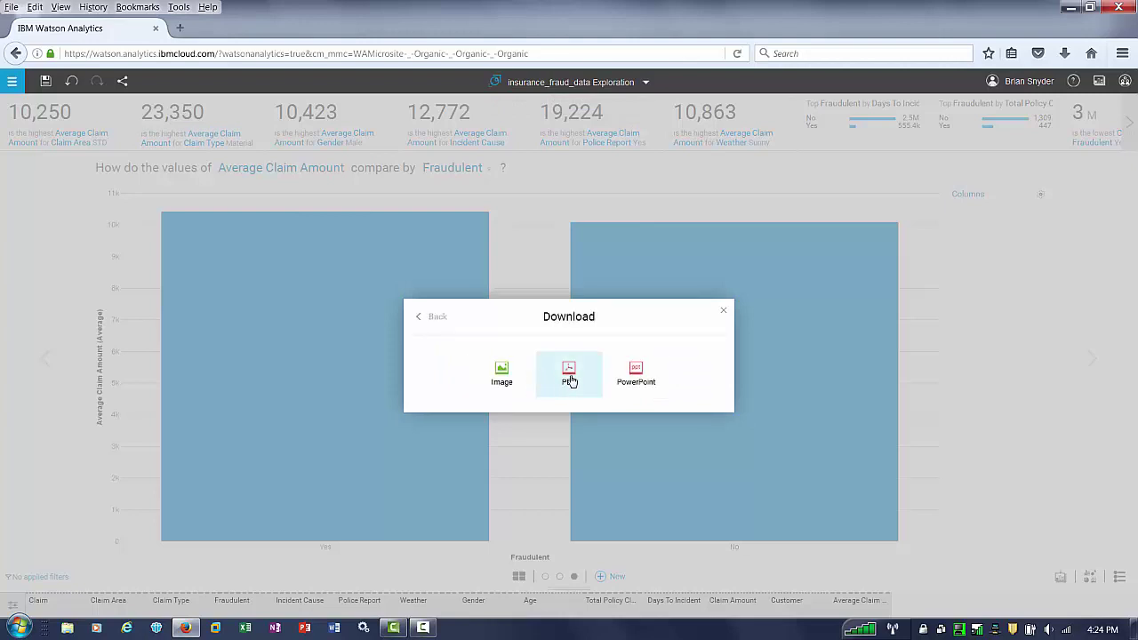
click(569, 373)
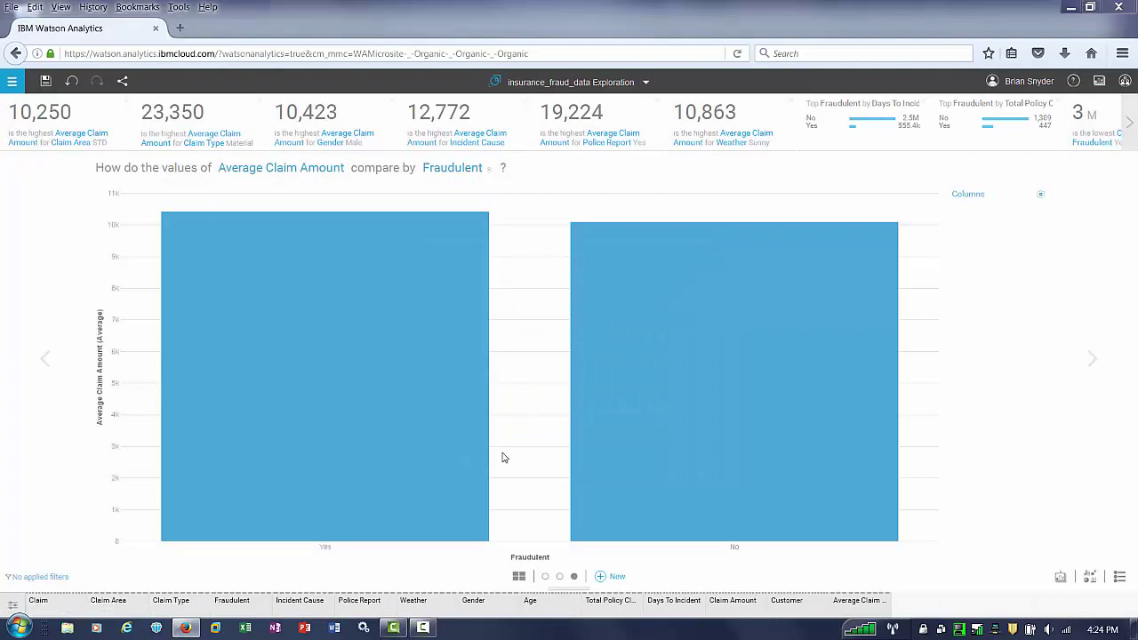
click(250, 196)
click(434, 285)
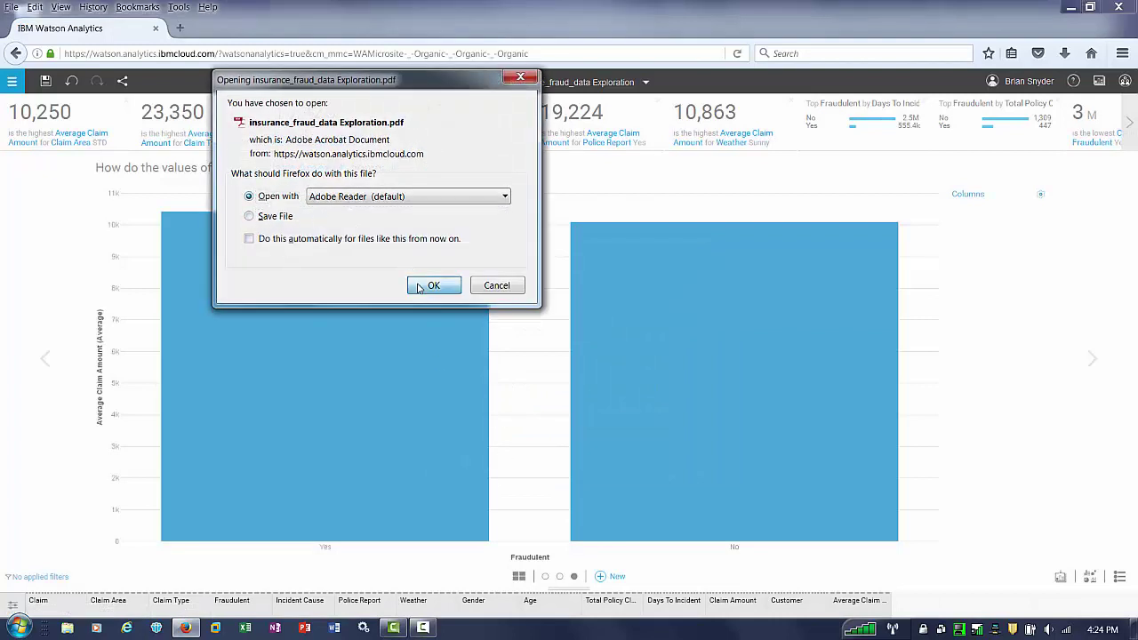
scroll(368, 426, down, 3)
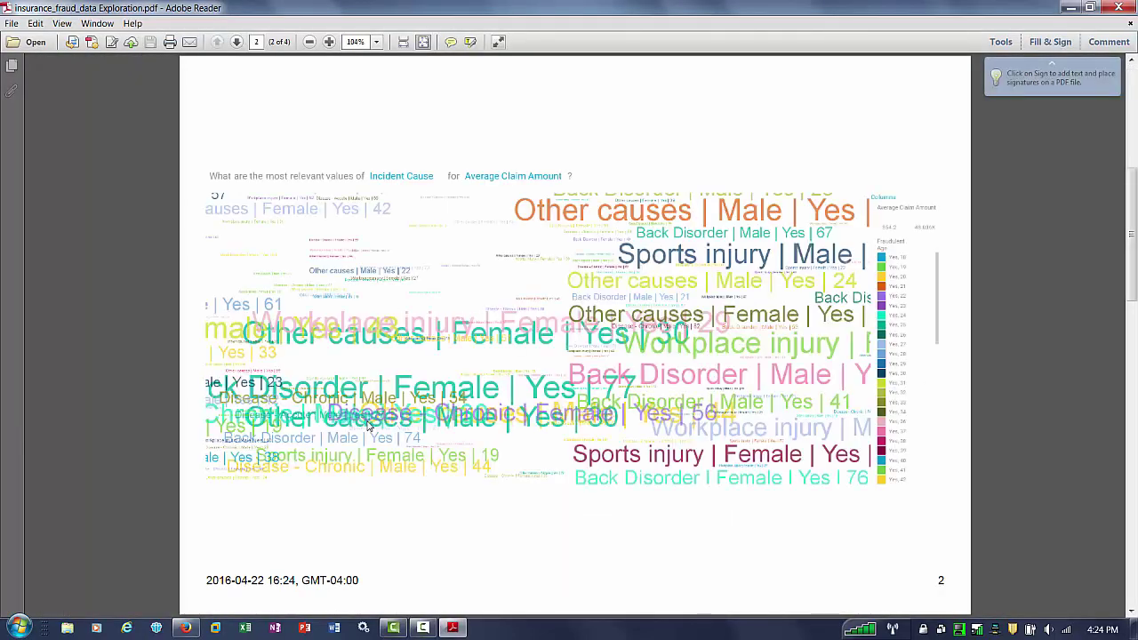
scroll(369, 427, down, 3)
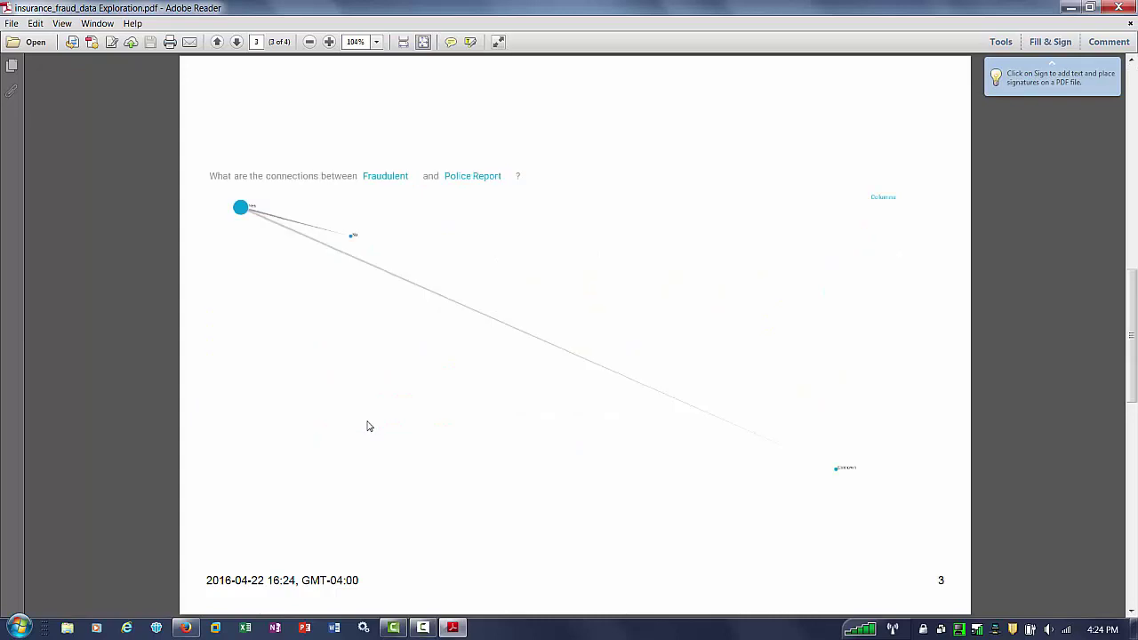
scroll(369, 427, down, 3)
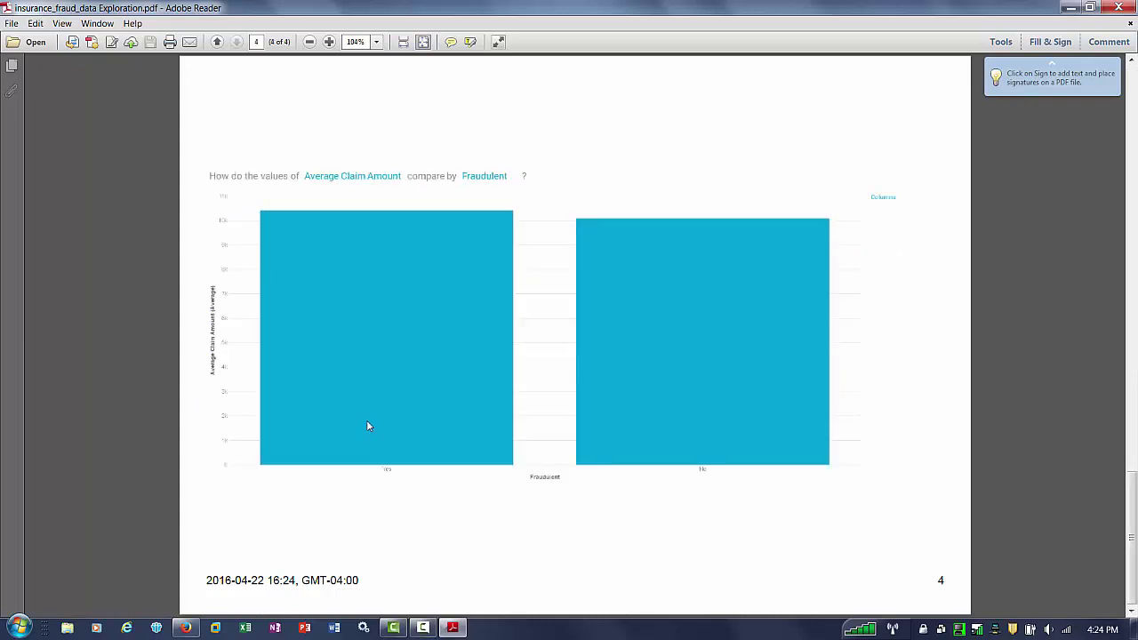
click(1118, 7)
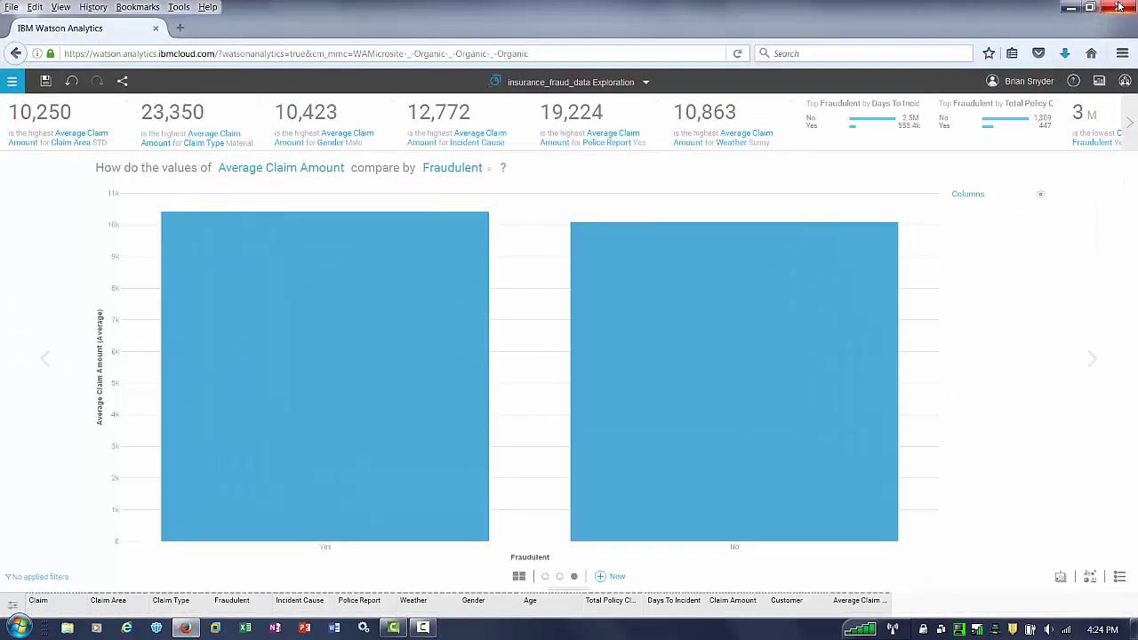
Start the Predicting Fraudulent Claims prediction on insurance_fraud_data with Fraudulent as target instead of Claim.
click(622, 81)
click(711, 139)
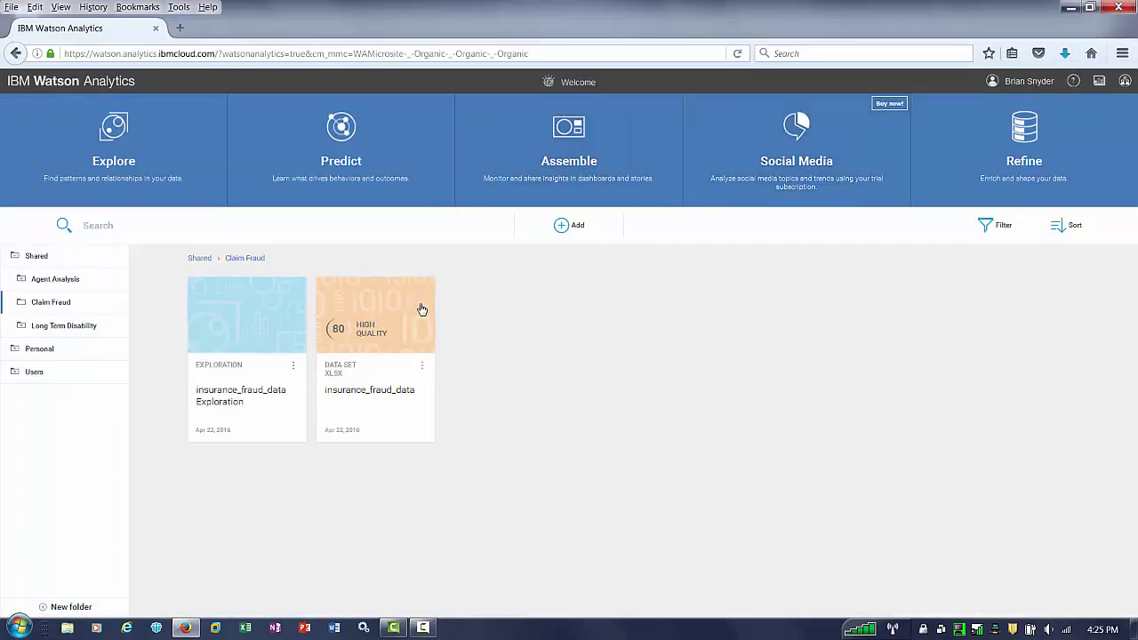
click(422, 308)
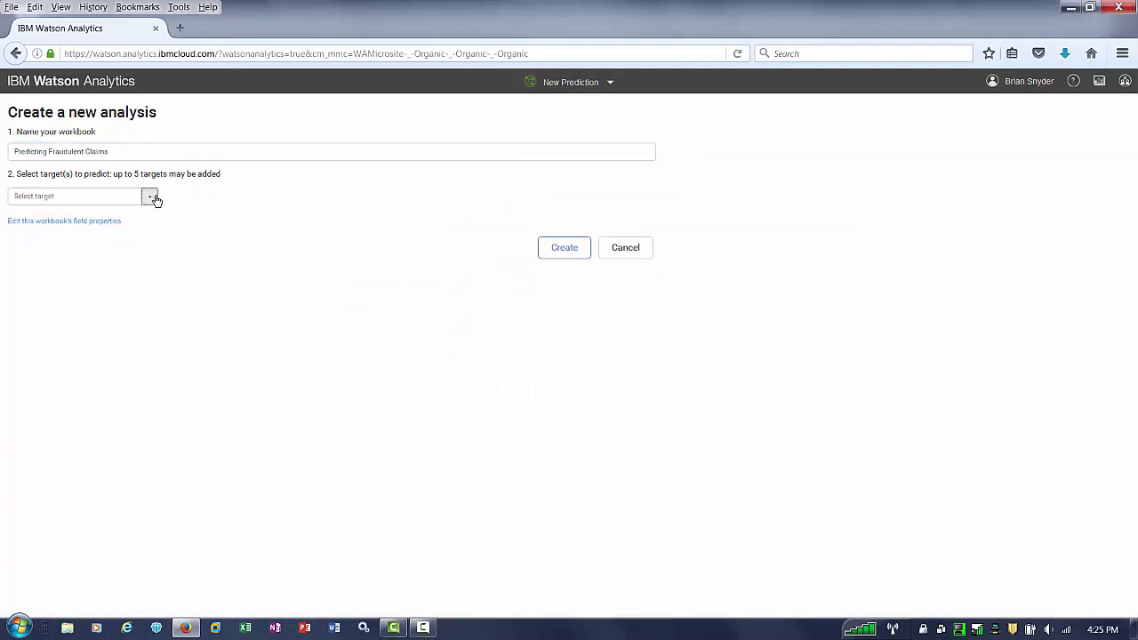
click(149, 197)
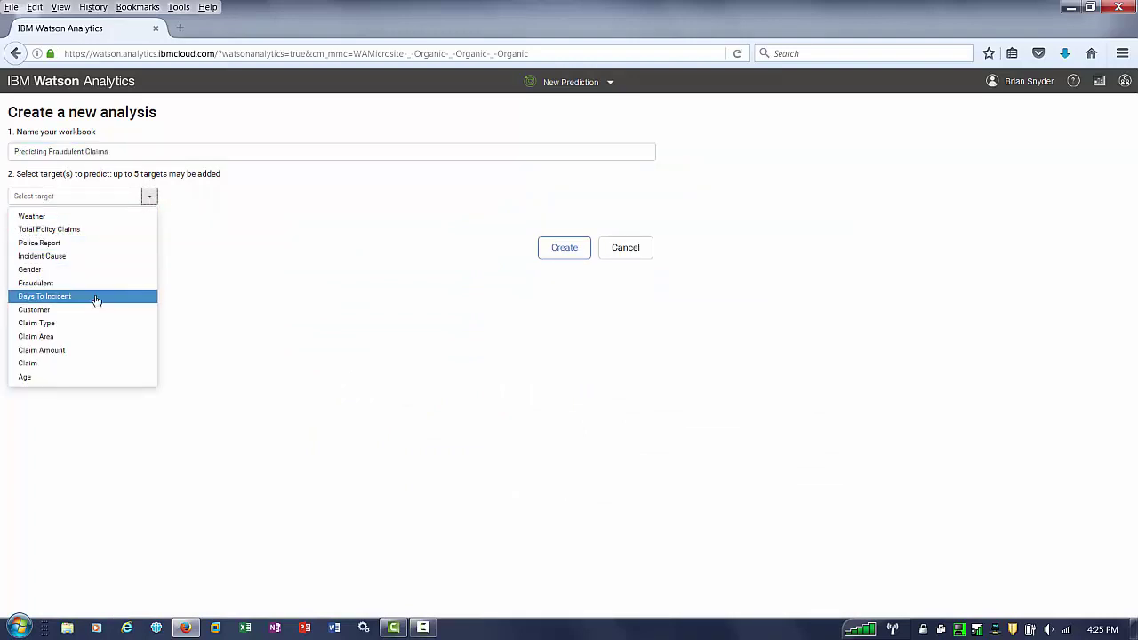
click(51, 284)
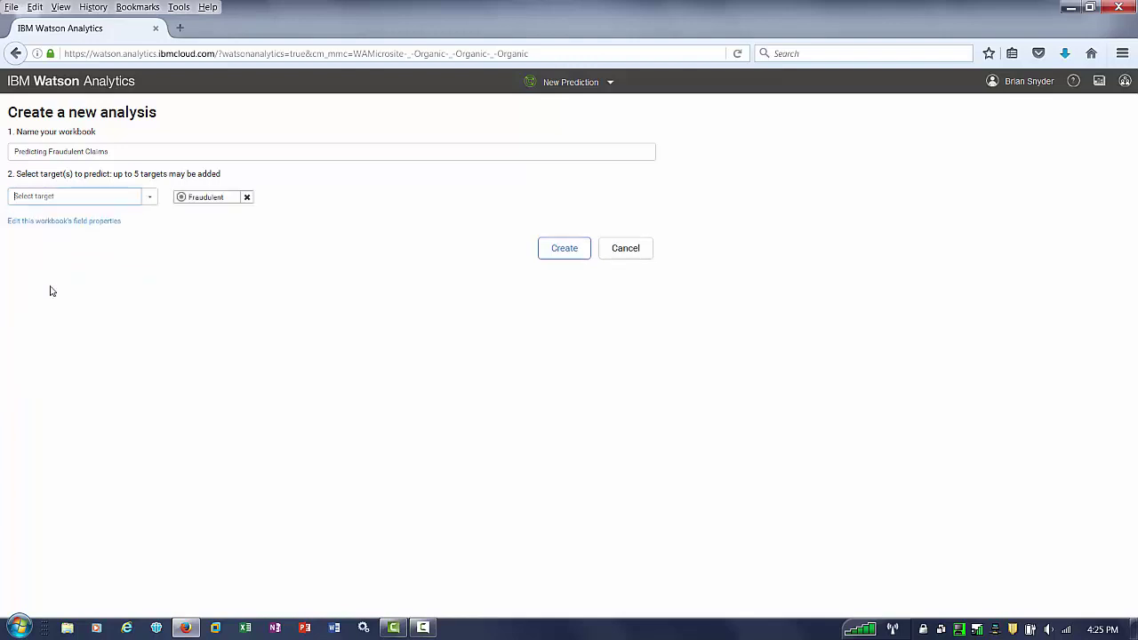
Set the Claim field's role to Record ID in the workbook's field properties.
click(48, 224)
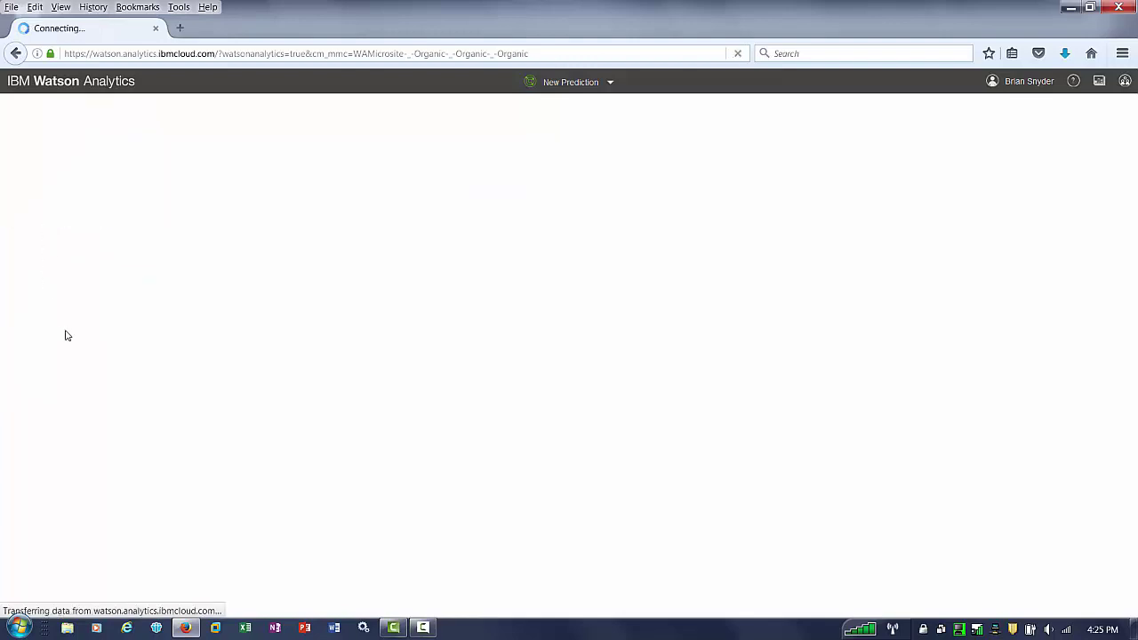
click(356, 259)
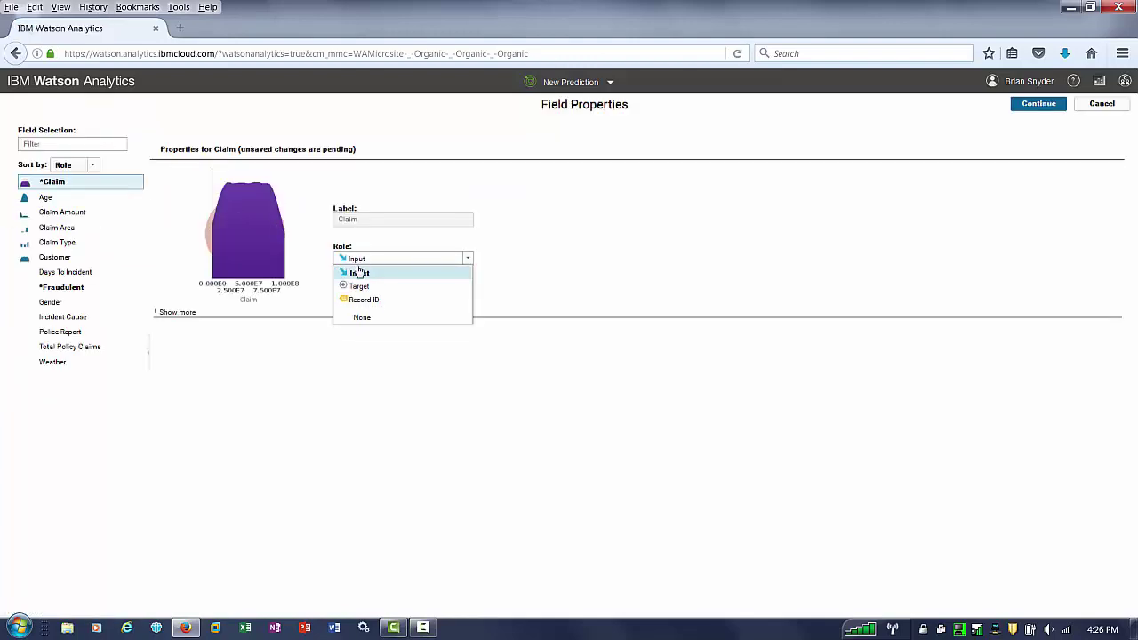
click(366, 299)
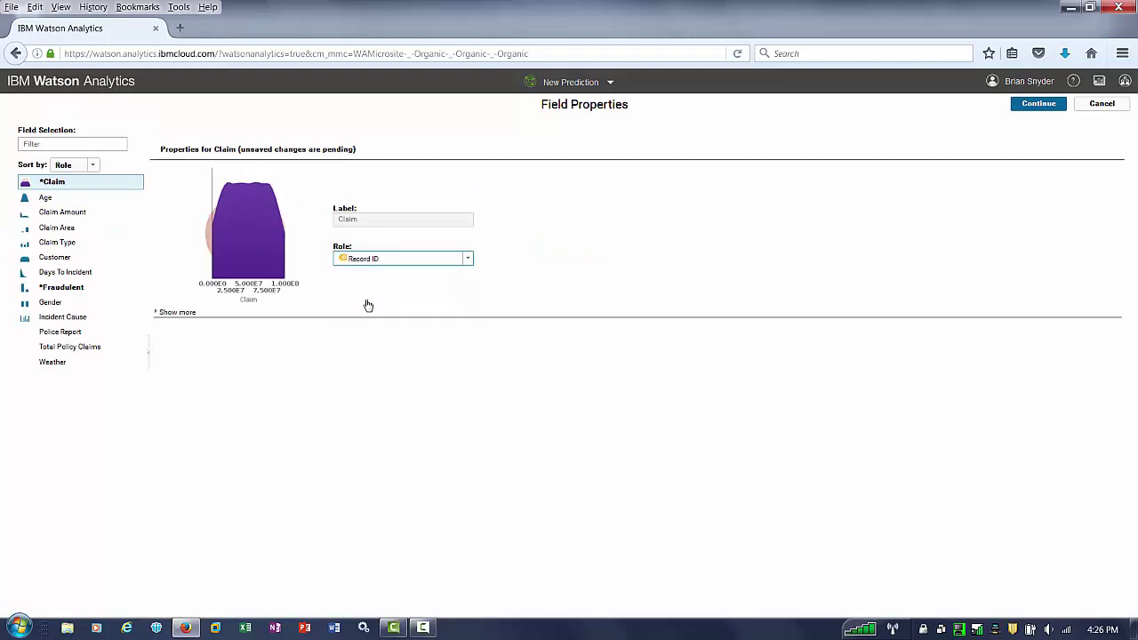
click(70, 198)
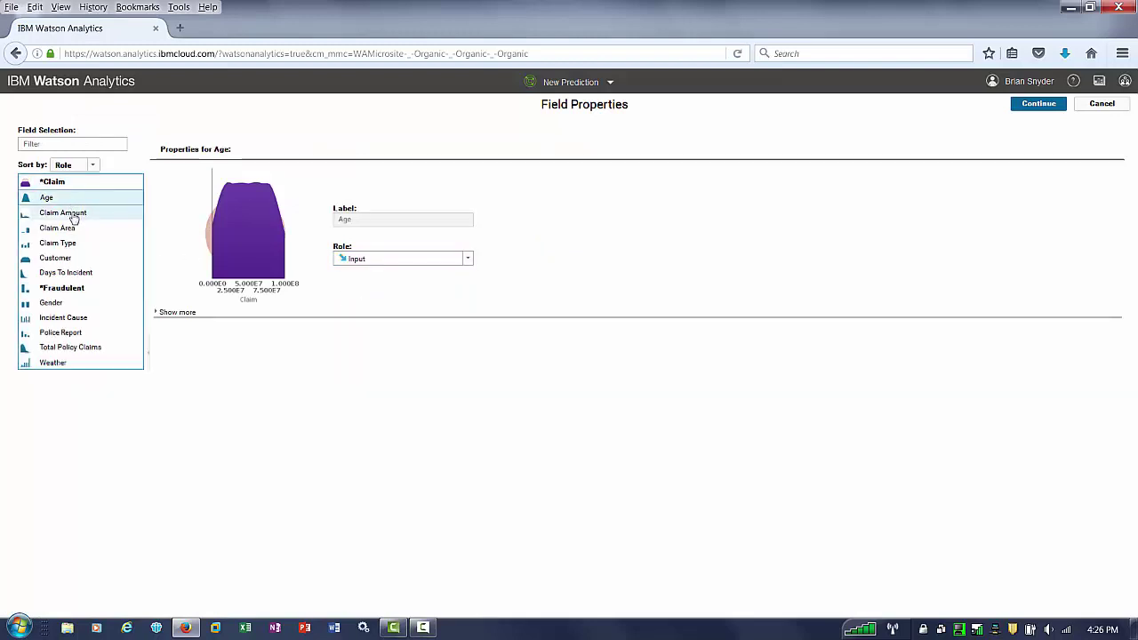
click(73, 217)
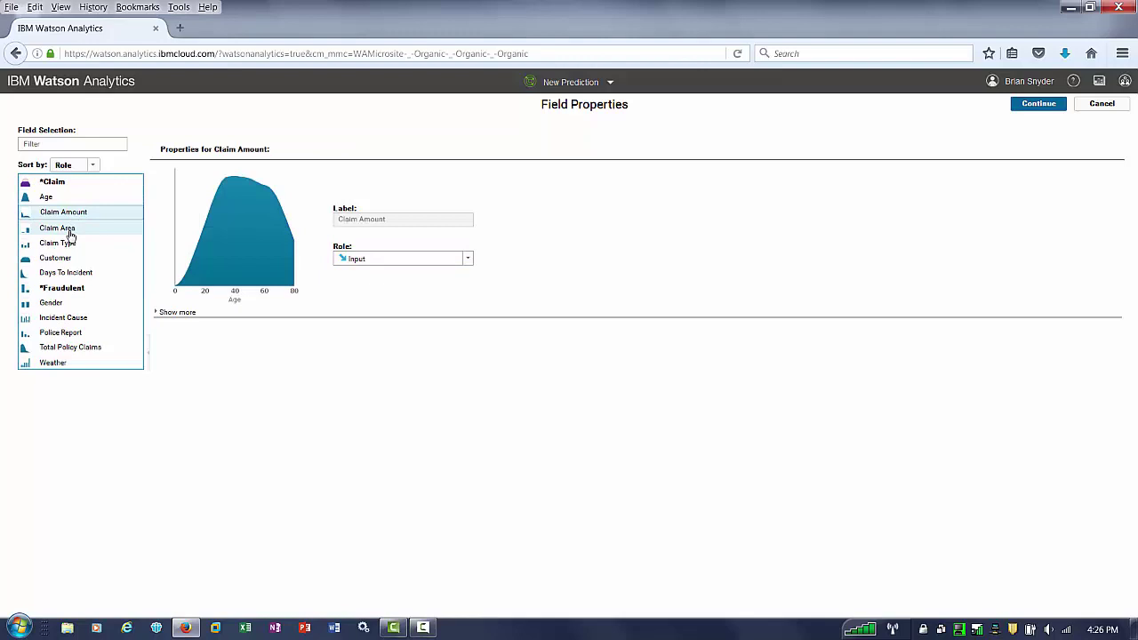
click(70, 233)
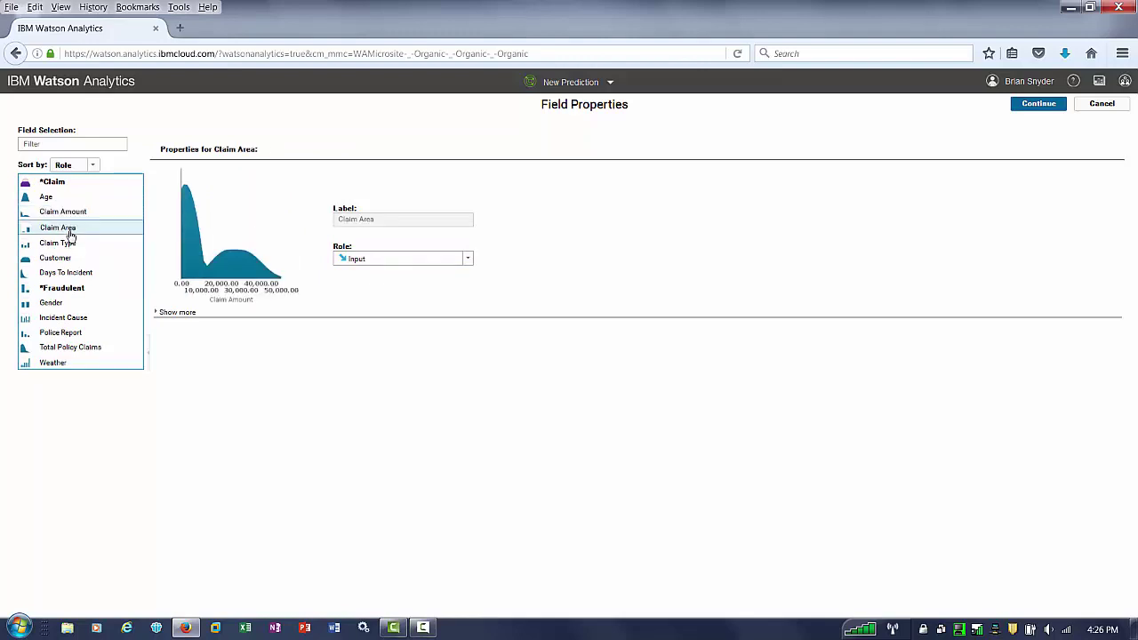
Set Customer's role to Record ID as well, apply the changes and create the workbook.
click(67, 259)
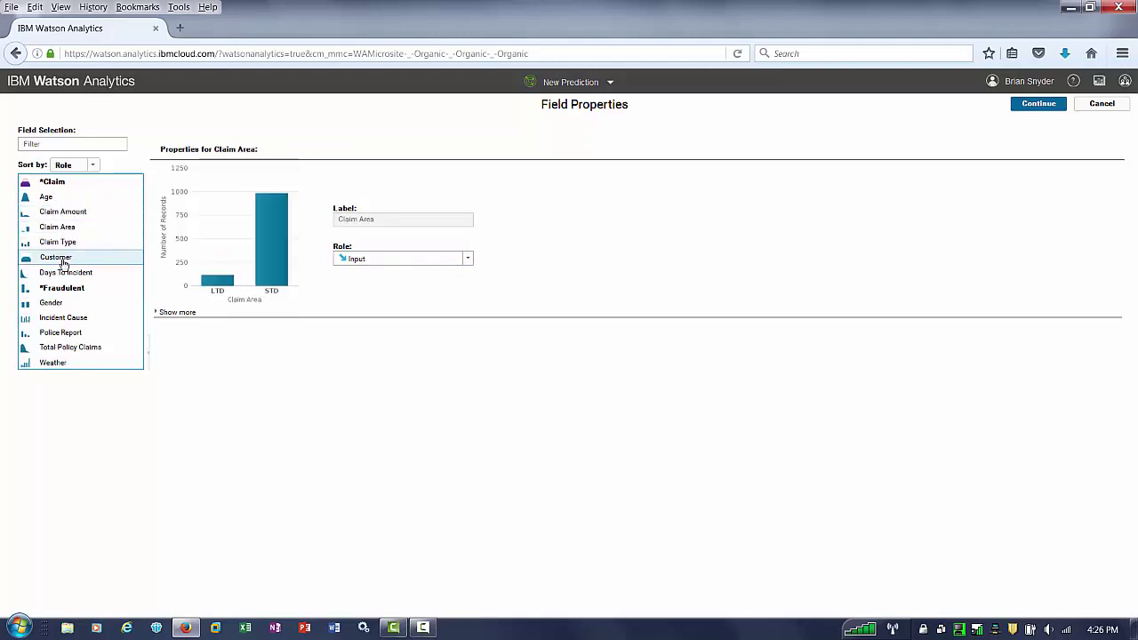
click(393, 263)
click(378, 299)
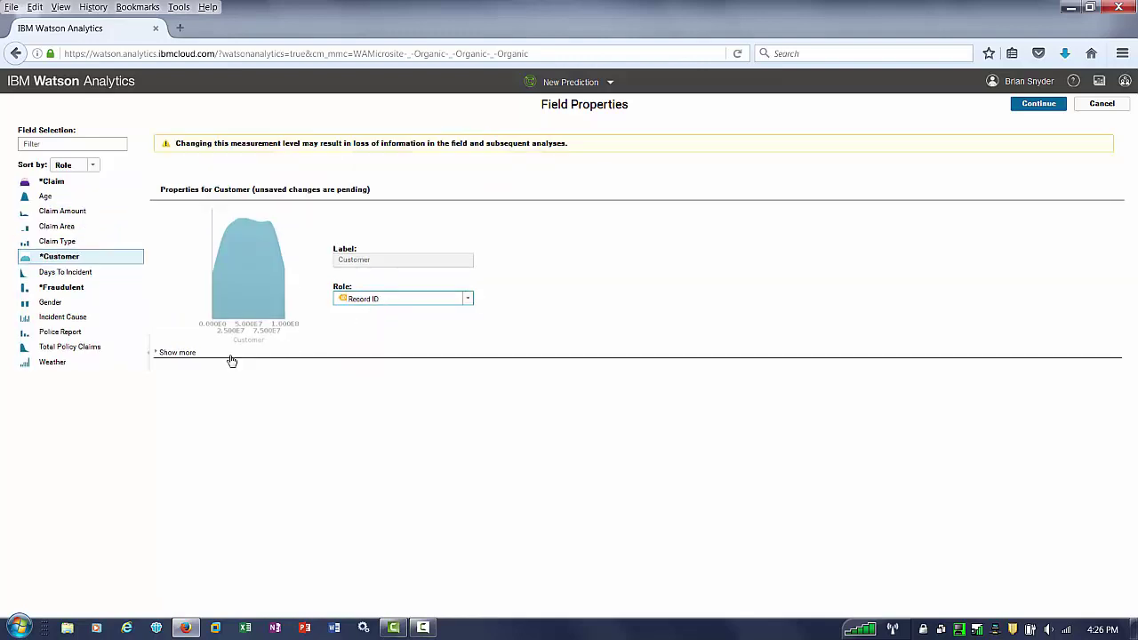
click(53, 362)
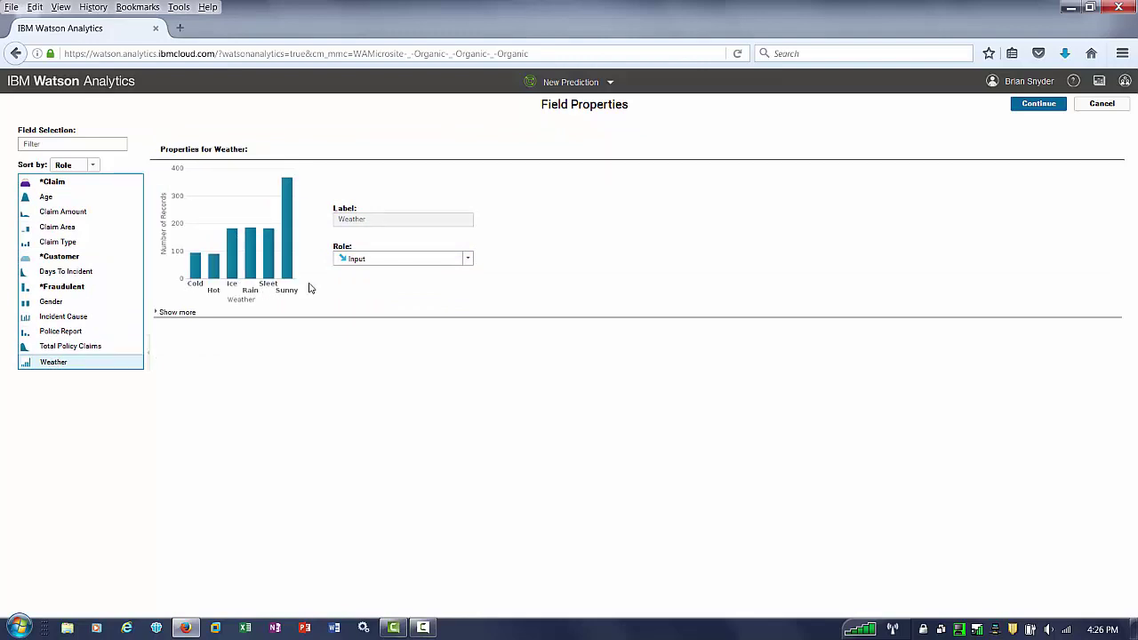
click(1038, 107)
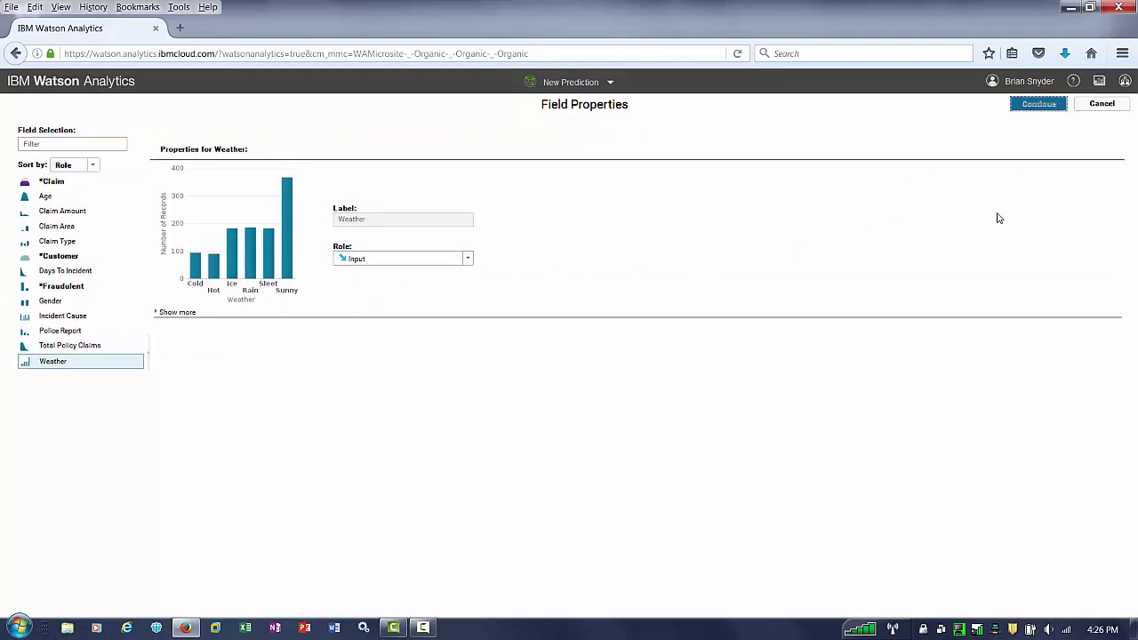
click(561, 254)
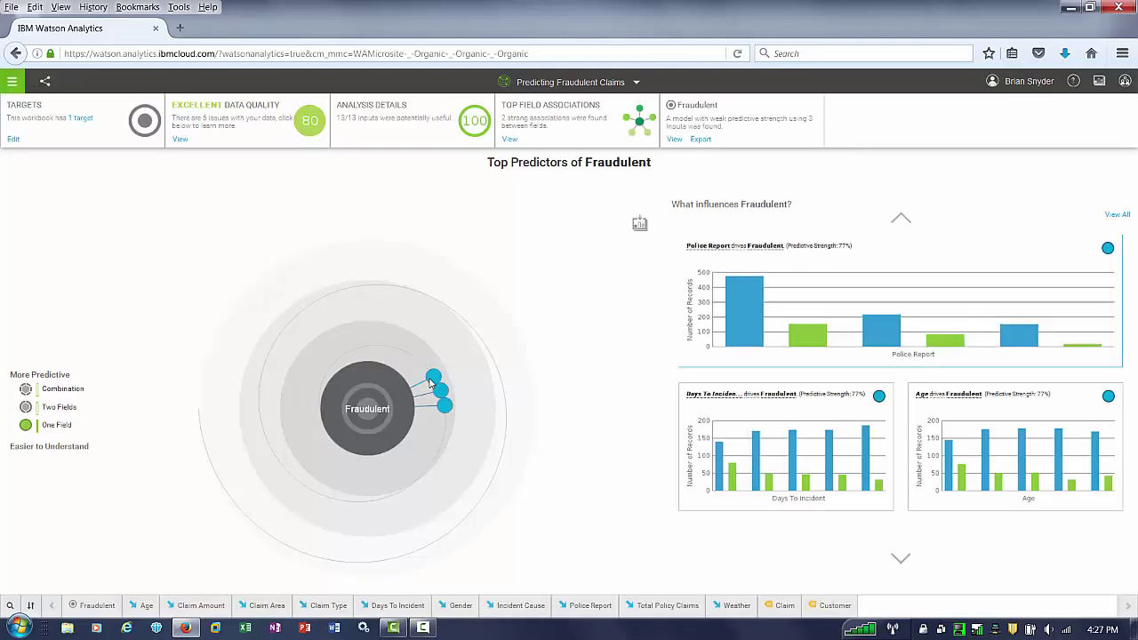
Expand the Police Report insight chart showing how it drives Fraudulent.
mouse_move(431, 380)
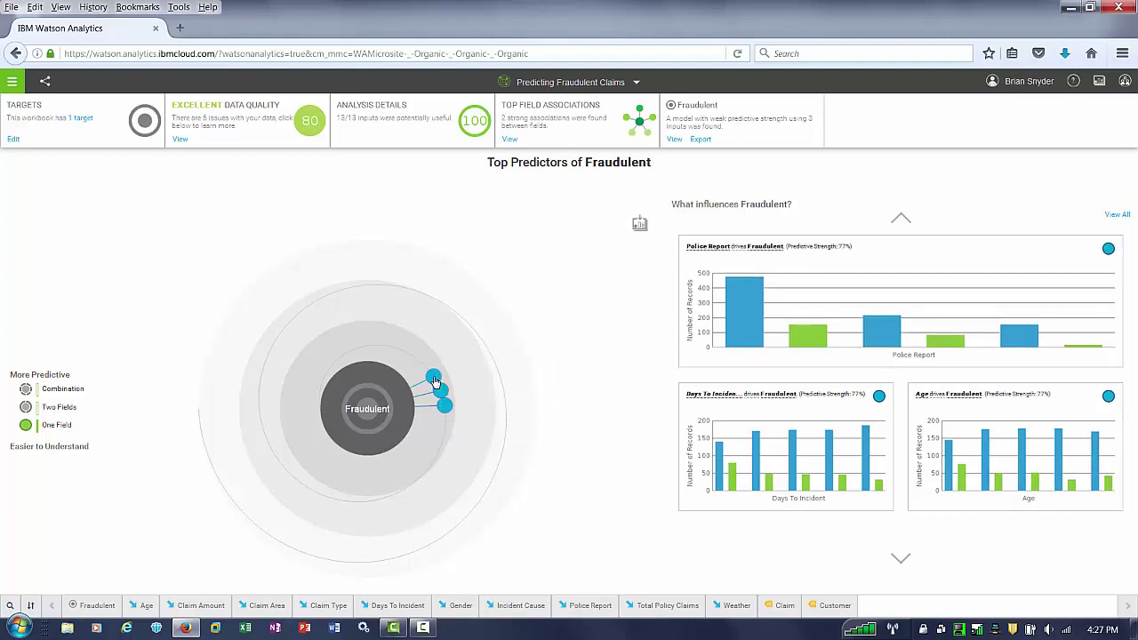
click(1033, 258)
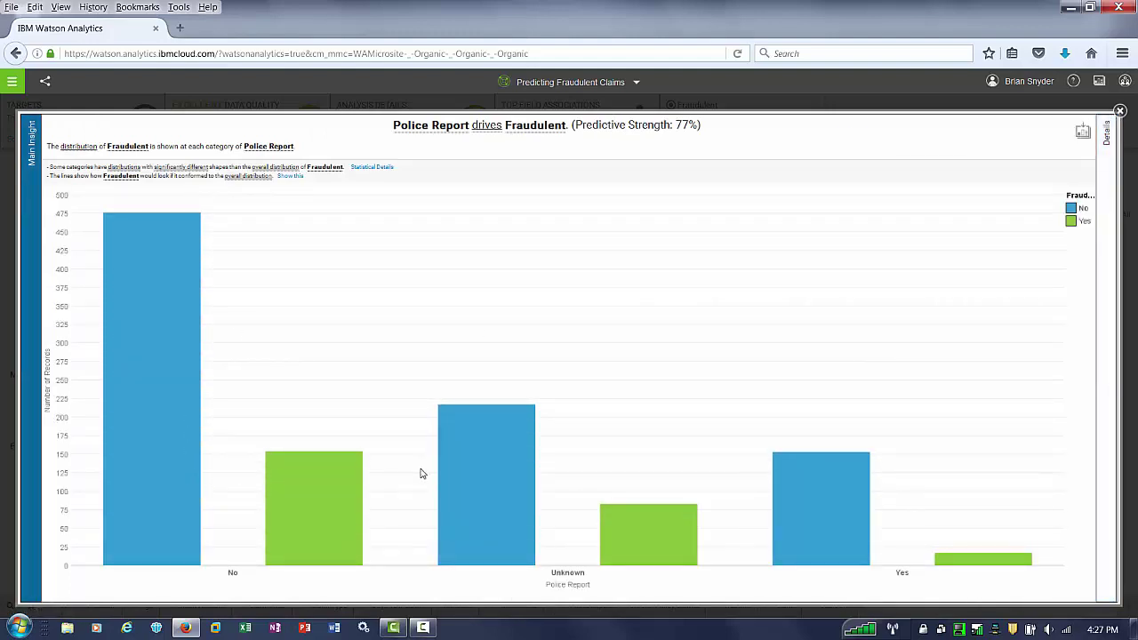
Open the Days To Incident chart, review its chi-square statistical details, then close it.
mouse_move(290, 515)
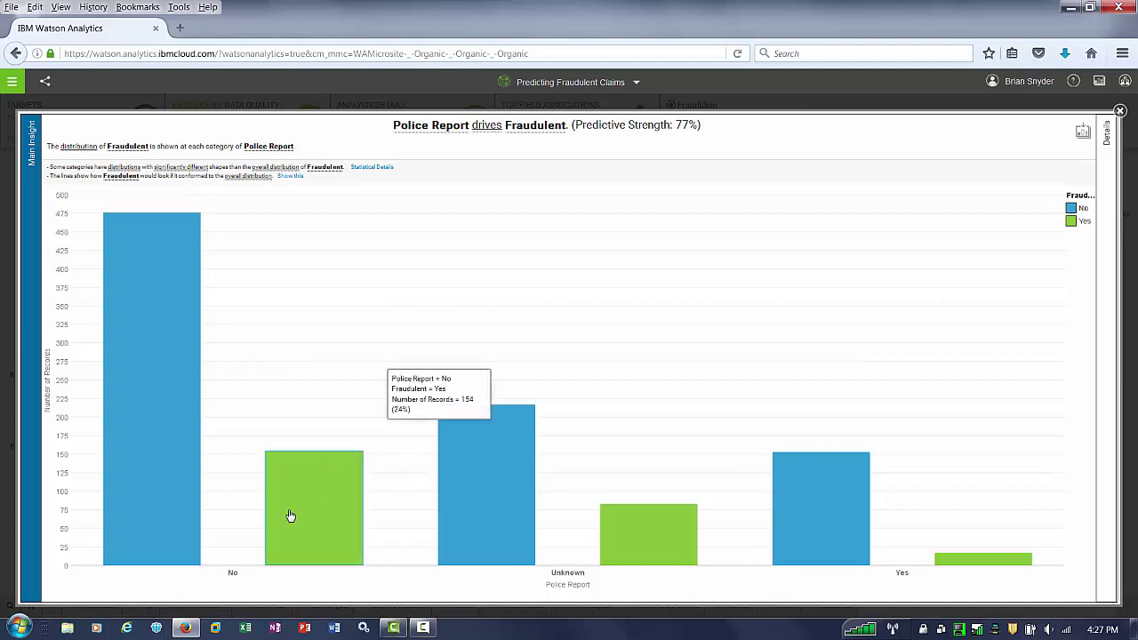
click(1119, 111)
click(826, 432)
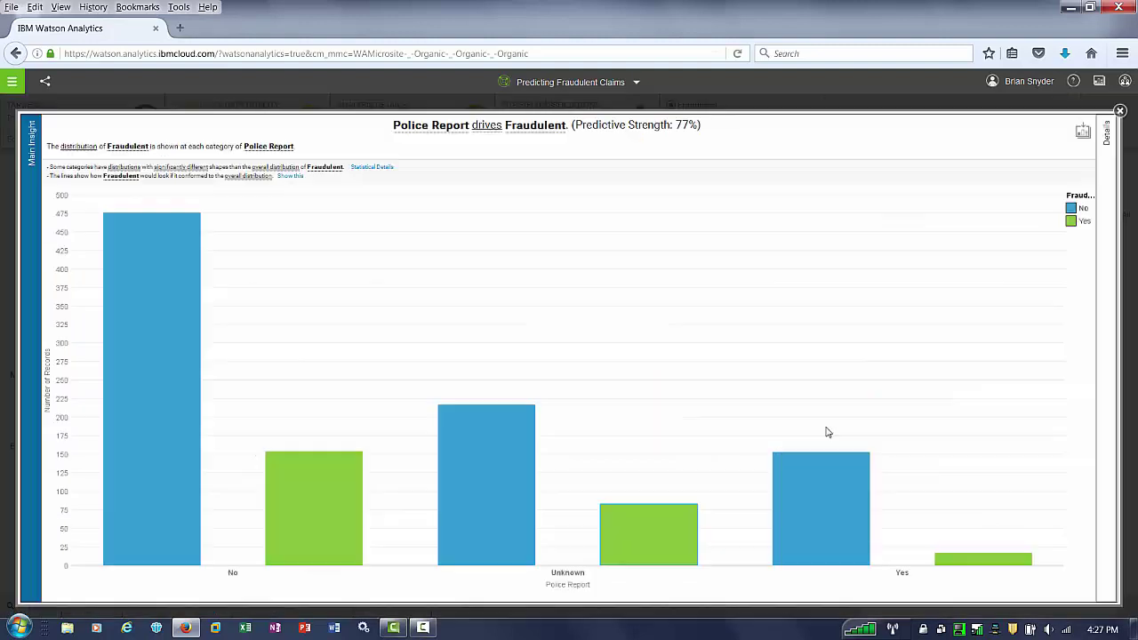
mouse_move(203, 509)
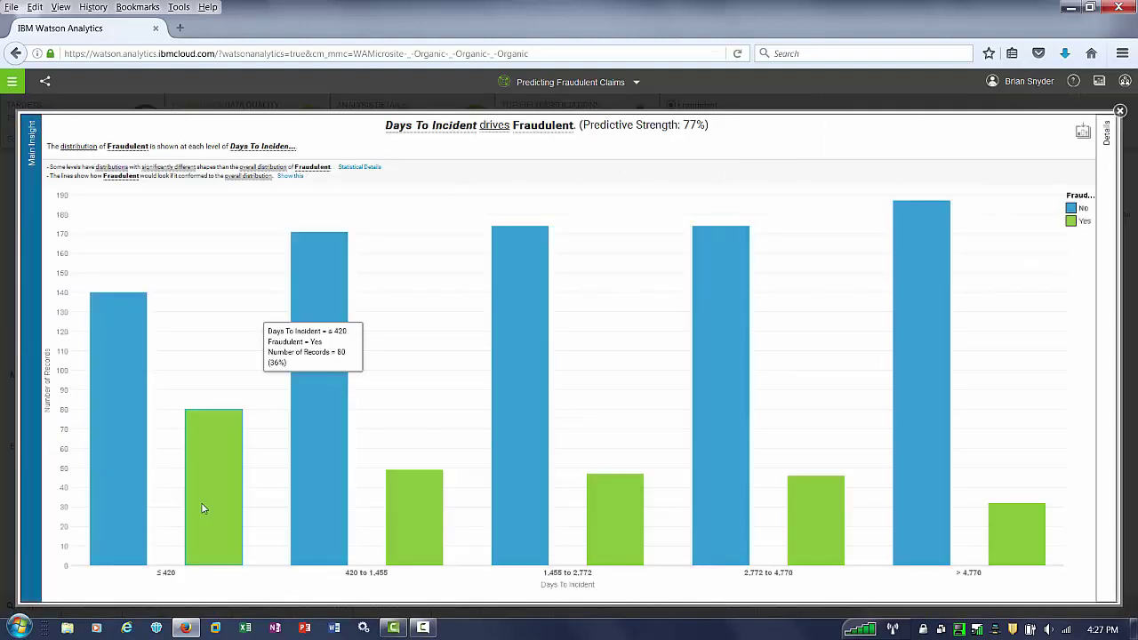
click(369, 169)
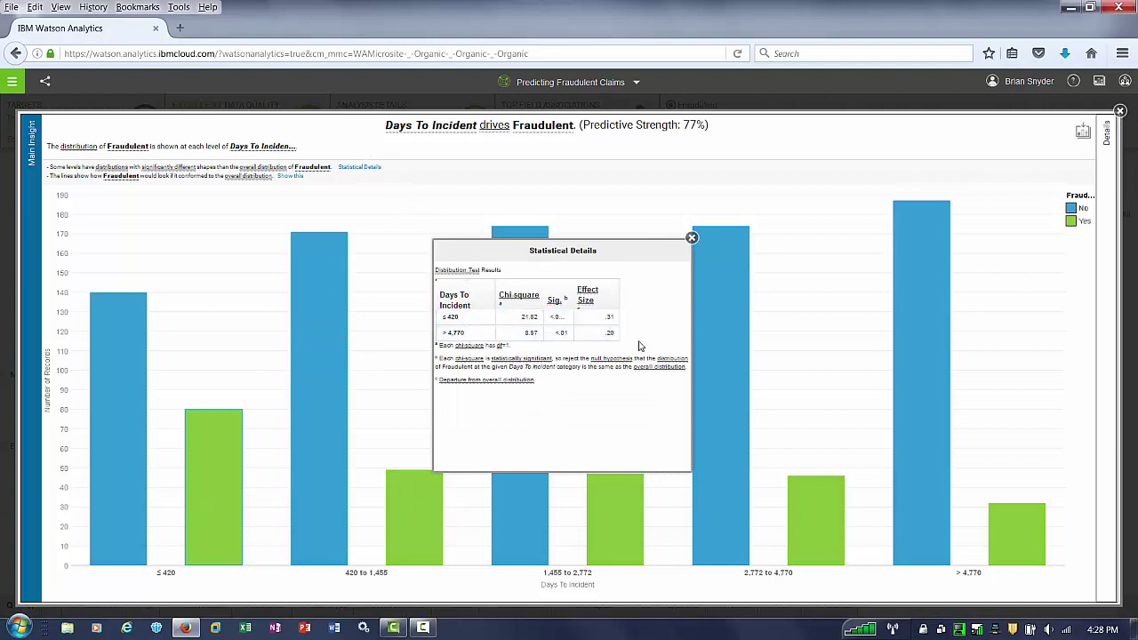
click(691, 238)
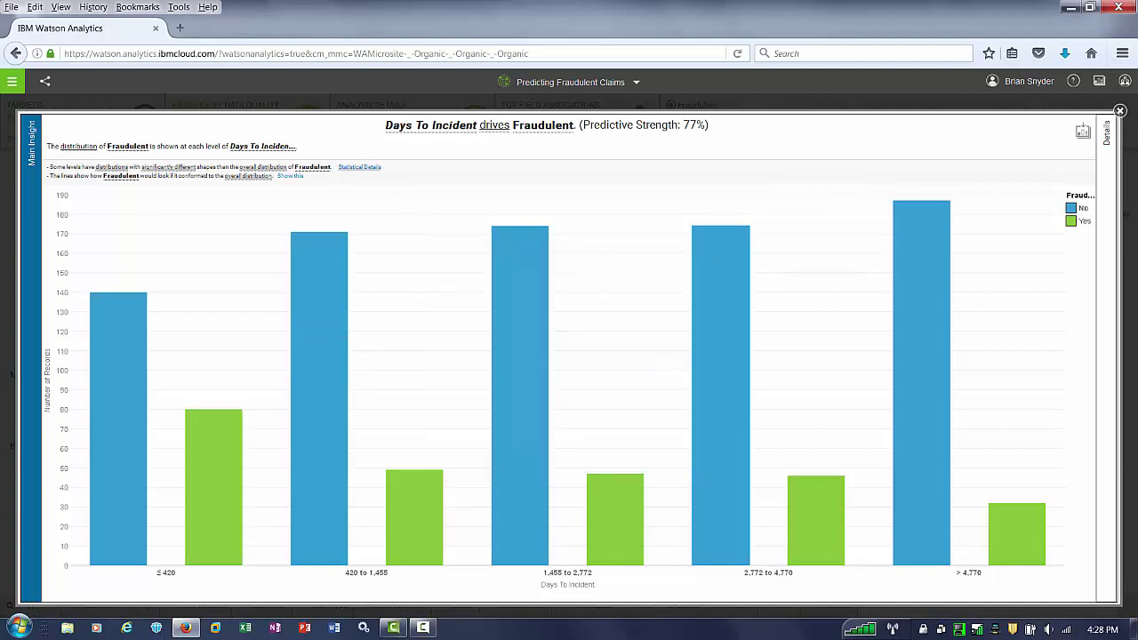
click(1120, 111)
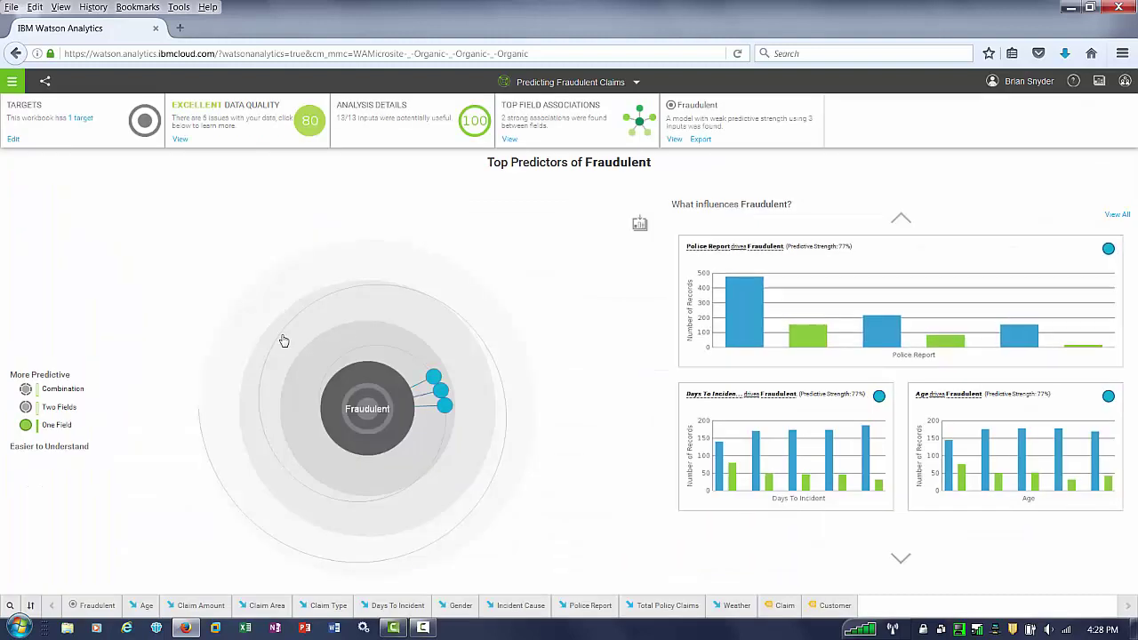
Include two-field predictors, preview the Weather and Total Policy Claims chart, and view all insights.
click(43, 409)
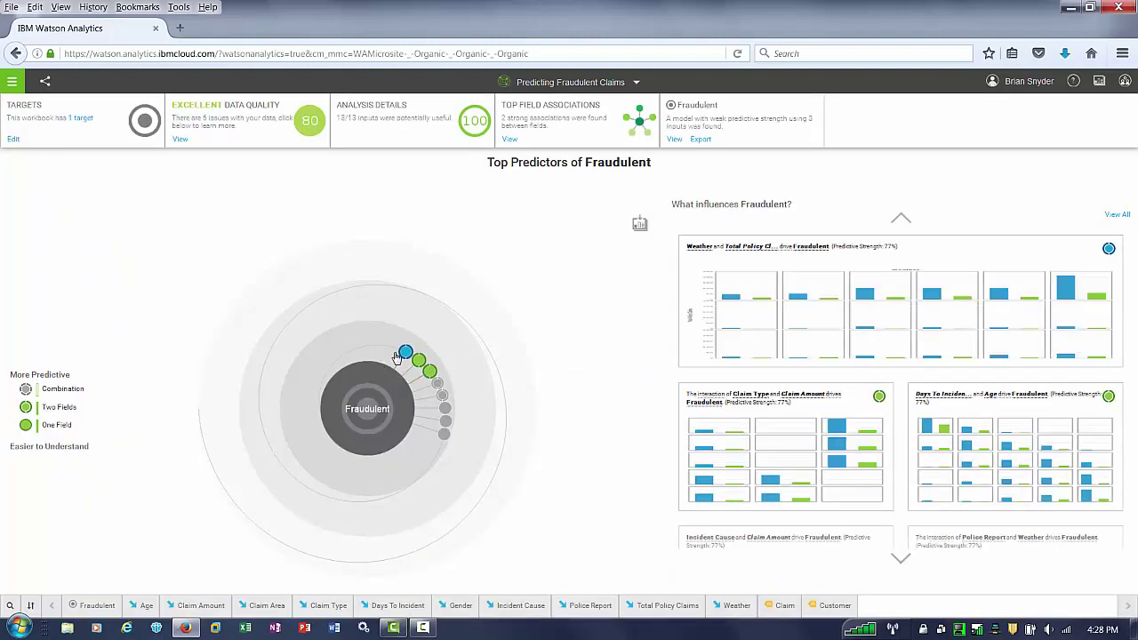
mouse_move(403, 356)
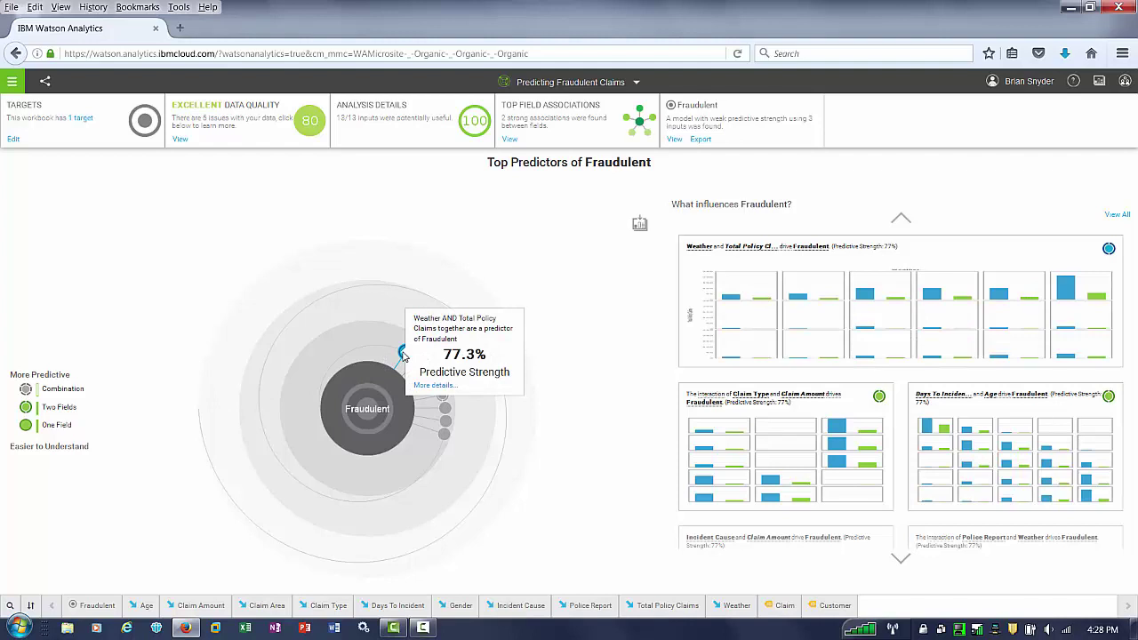
click(797, 272)
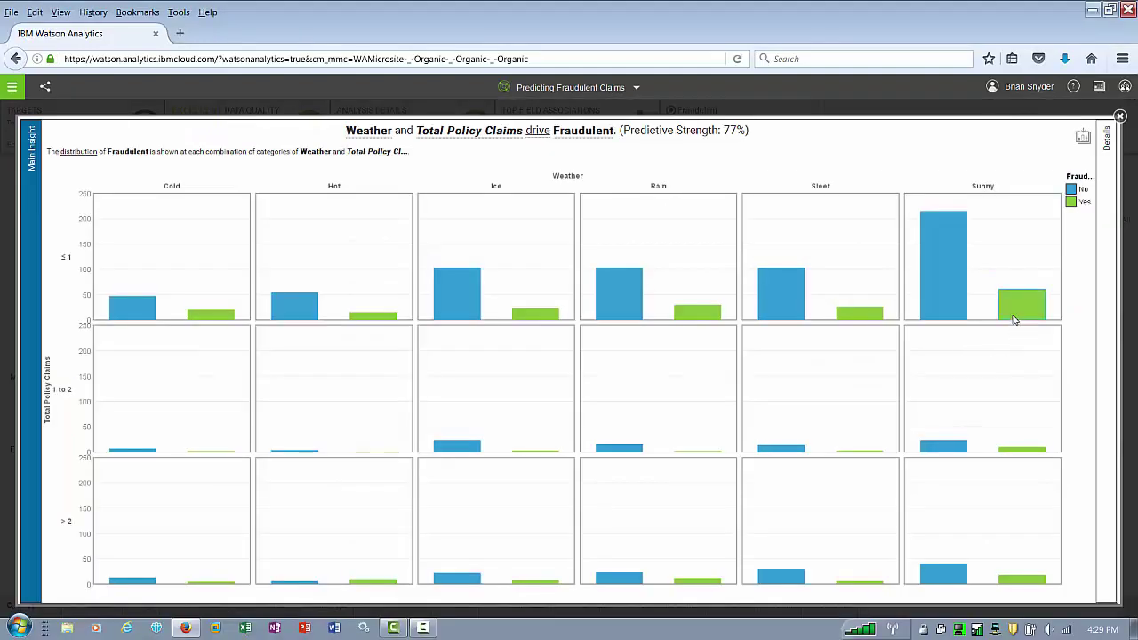
mouse_move(1014, 318)
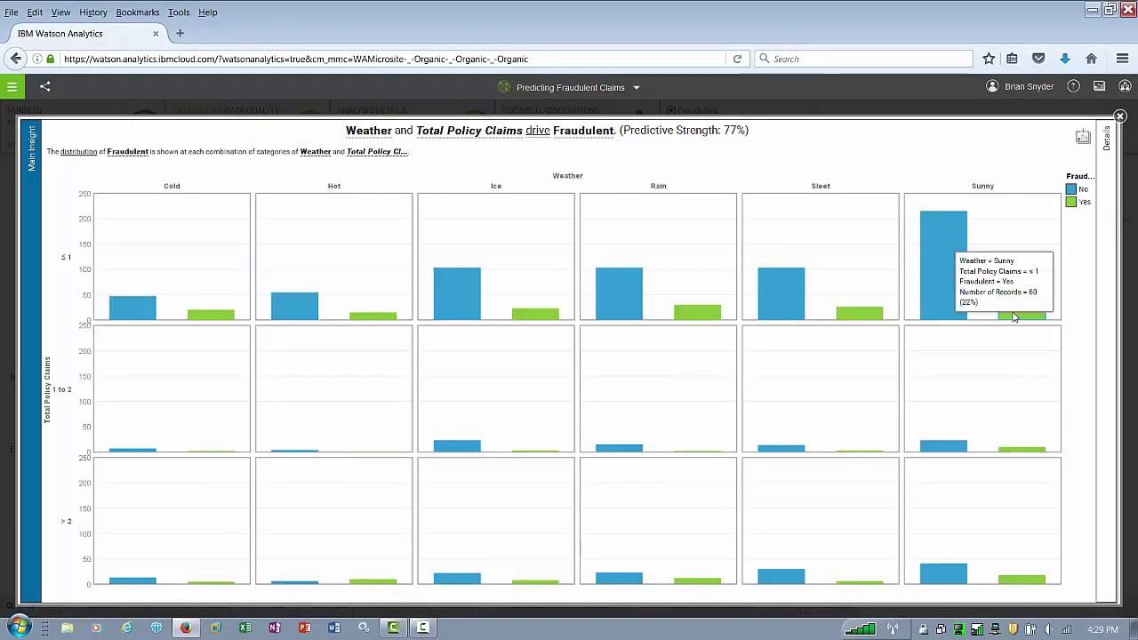
click(1120, 116)
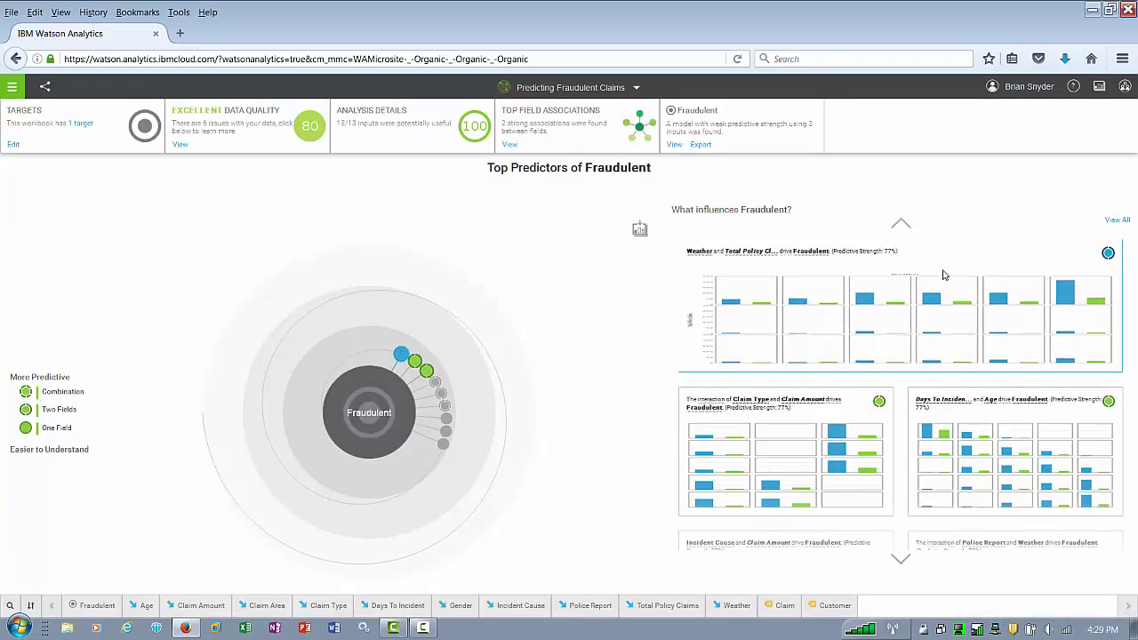
click(1117, 221)
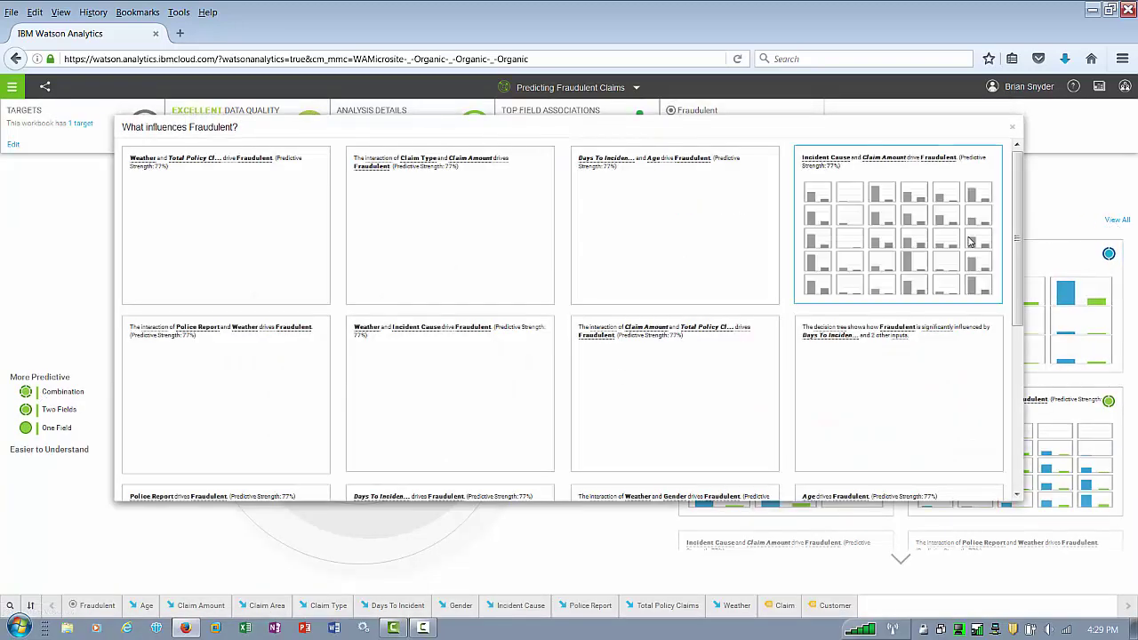
Open the decision tree for Fraudulent = Yes, inspect a leaf path, then show Top Decision Rules.
scroll(900, 306, down, 1)
click(900, 307)
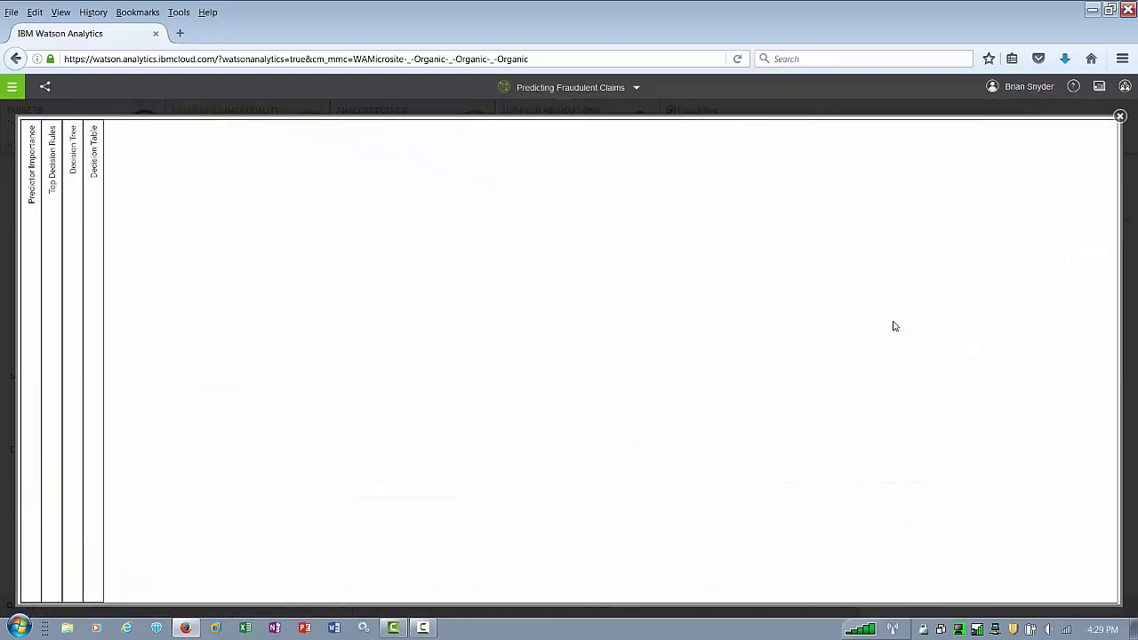
click(442, 152)
click(426, 177)
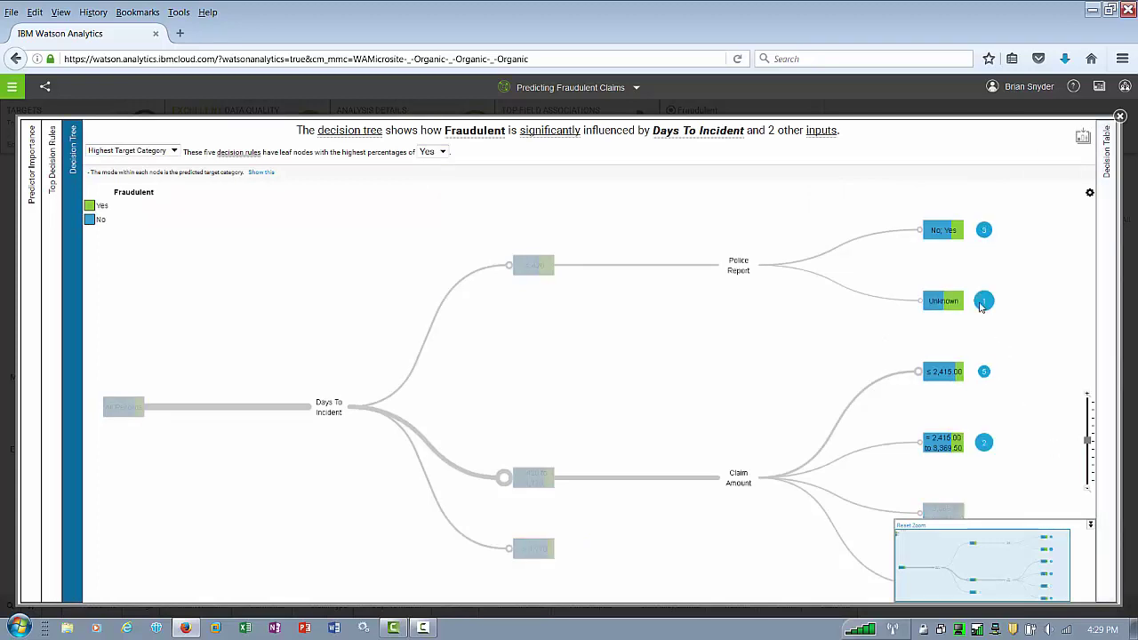
click(990, 308)
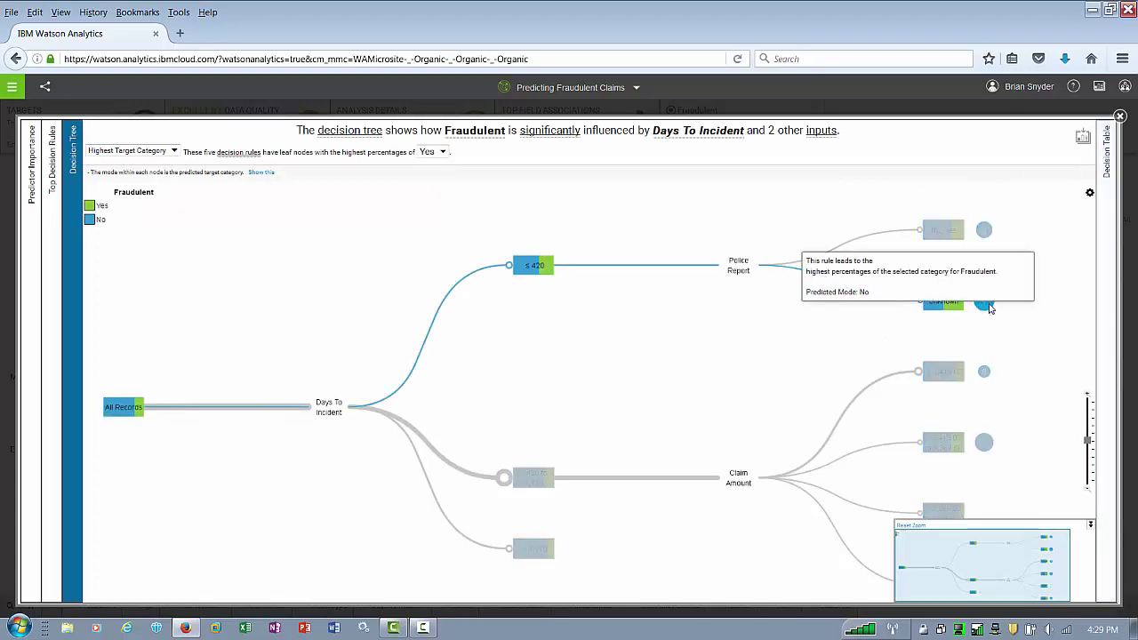
click(361, 394)
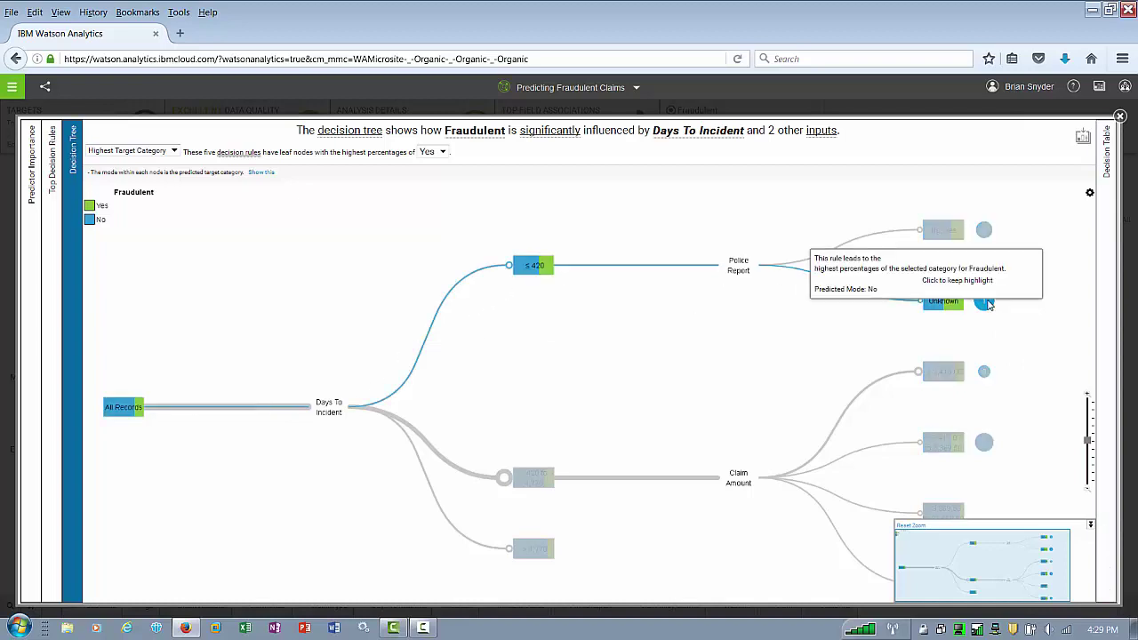
click(51, 247)
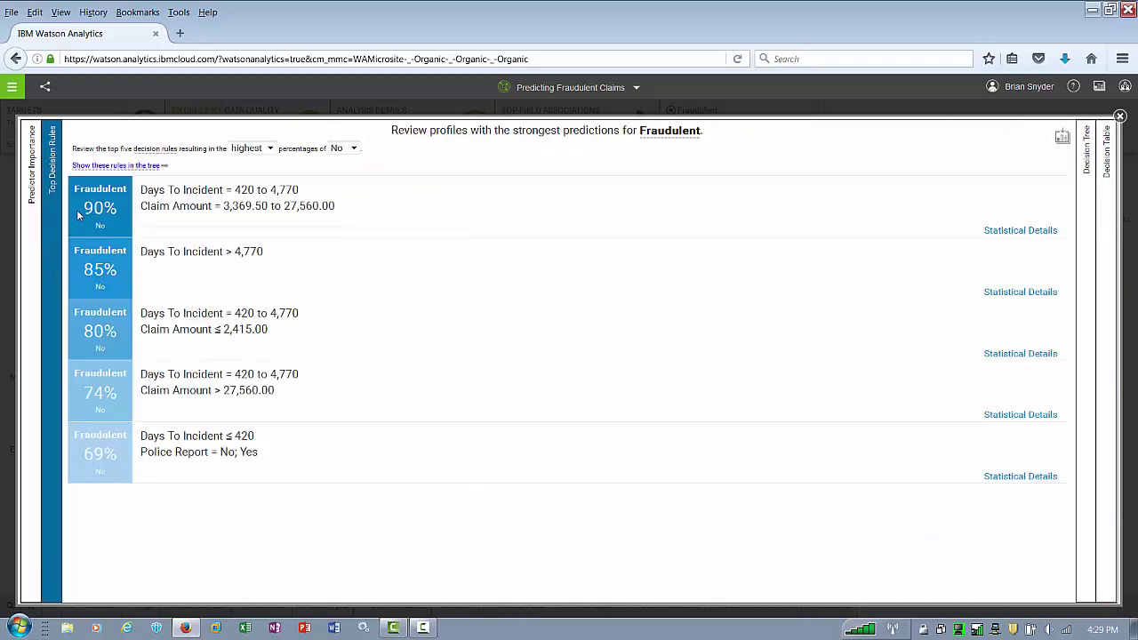
Show the top decision rules for Fraudulent = Yes, then close the collection, rules and What influences panels.
click(334, 148)
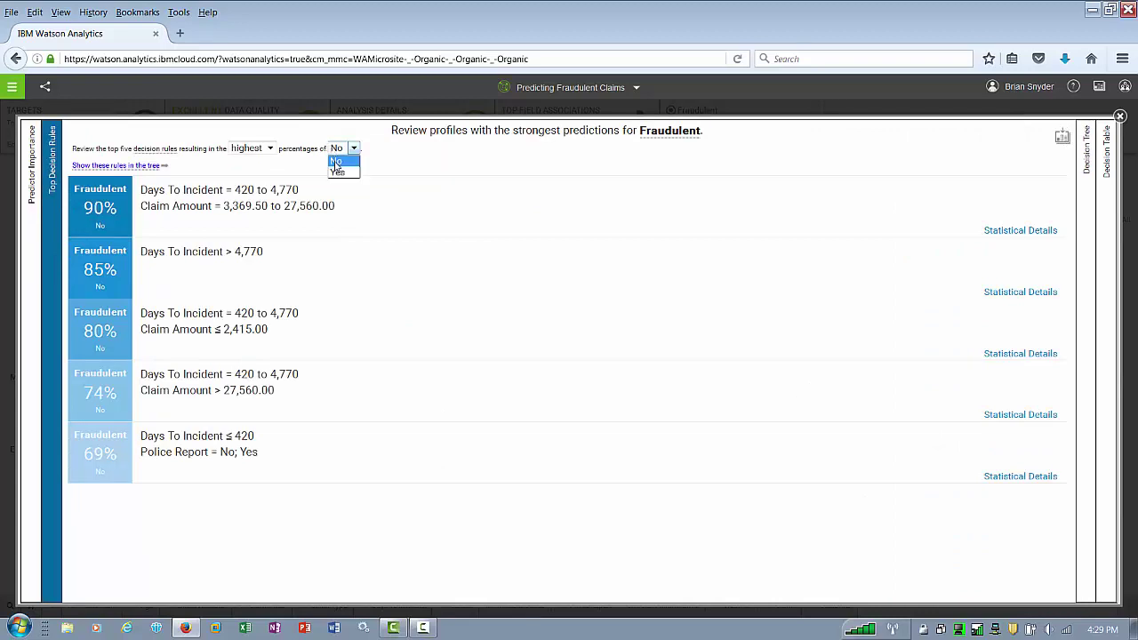
click(338, 171)
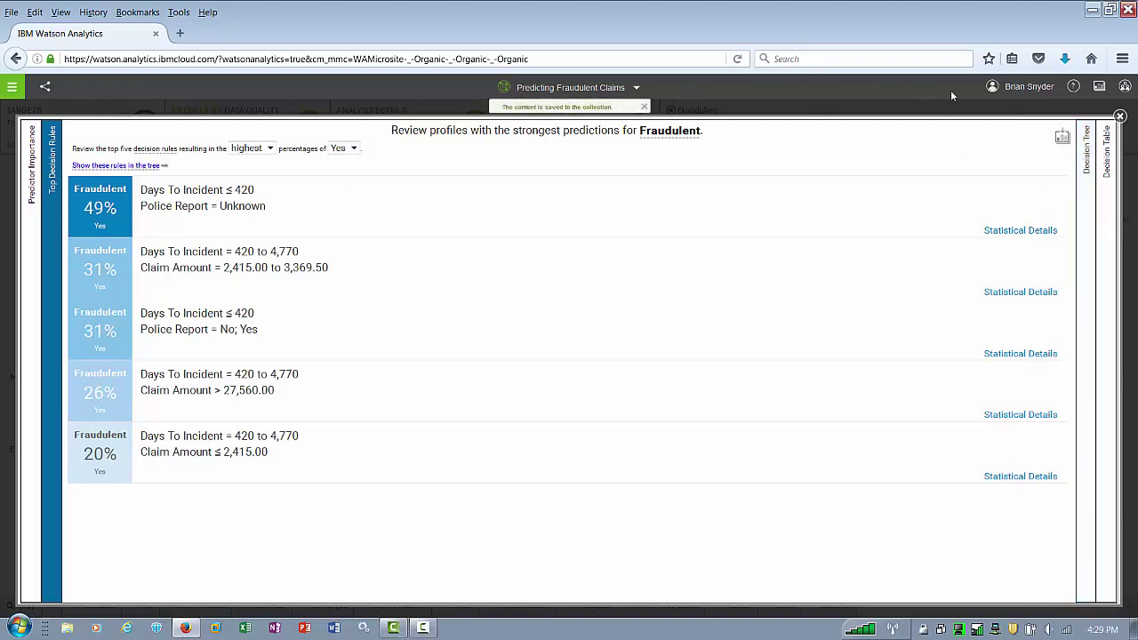
click(1098, 87)
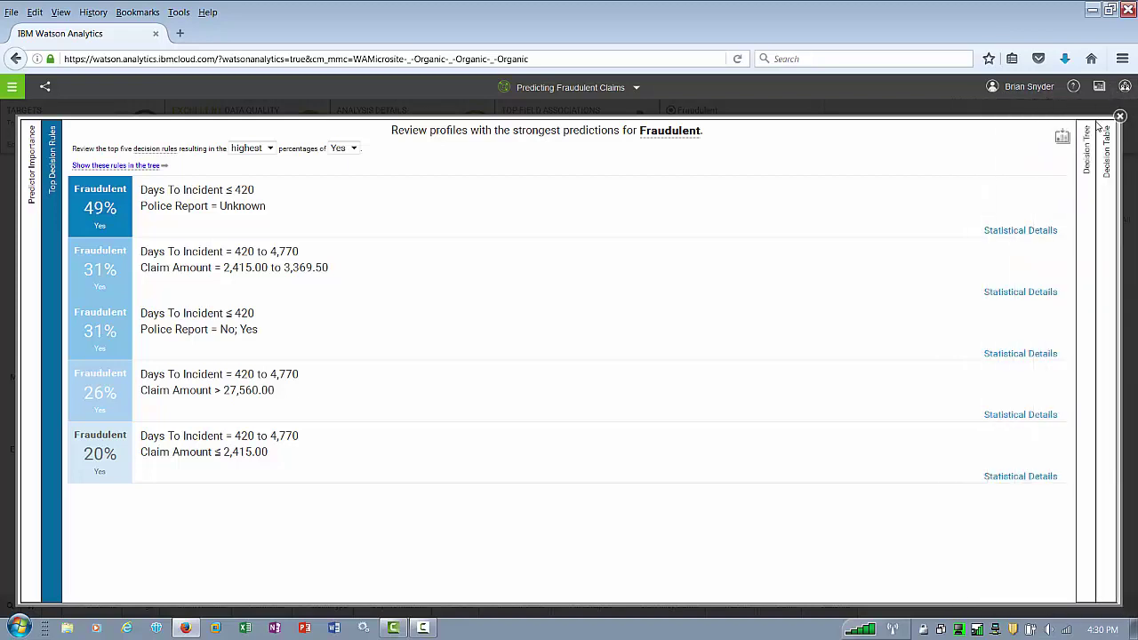
click(1120, 118)
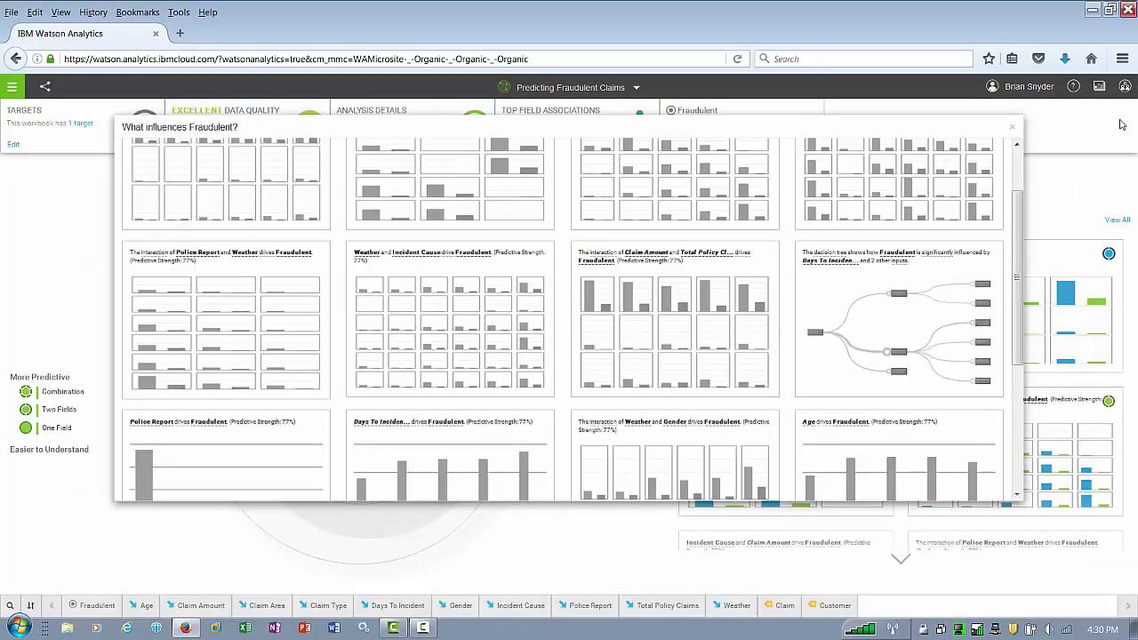
click(1013, 127)
click(637, 88)
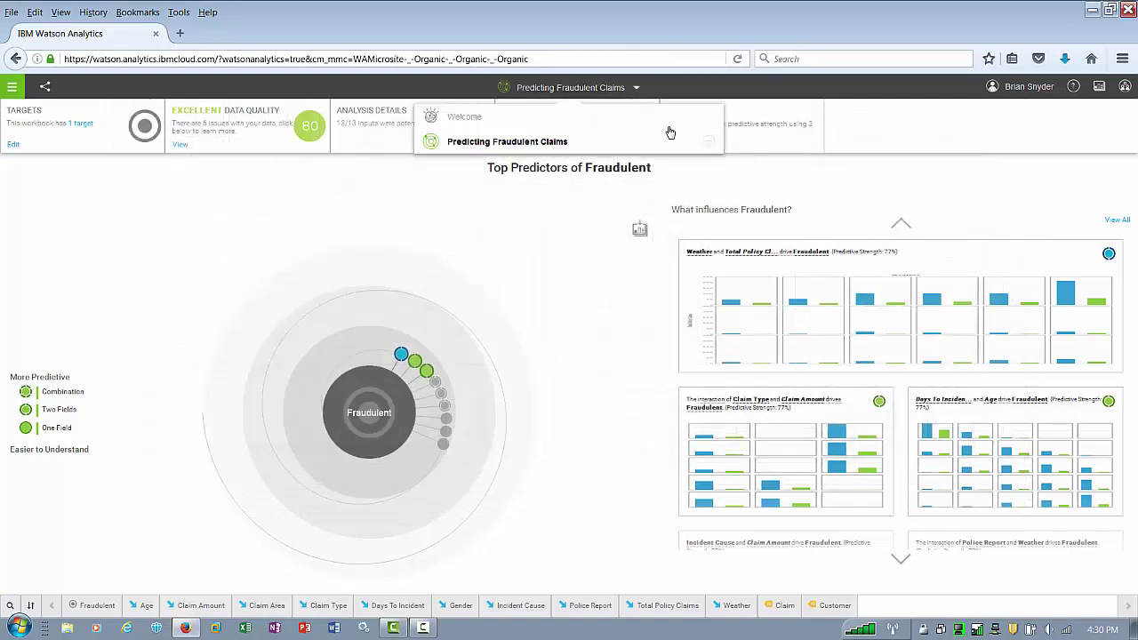
Move the Predicting Fraudulent Claims prediction from Personal into Shared › Claim Fraud and open that folder.
click(709, 142)
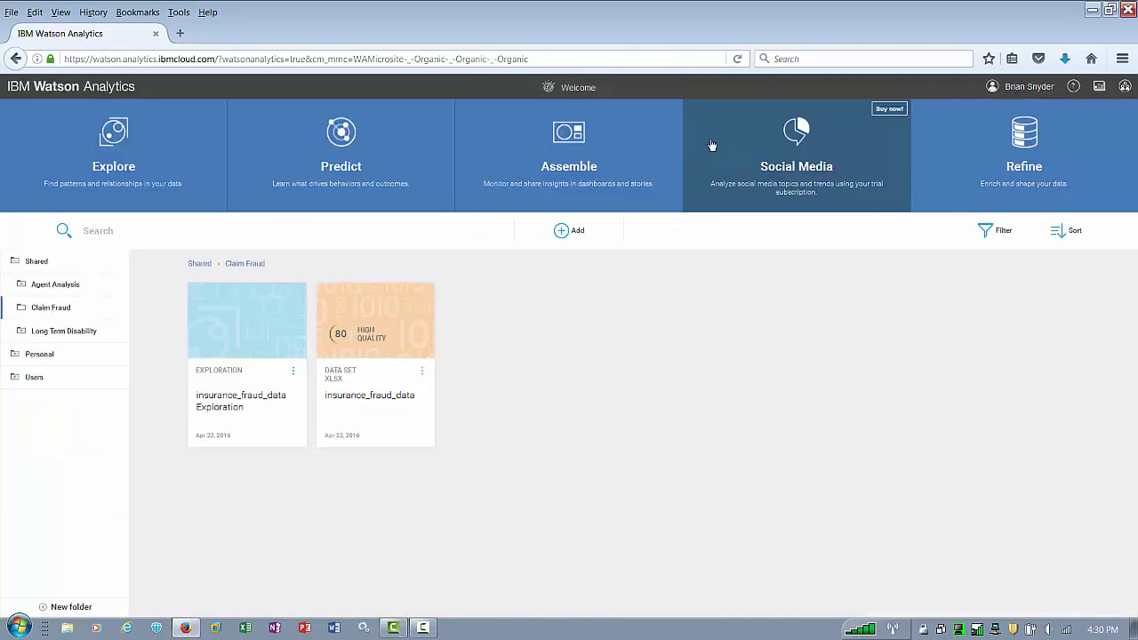
click(25, 361)
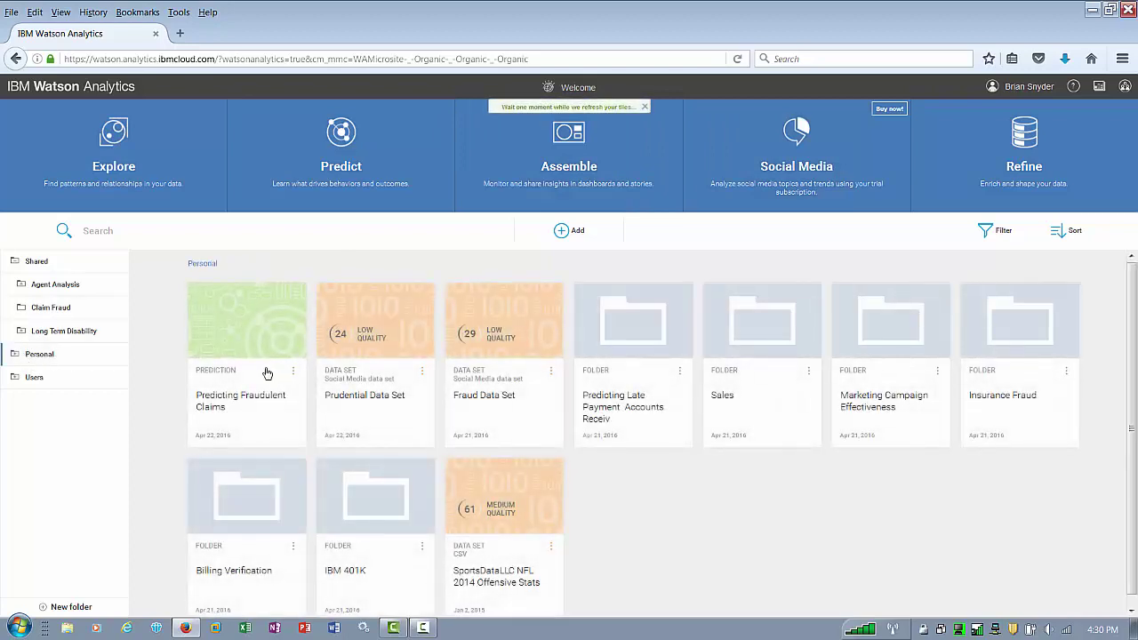
click(295, 372)
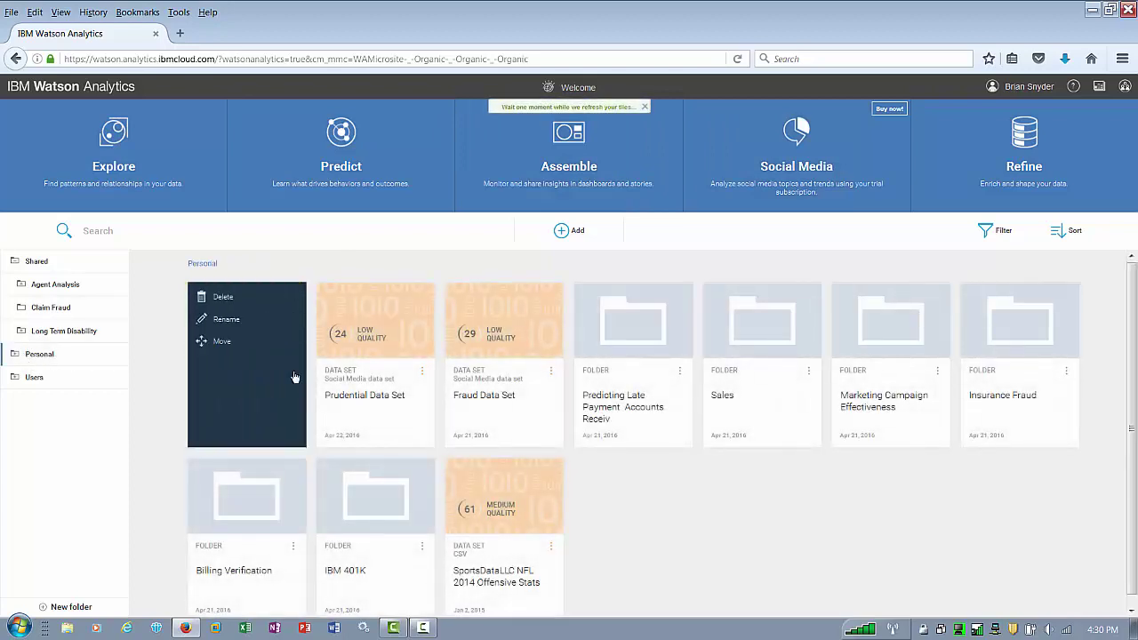
click(221, 343)
click(459, 324)
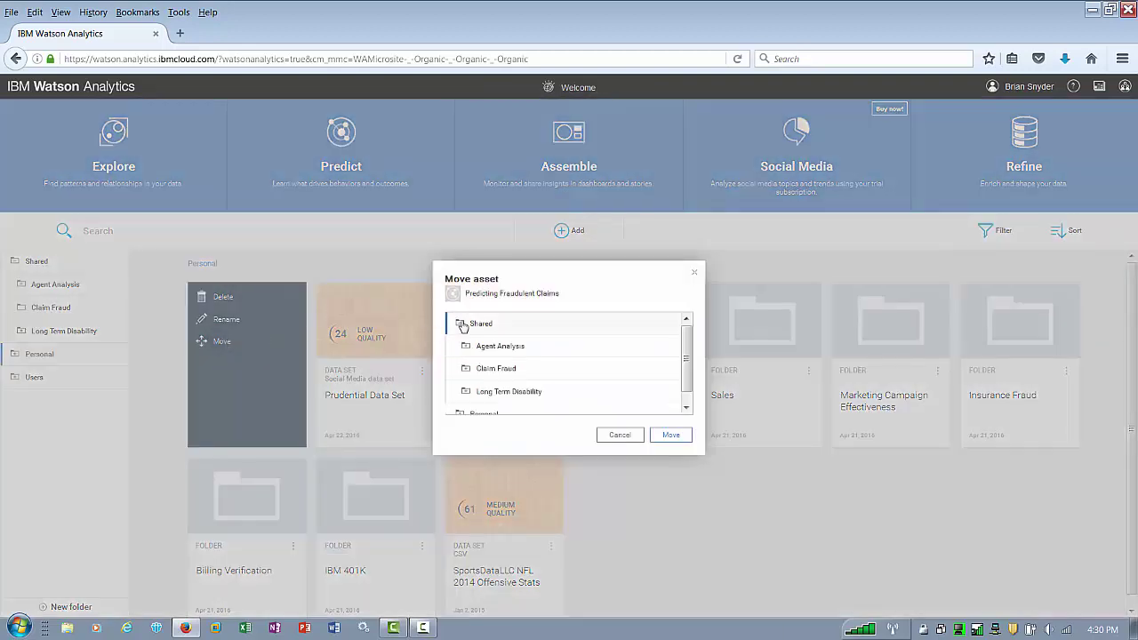
click(493, 369)
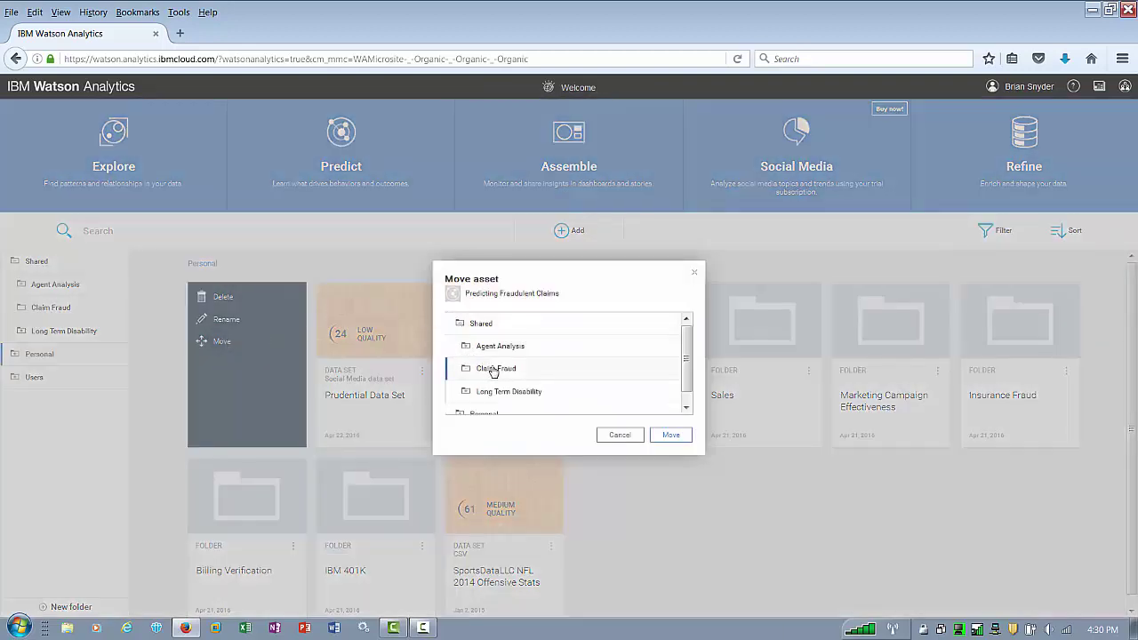
click(668, 436)
click(688, 391)
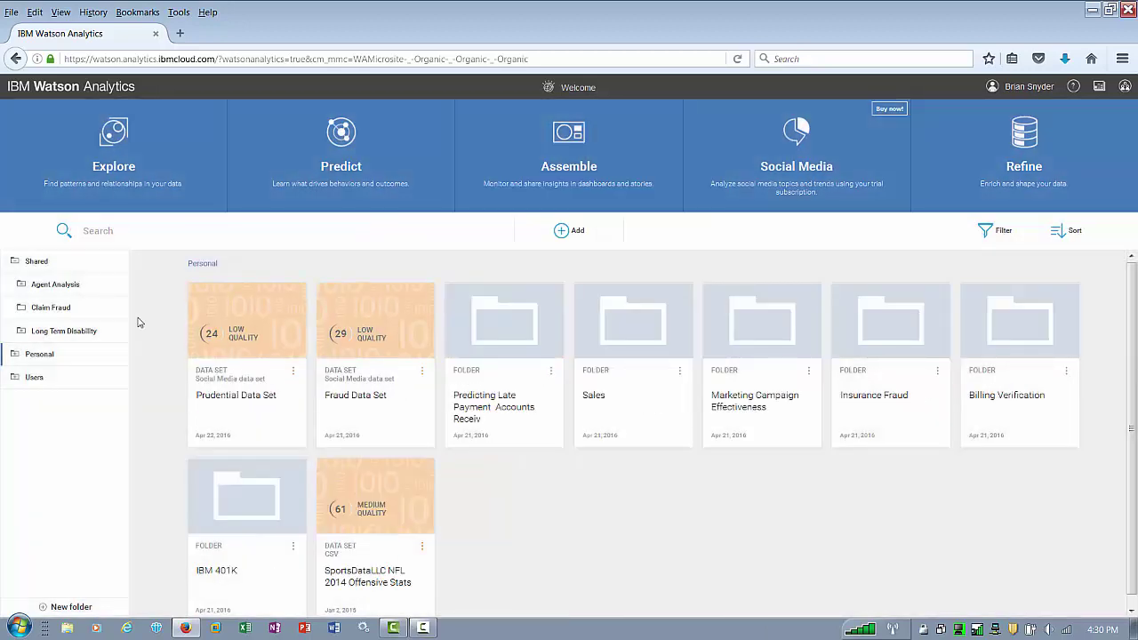
click(69, 306)
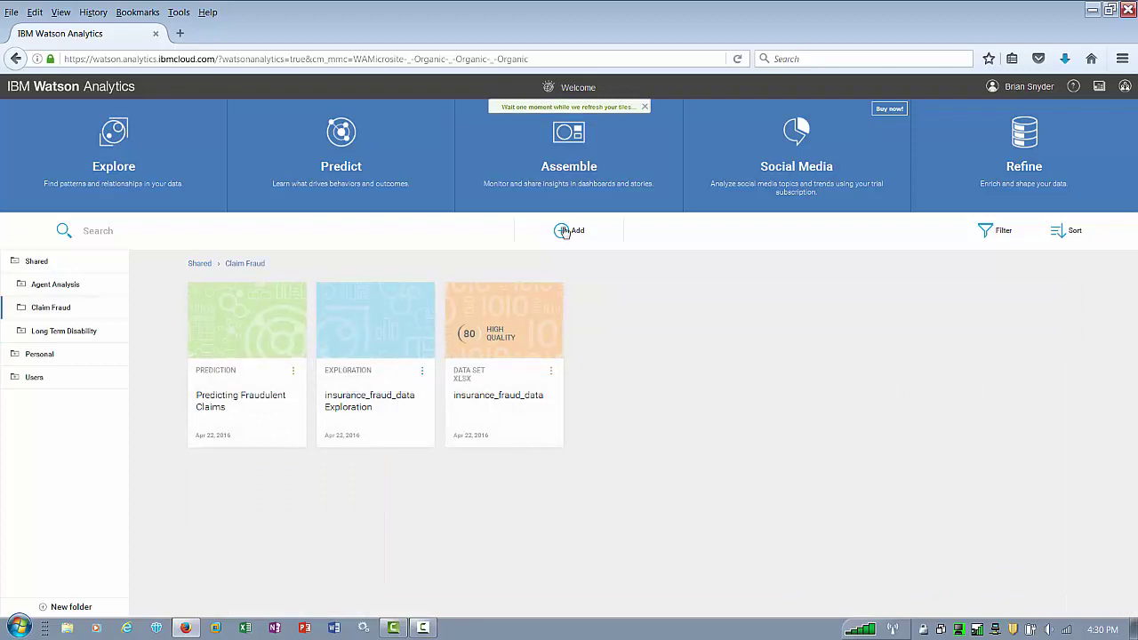
Create a social media project named 'Insurance Company' with the topic Fraud.
click(696, 172)
text(Insura)
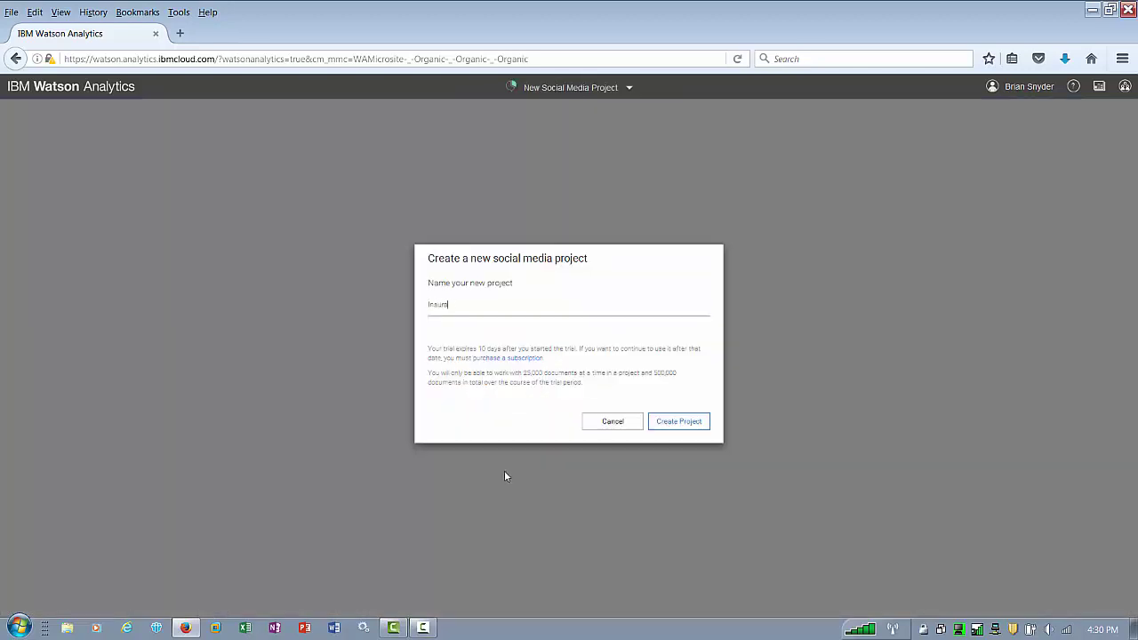
text(nce Company)
click(673, 428)
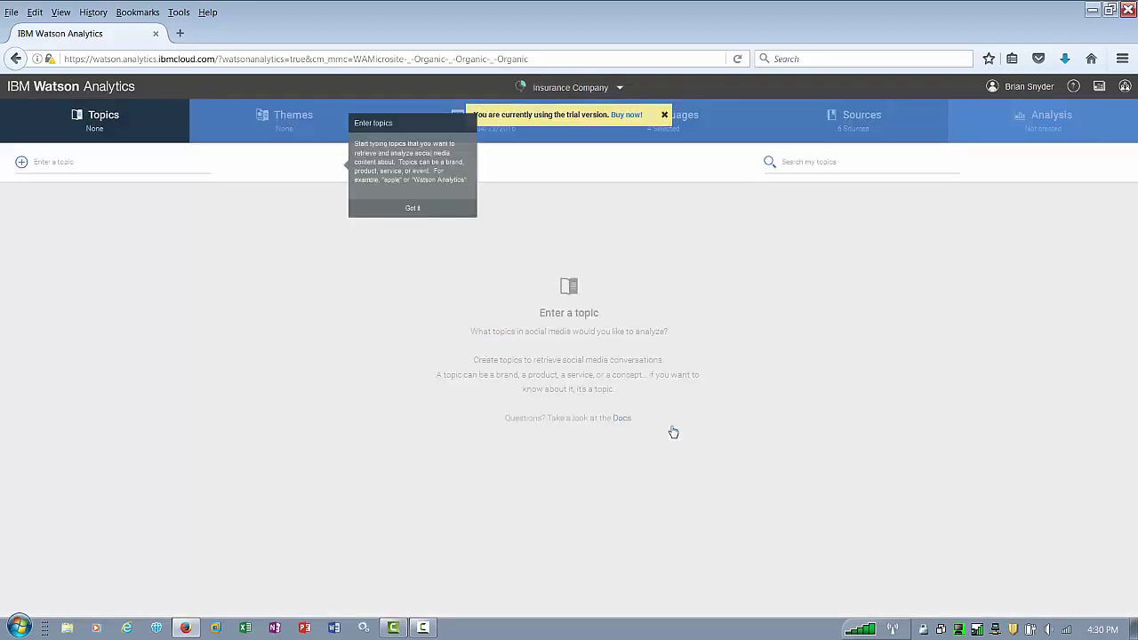
text(Fraud)
click(20, 165)
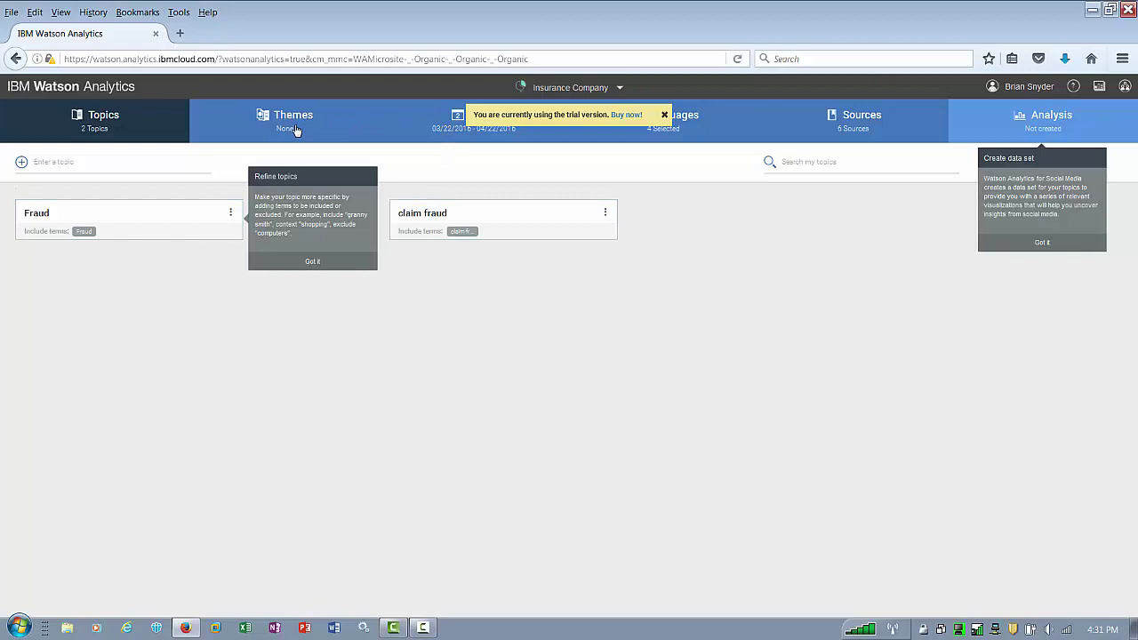
Review the themes and date range, then exclude French, German and Spanish posts from the languages.
click(296, 130)
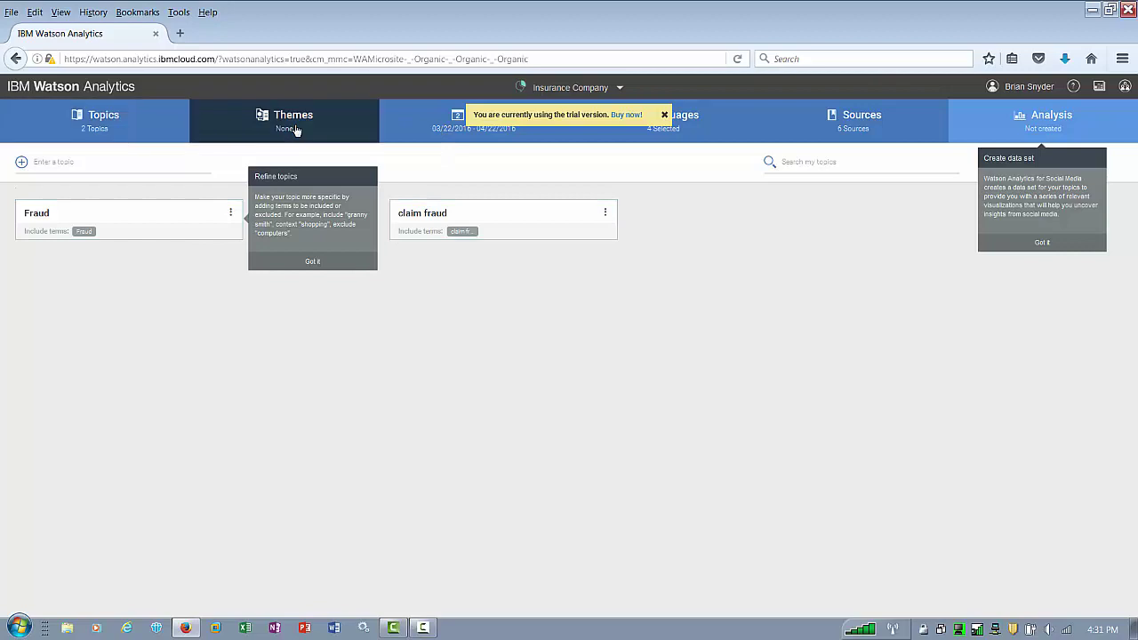
click(455, 127)
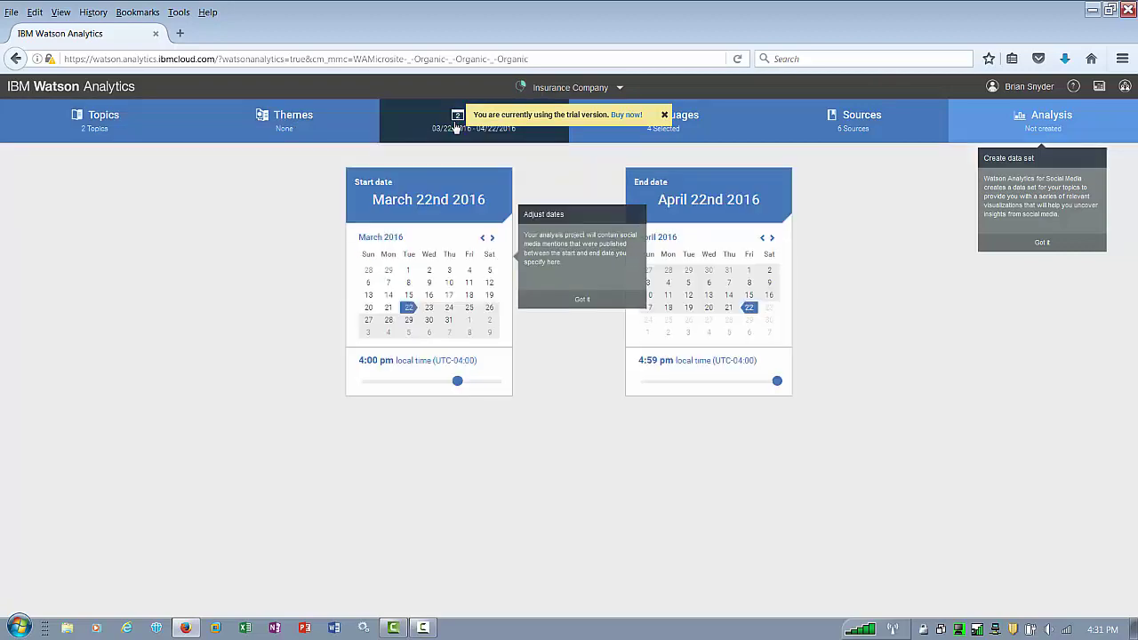
click(664, 115)
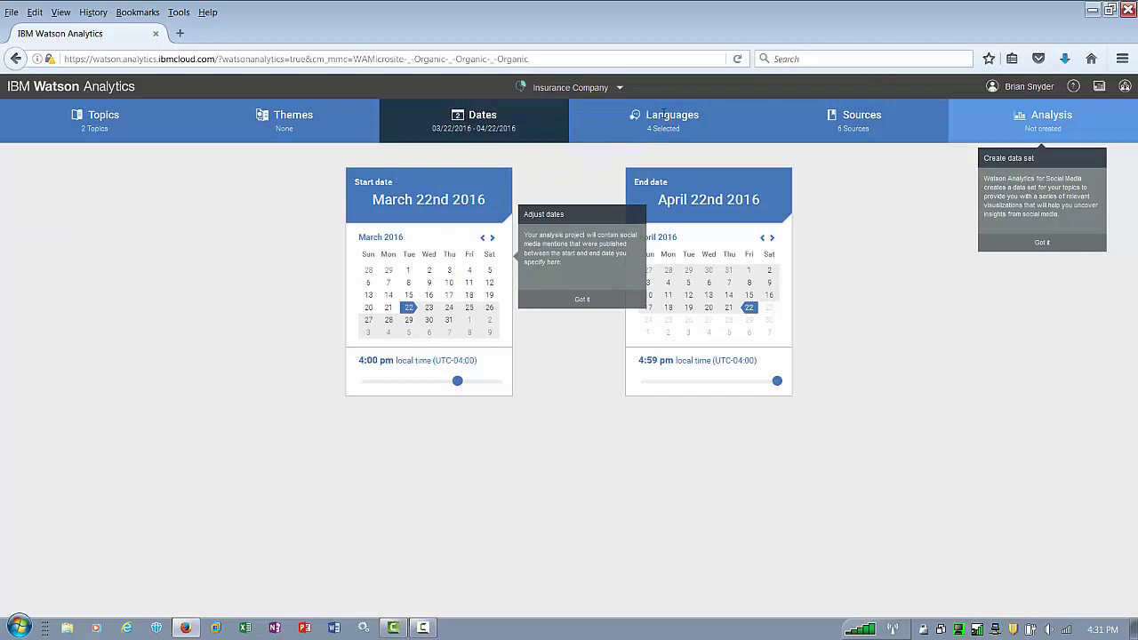
click(665, 123)
click(540, 241)
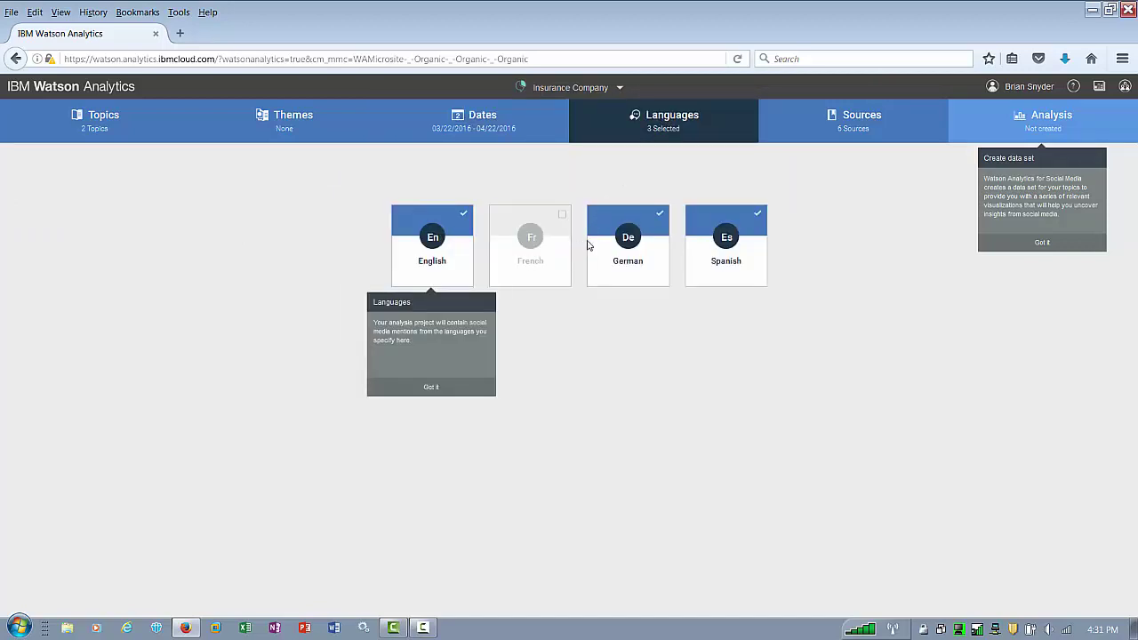
click(614, 244)
click(715, 236)
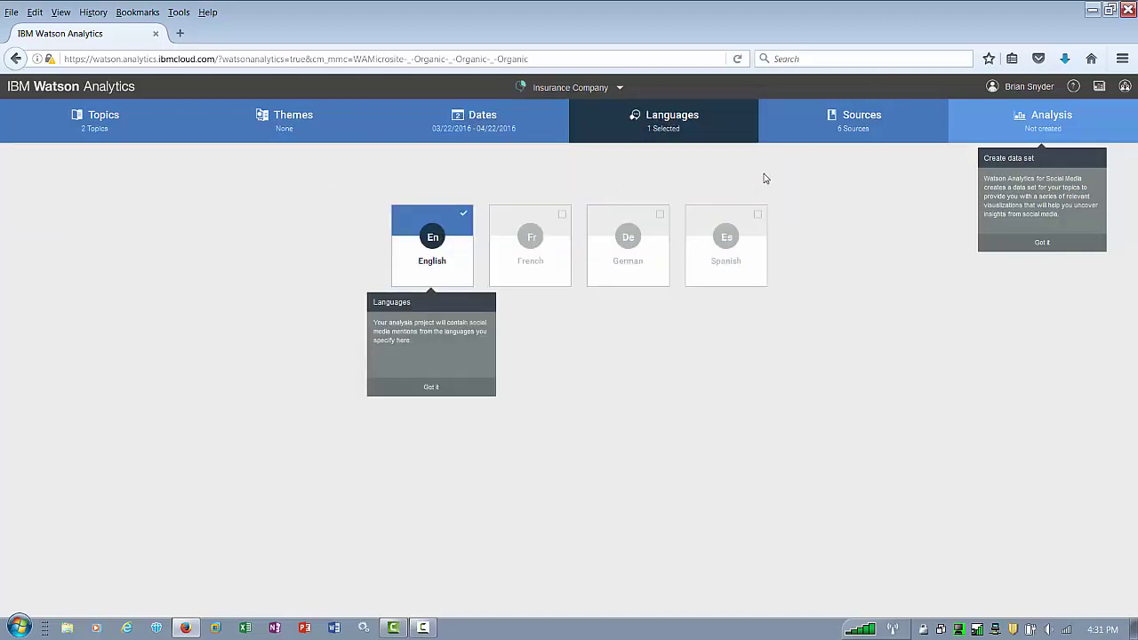
Review the project's sources and analysis steps, then return to the Welcome page.
click(824, 137)
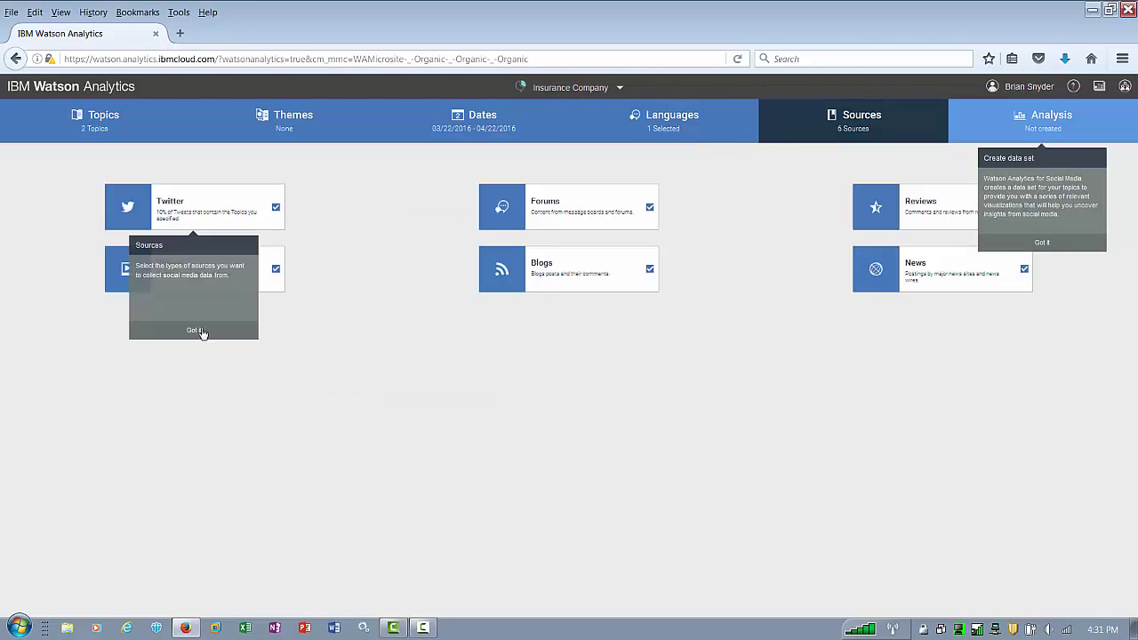
click(202, 331)
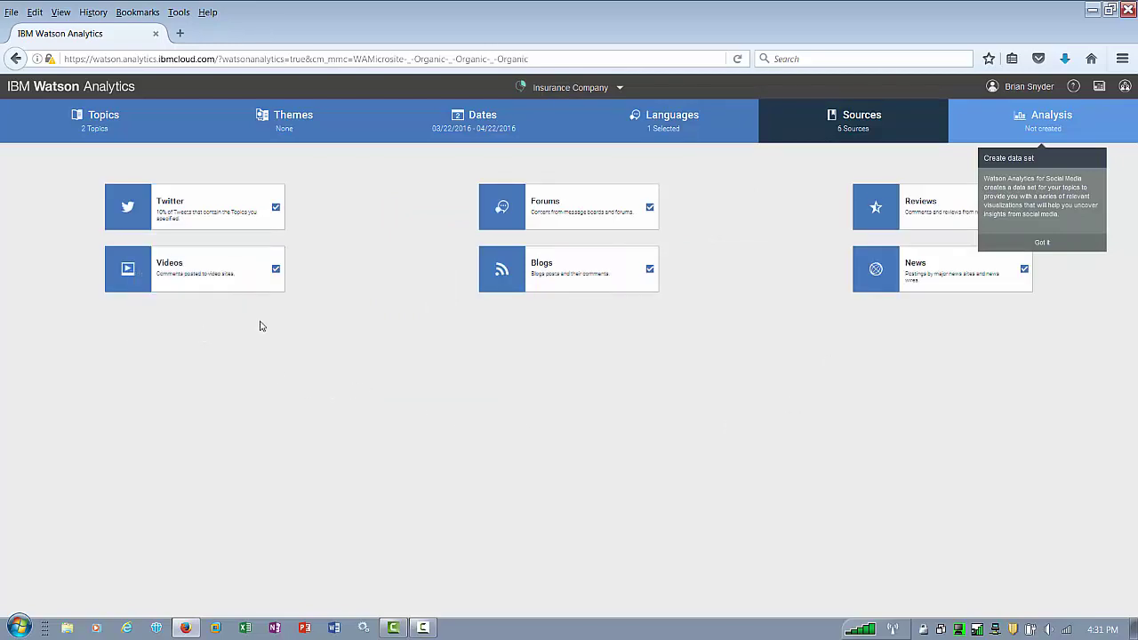
click(1042, 242)
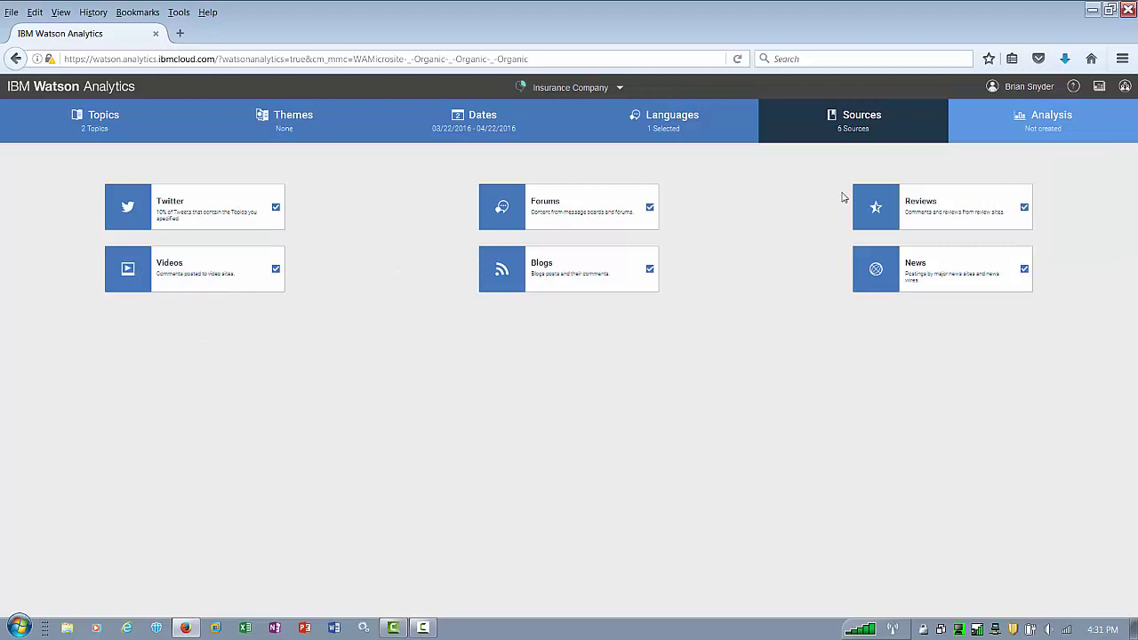
click(1042, 129)
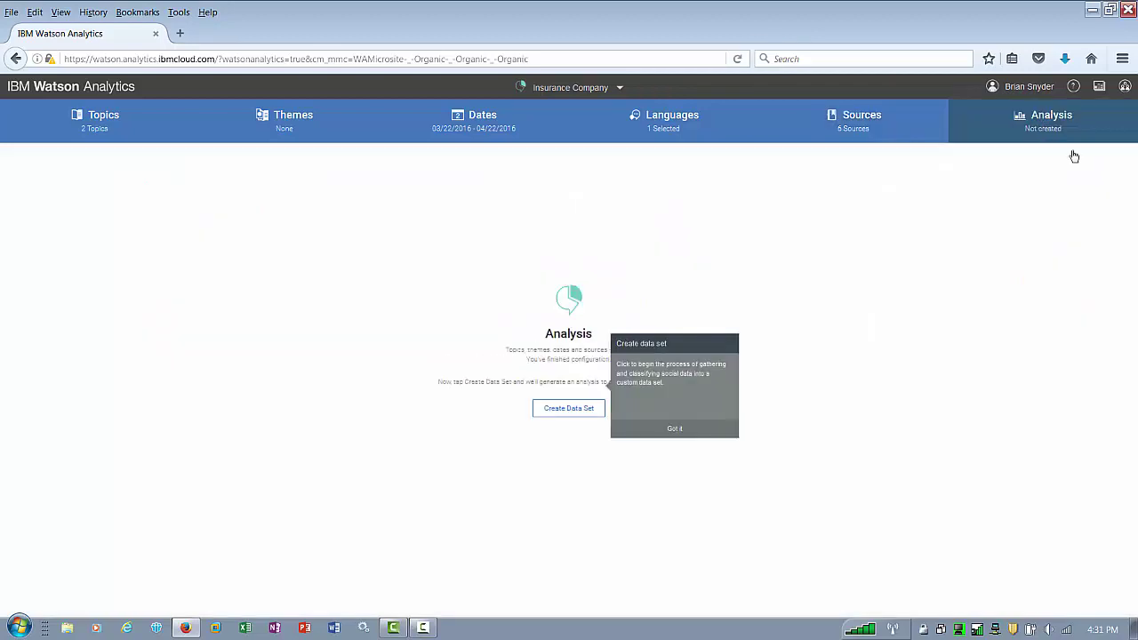
click(681, 455)
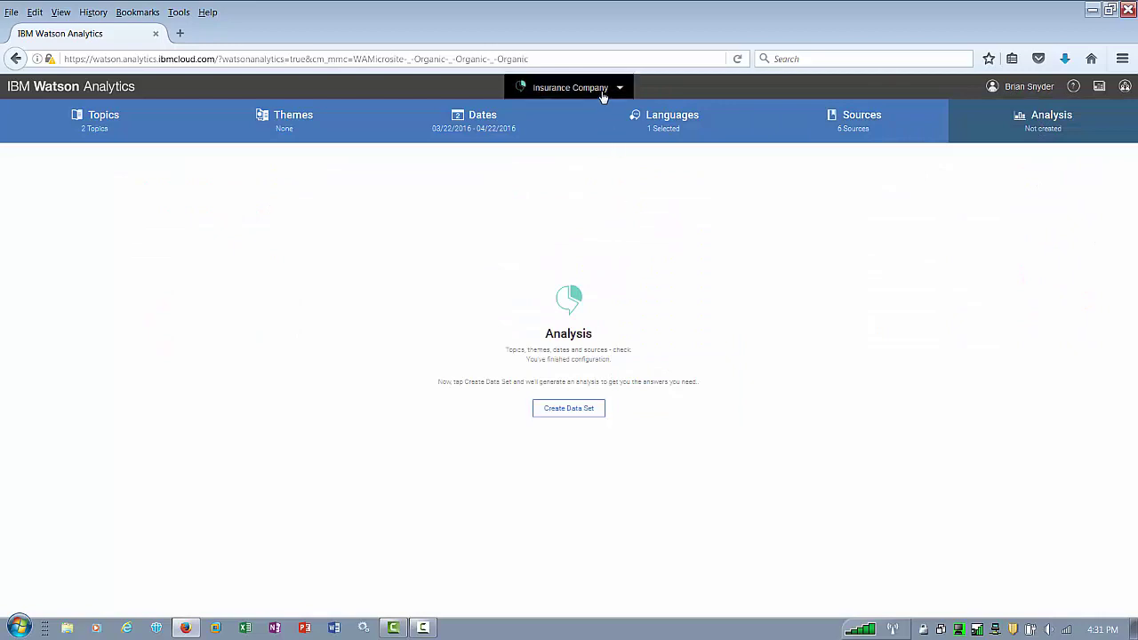
click(574, 87)
click(463, 121)
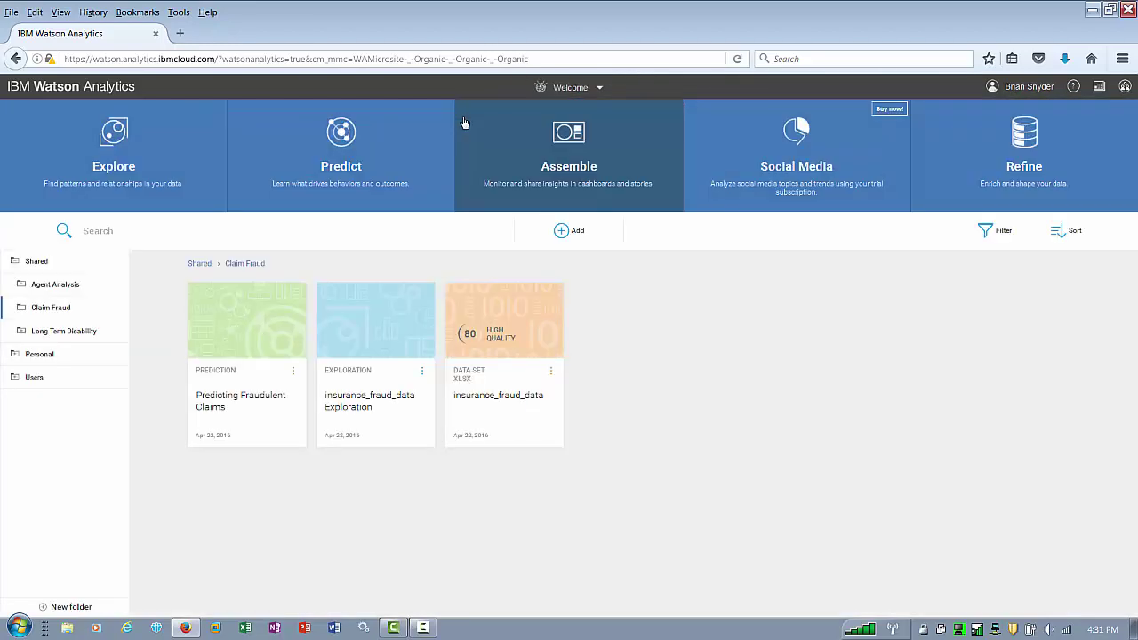
Open the #AVEENO #NUETROGENA exploration from Personal › Marketing Campaign Effectiveness and browse its data columns.
click(17, 358)
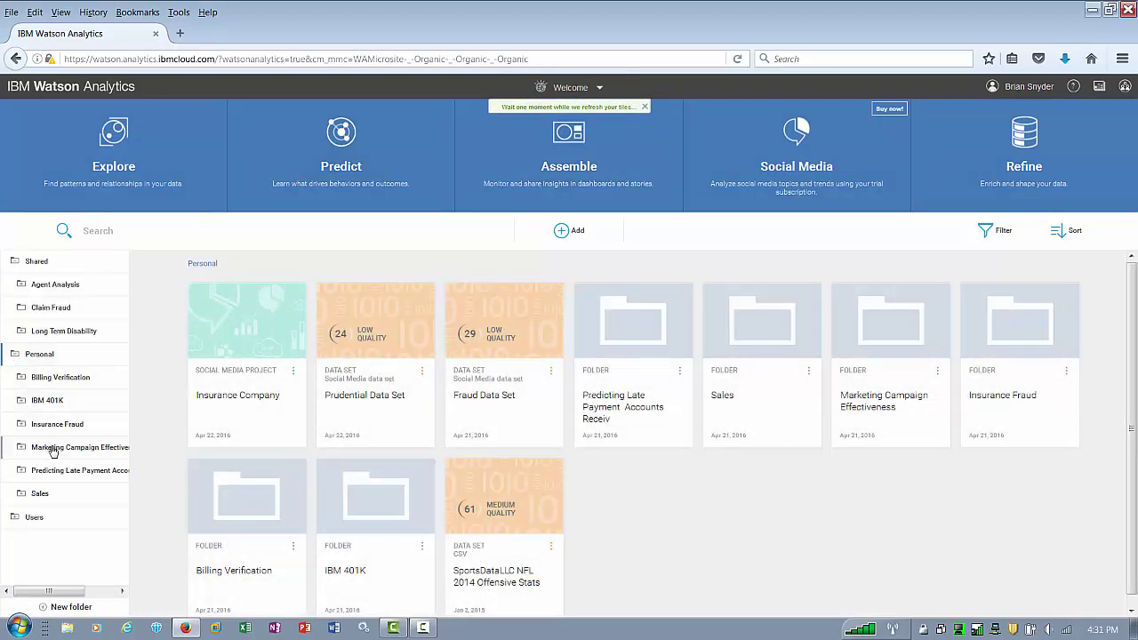
click(52, 451)
click(376, 330)
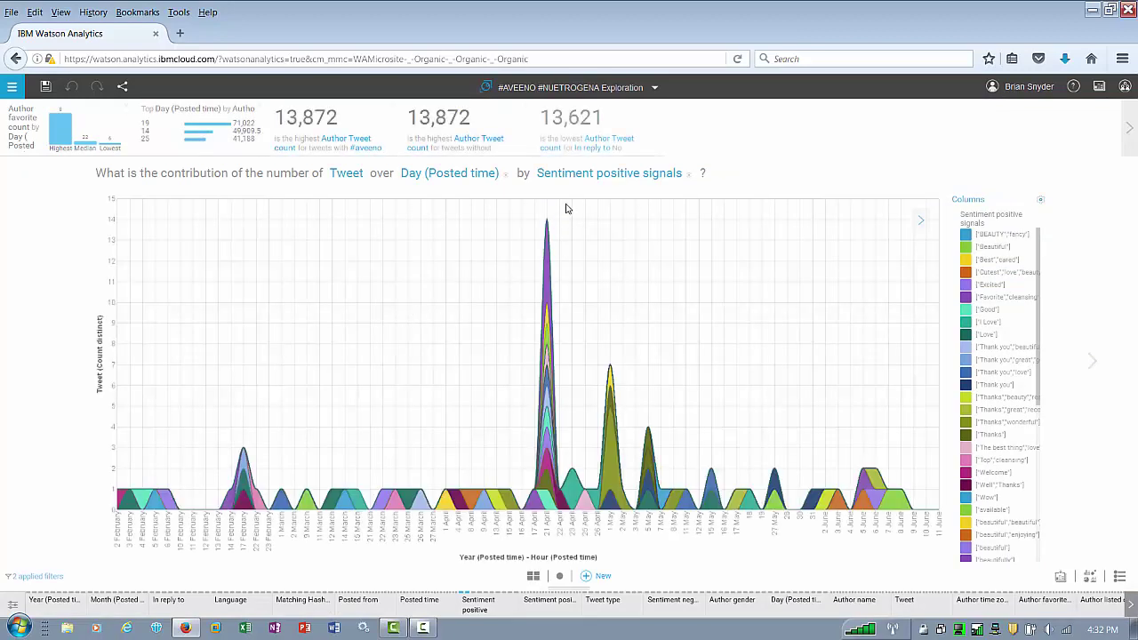
mouse_move(547, 241)
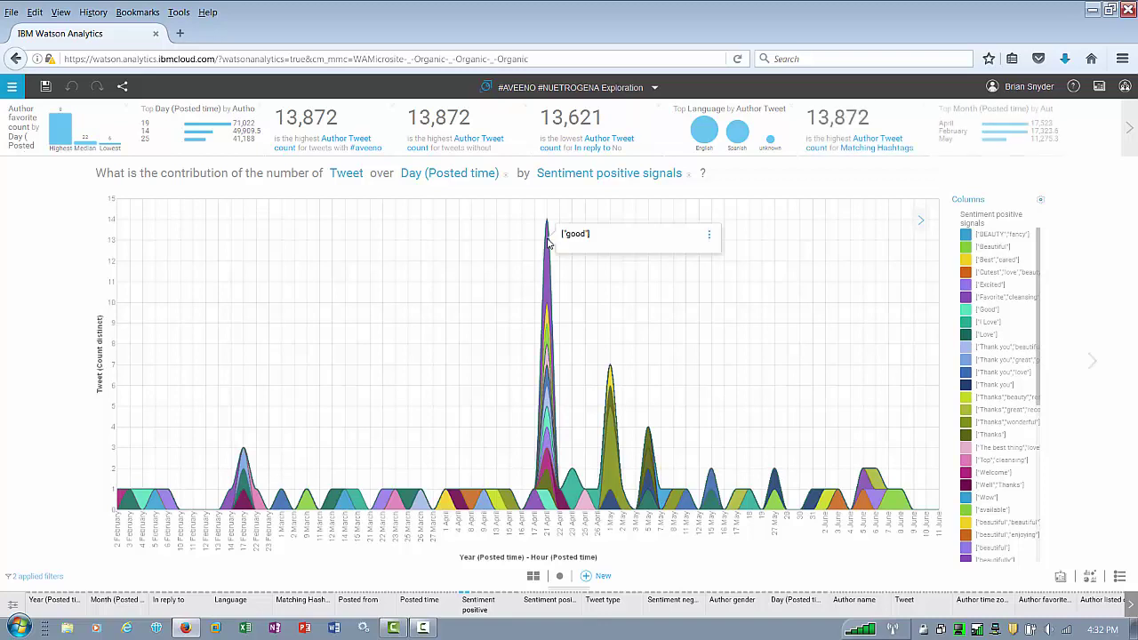
scroll(203, 498, down, 3)
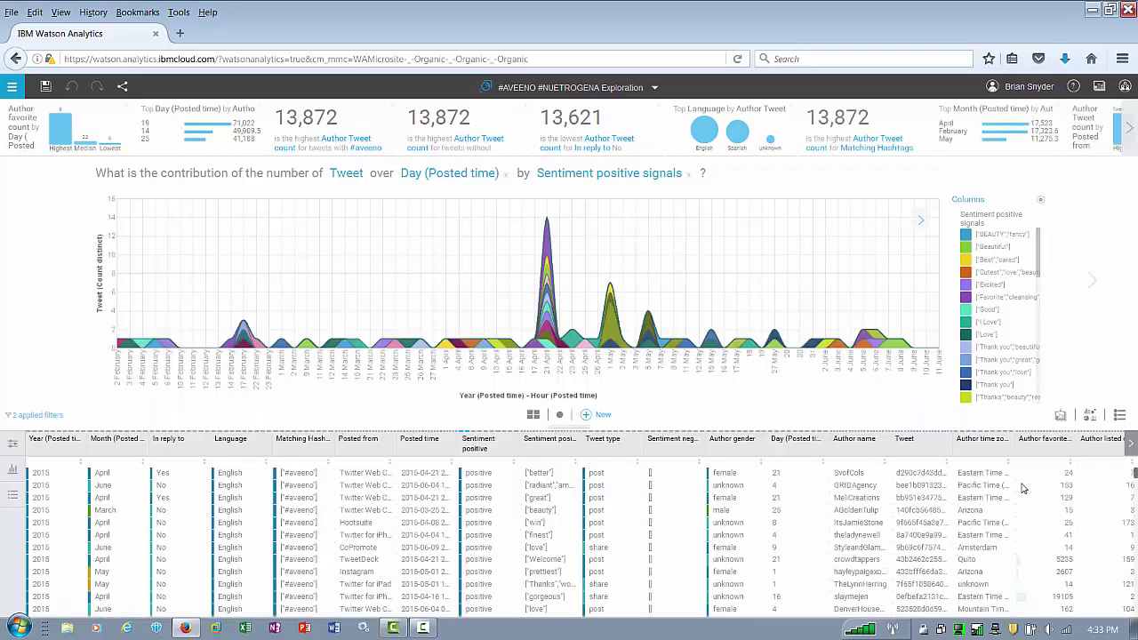
click(1131, 446)
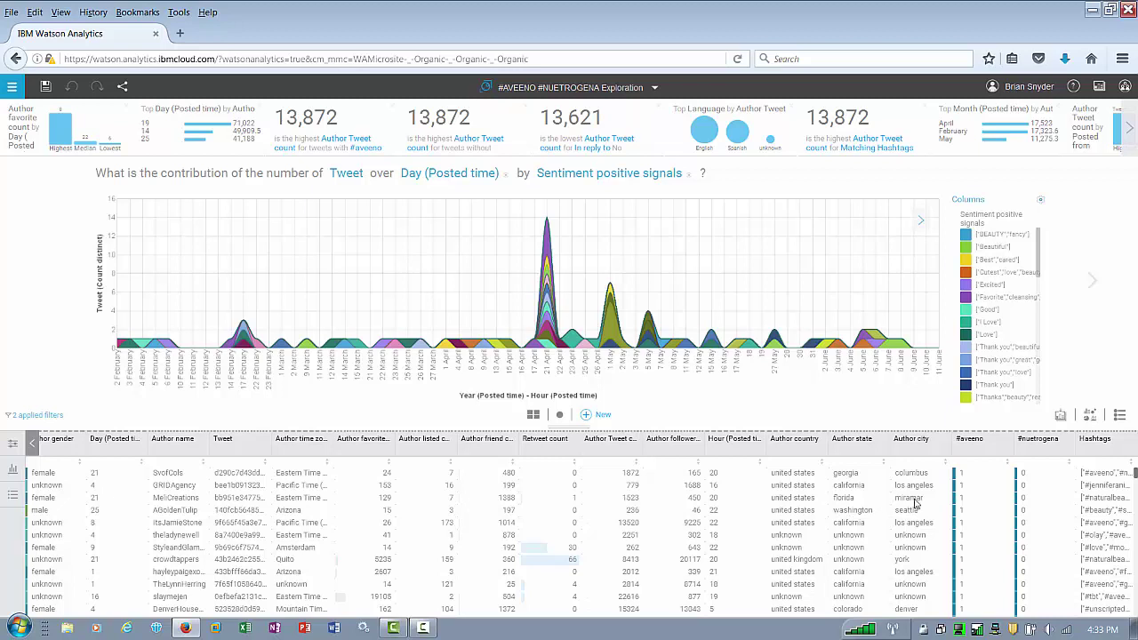
Close the #AVEENO #NUETROGENA exploration without saving changes.
click(653, 87)
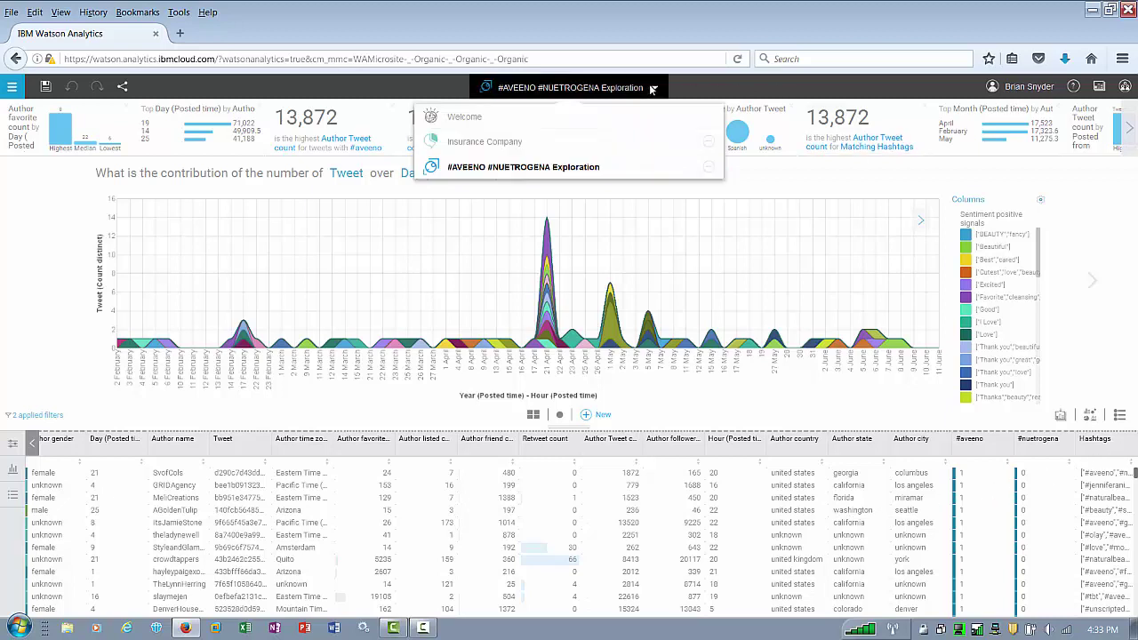
click(712, 163)
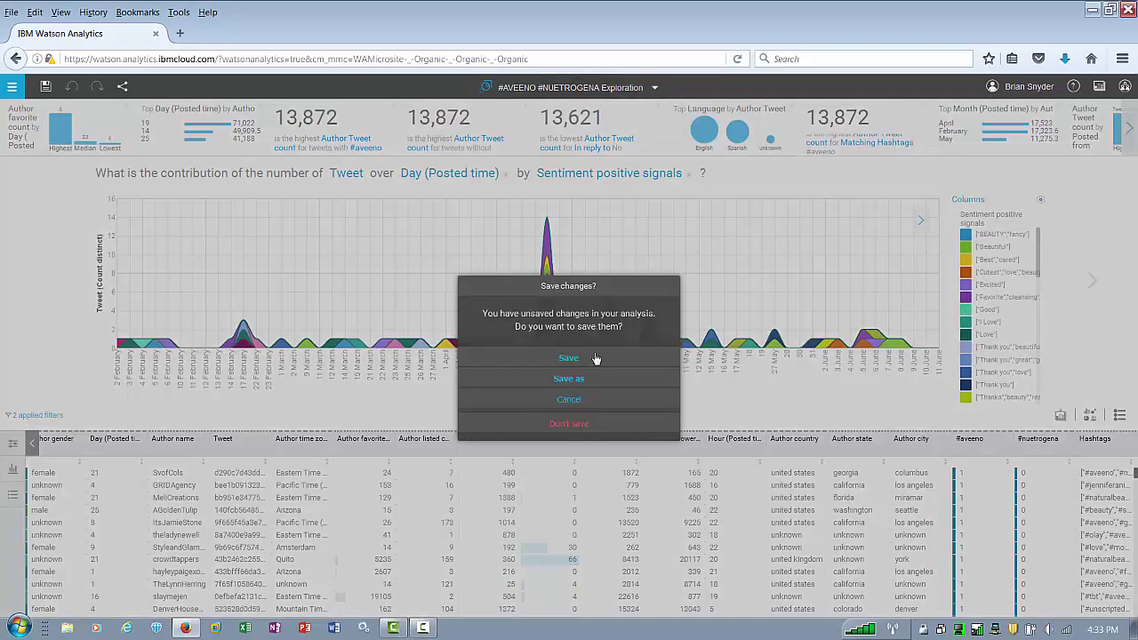
click(571, 424)
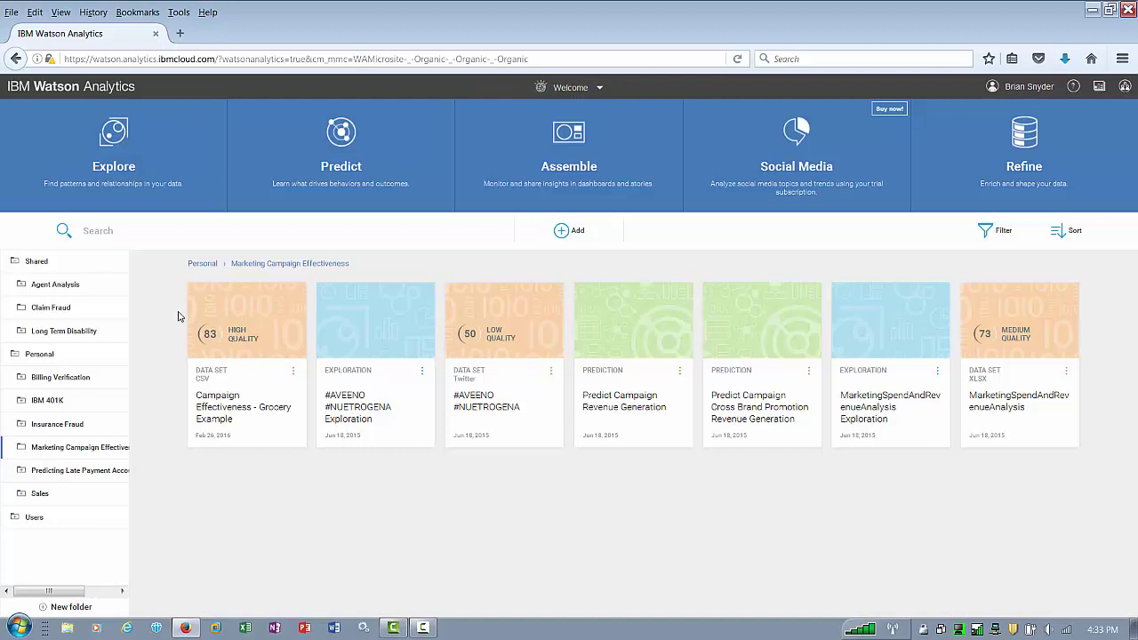
Assemble a dashboard from insurance_fraud_data in Claim Fraud using the Tabbed template and single-panel layout.
click(58, 311)
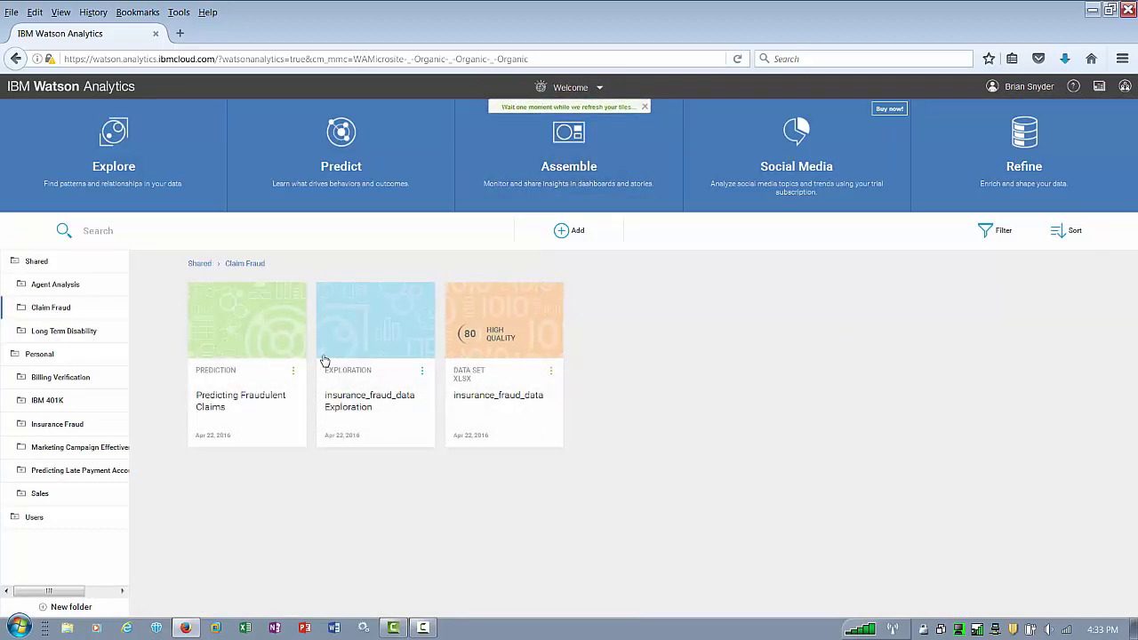
click(537, 349)
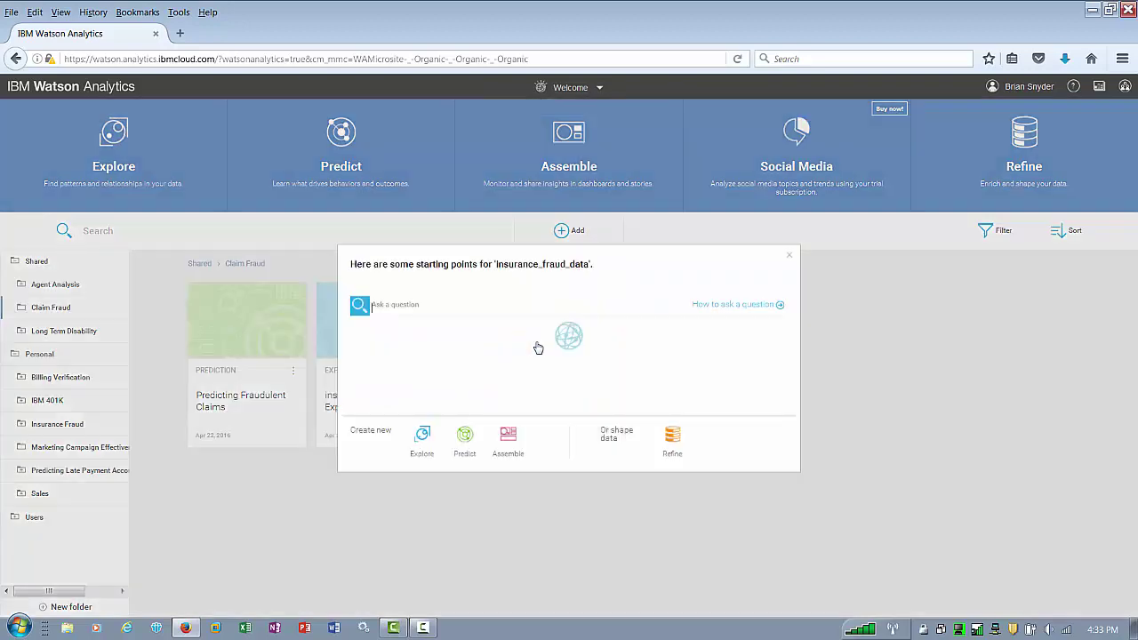
click(507, 441)
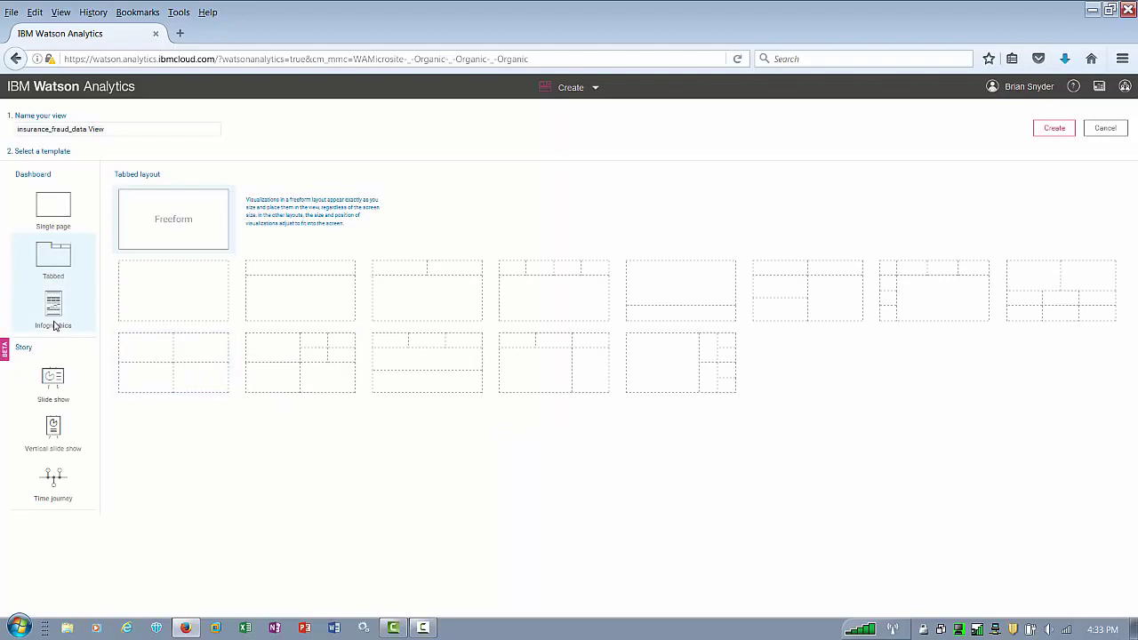
click(52, 380)
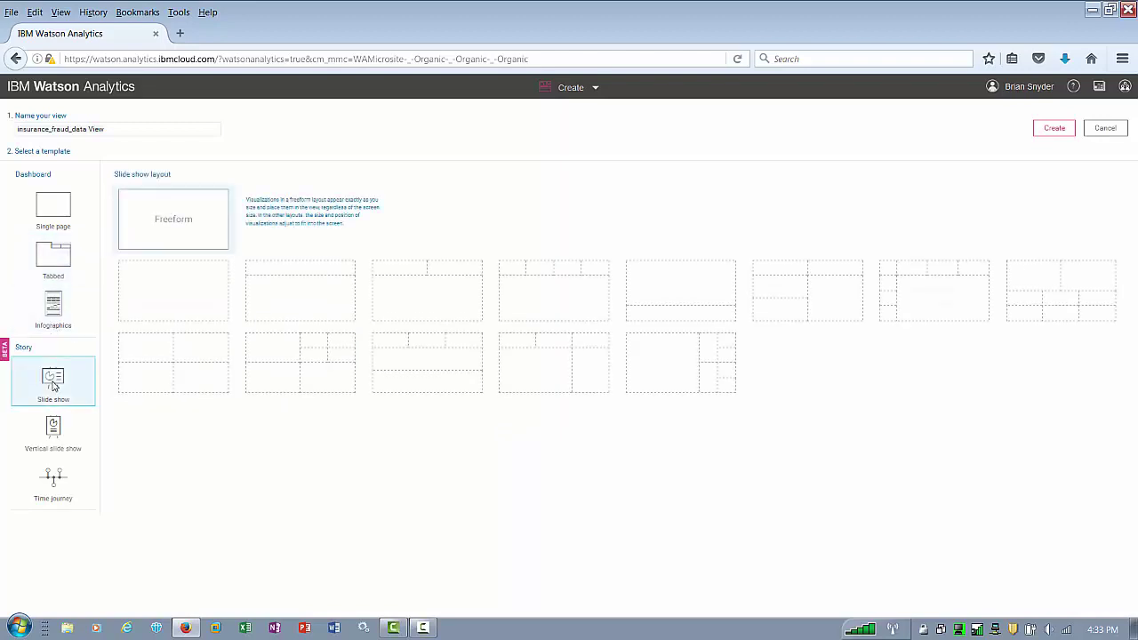
click(54, 431)
click(57, 483)
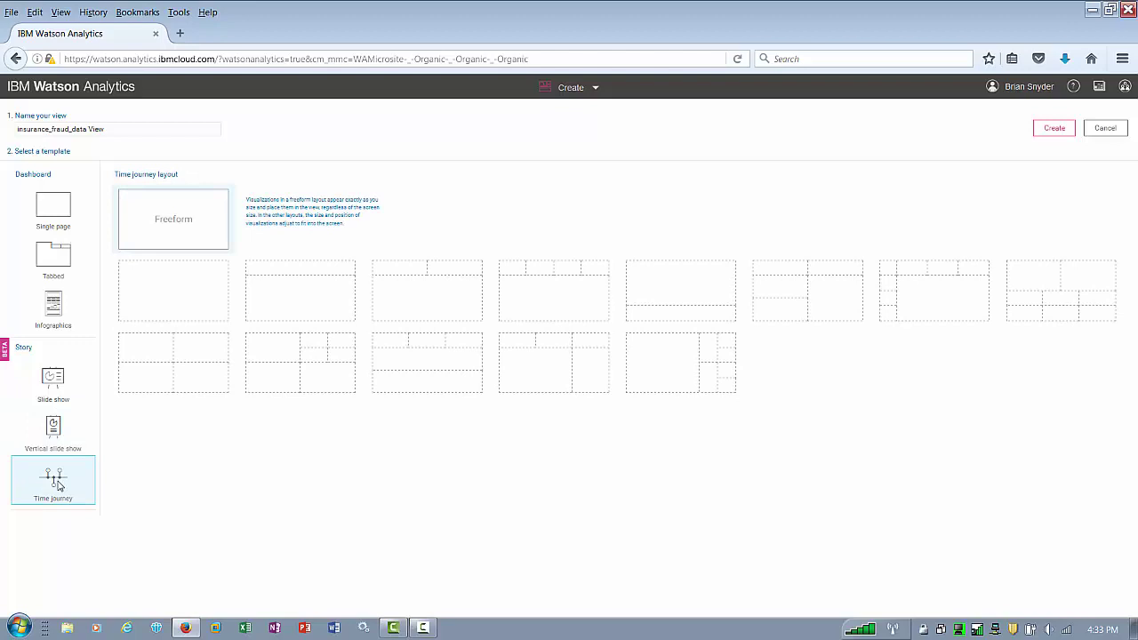
click(52, 265)
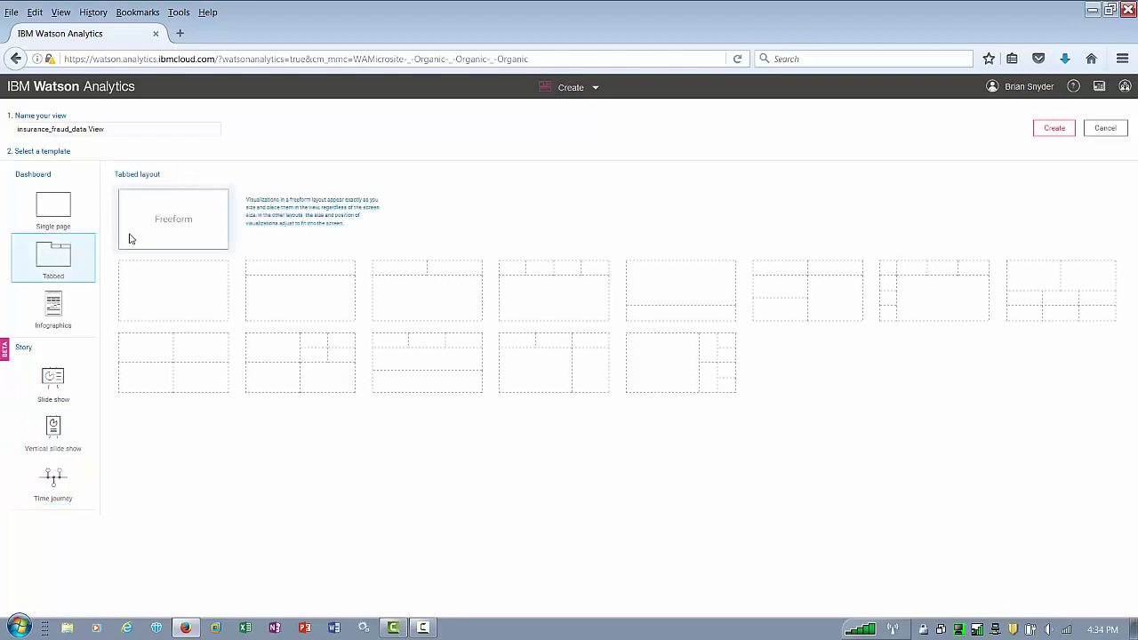
click(183, 293)
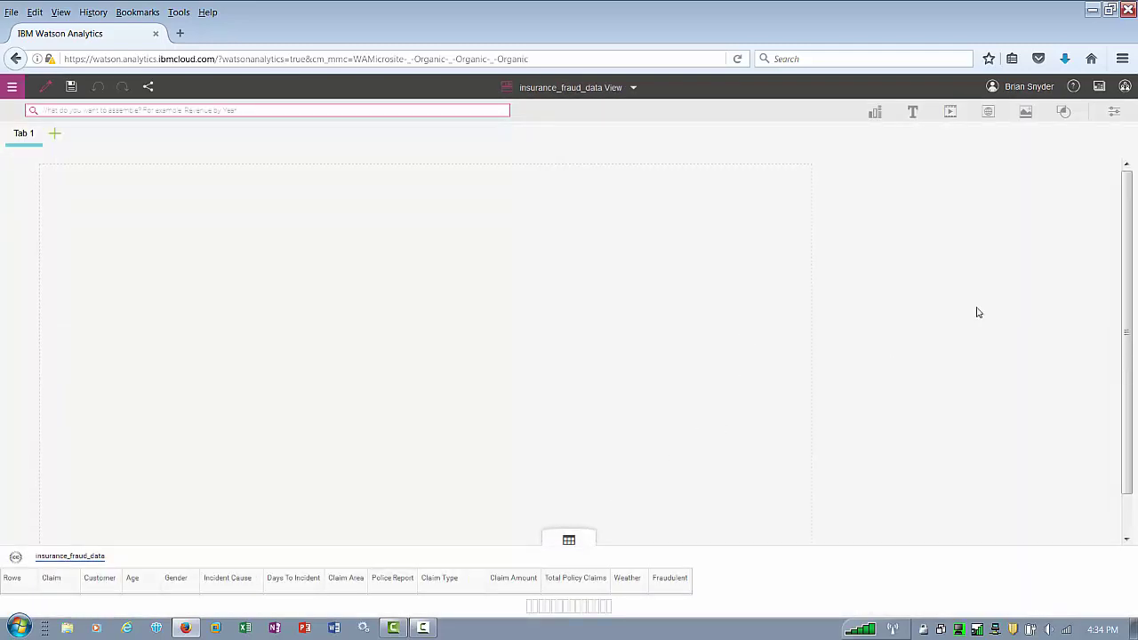
Place the insurance_fraud_data Incident Cause word cloud exploration on Tab 1.
click(1100, 88)
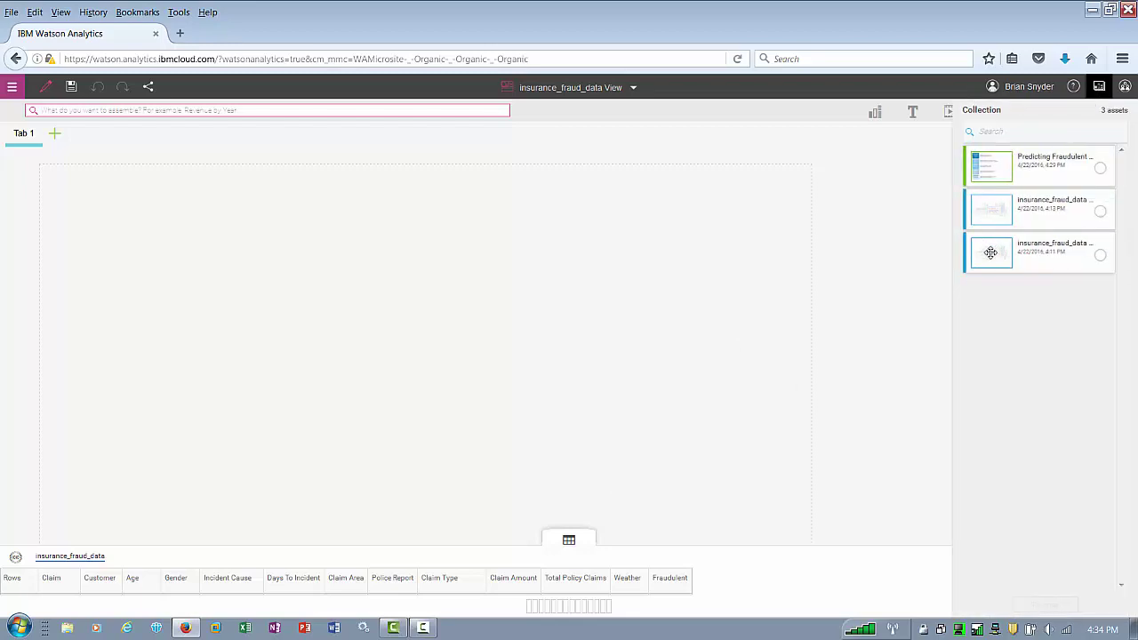
drag(990, 249, 459, 388)
click(569, 539)
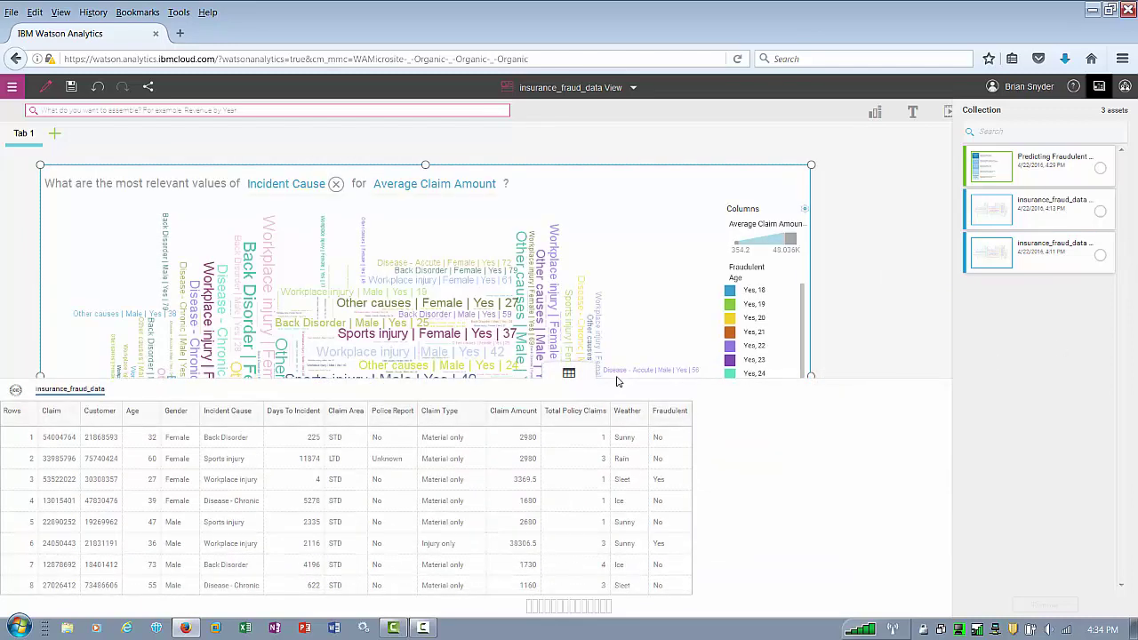
Filter the word cloud to Male claims, hide the data table, and add a one-panel Tab 2.
click(171, 385)
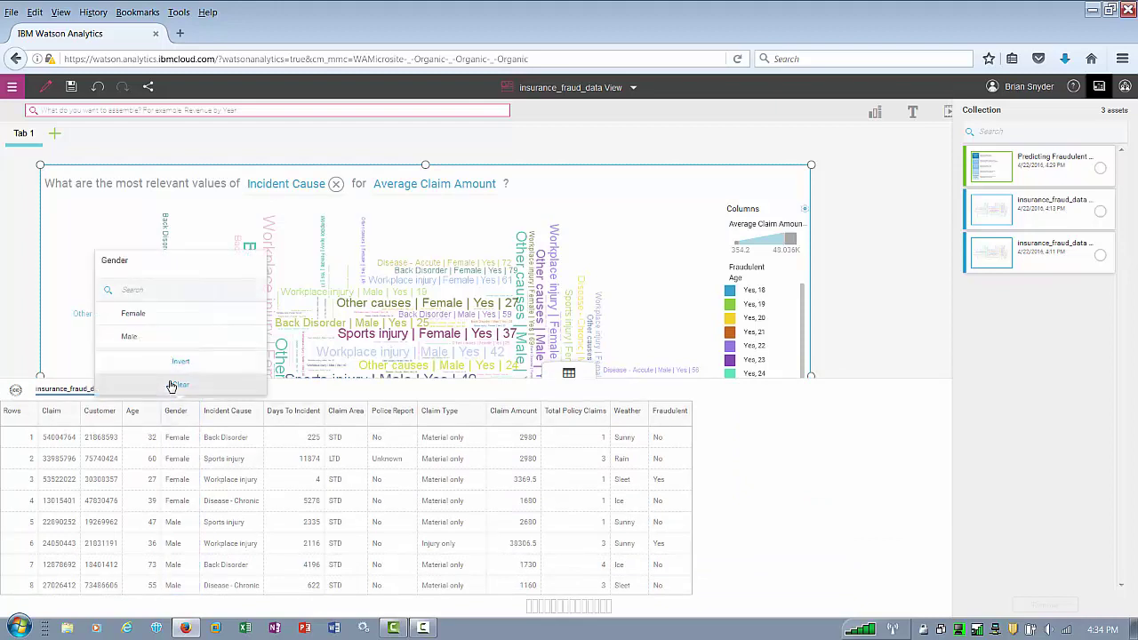
click(129, 337)
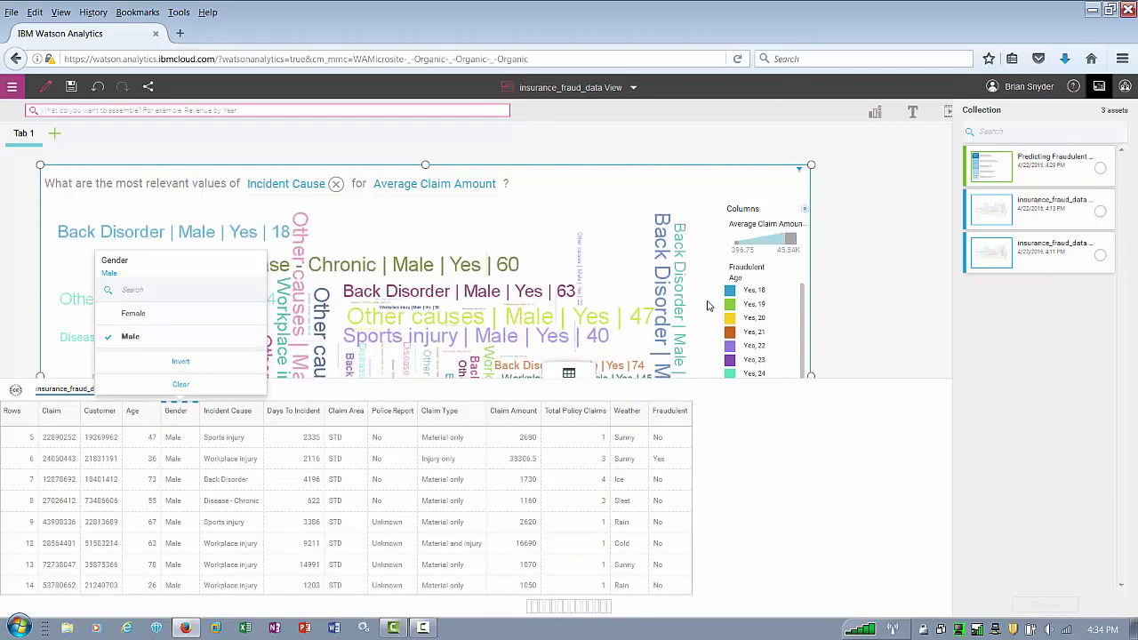
click(887, 272)
click(569, 373)
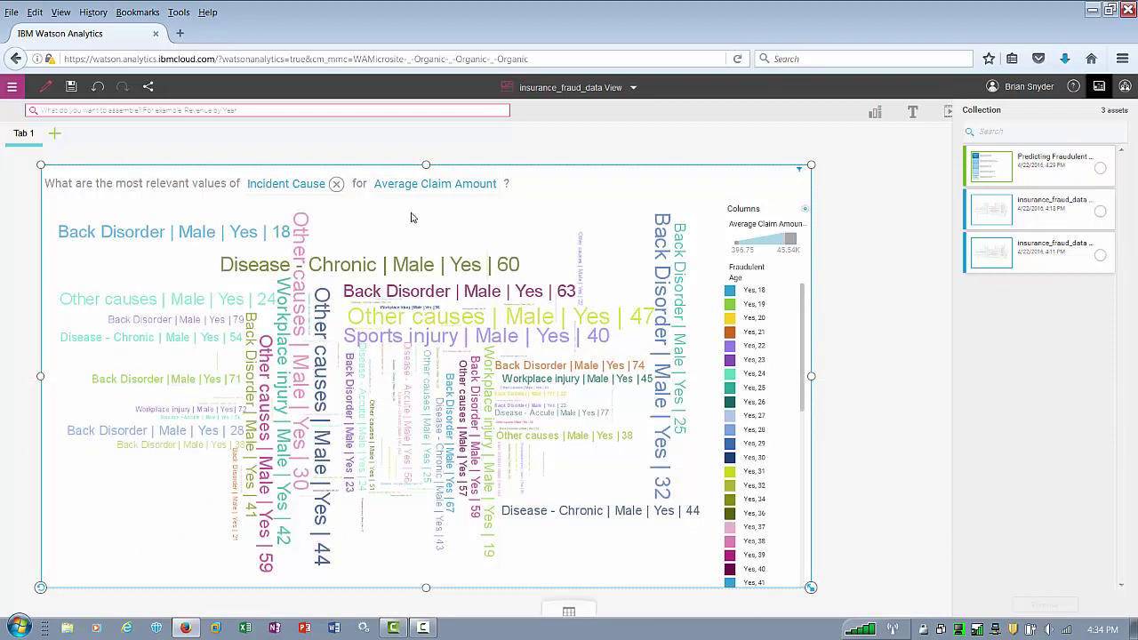
click(54, 137)
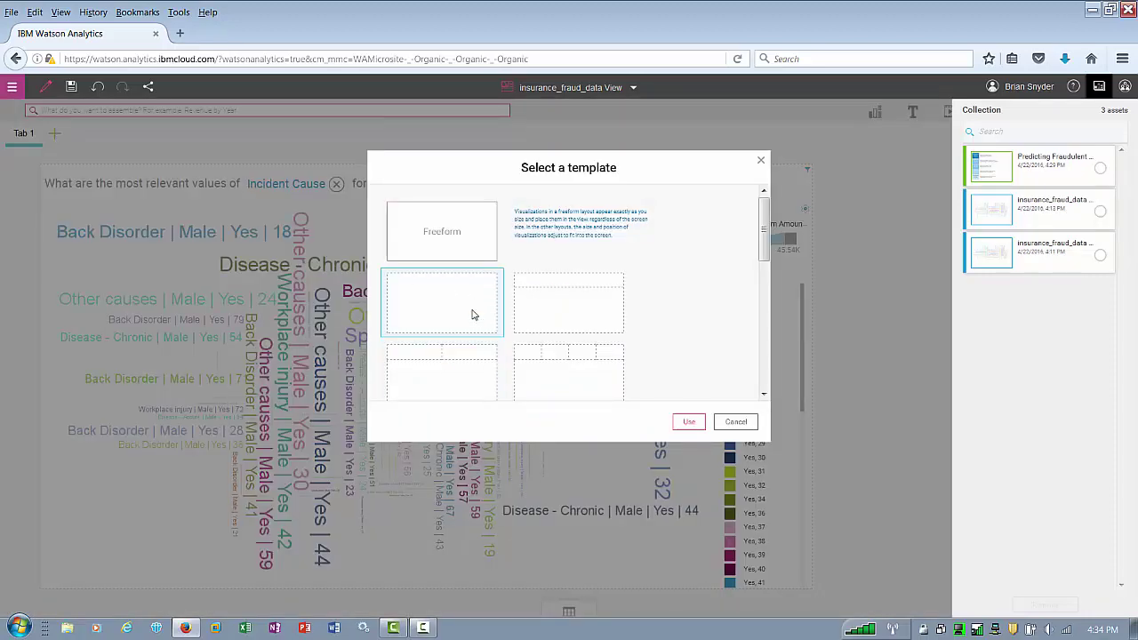
double_click(473, 315)
Put Predicting Fraudulent Claims on Tab 2, save as 'Predictive Claims Dashboard' in Claim Fraud, and open sharing.
drag(963, 179, 424, 382)
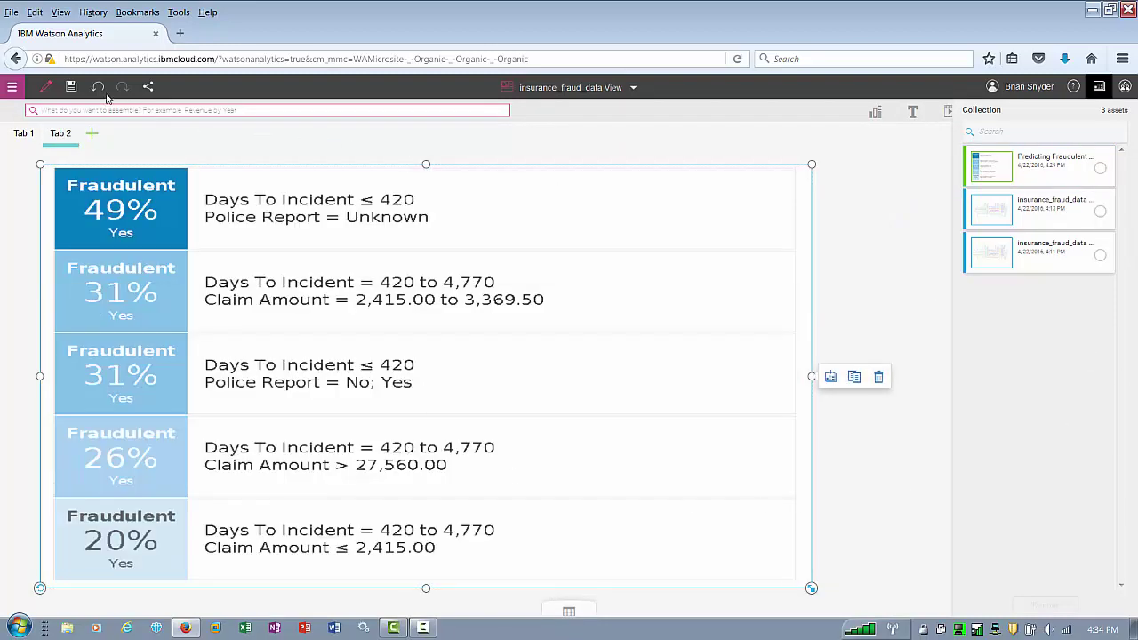
click(71, 87)
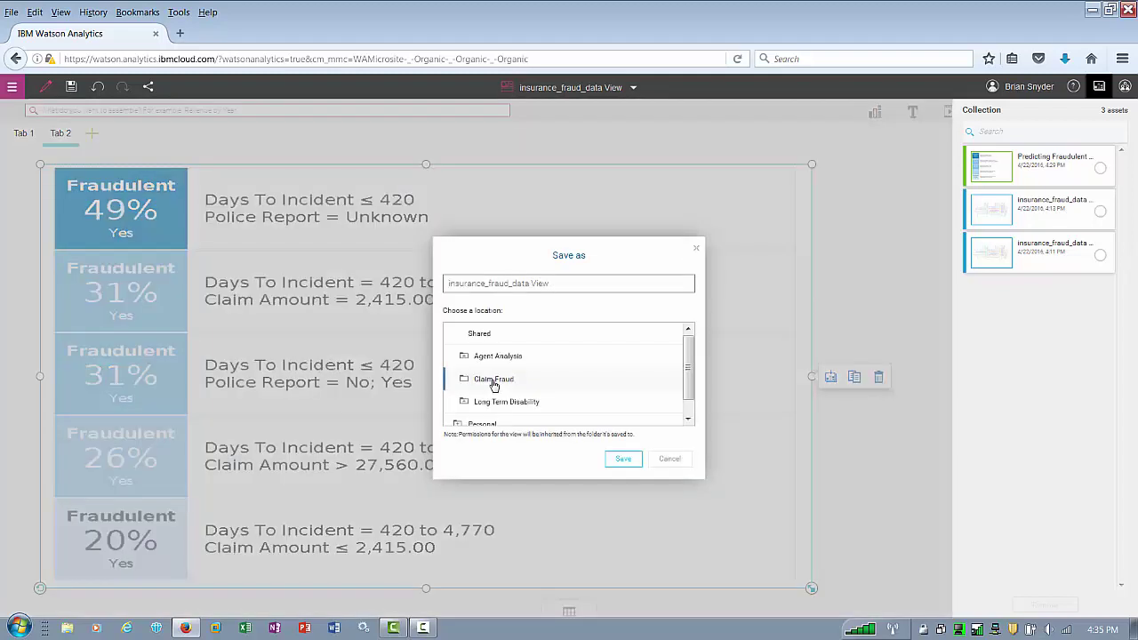
drag(551, 283, 424, 282)
text(Predictive Claims Dashboard)
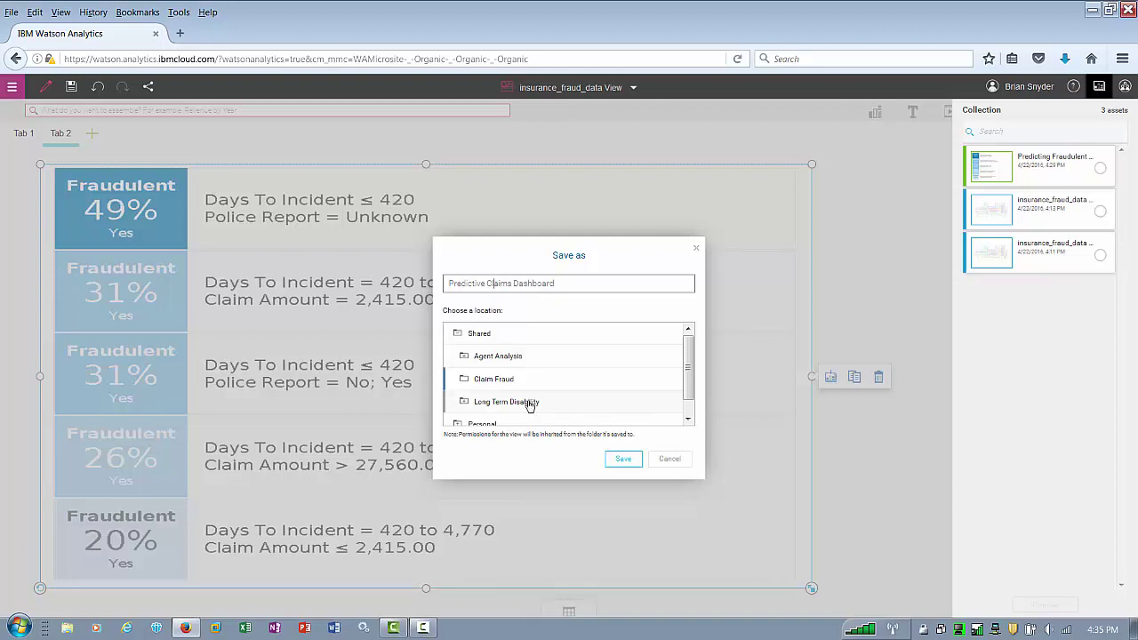
click(625, 459)
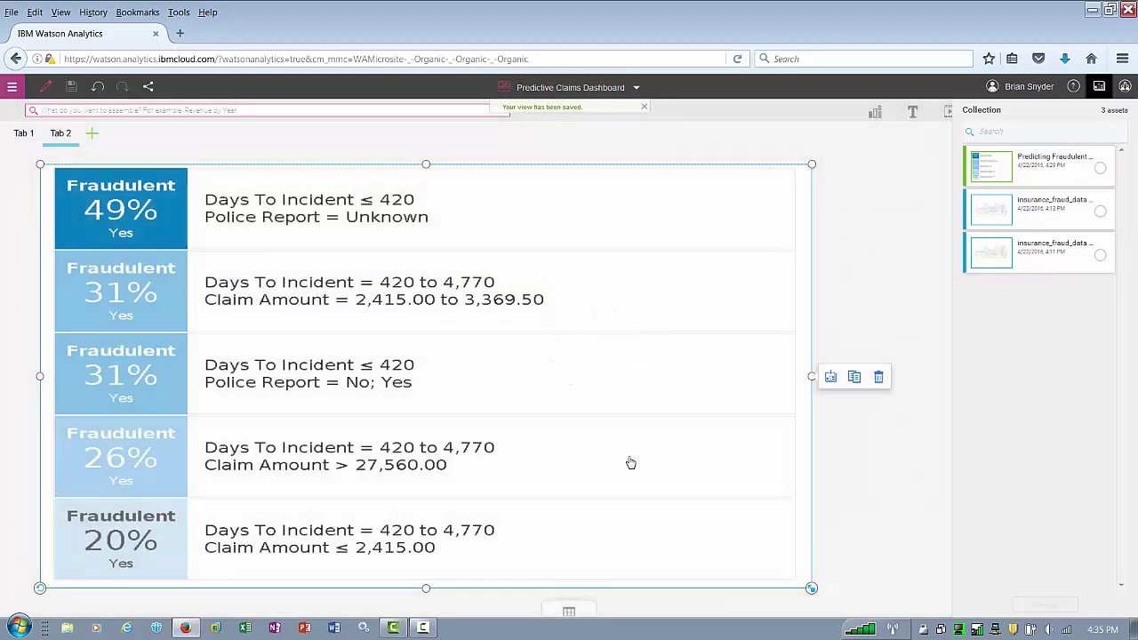
click(24, 134)
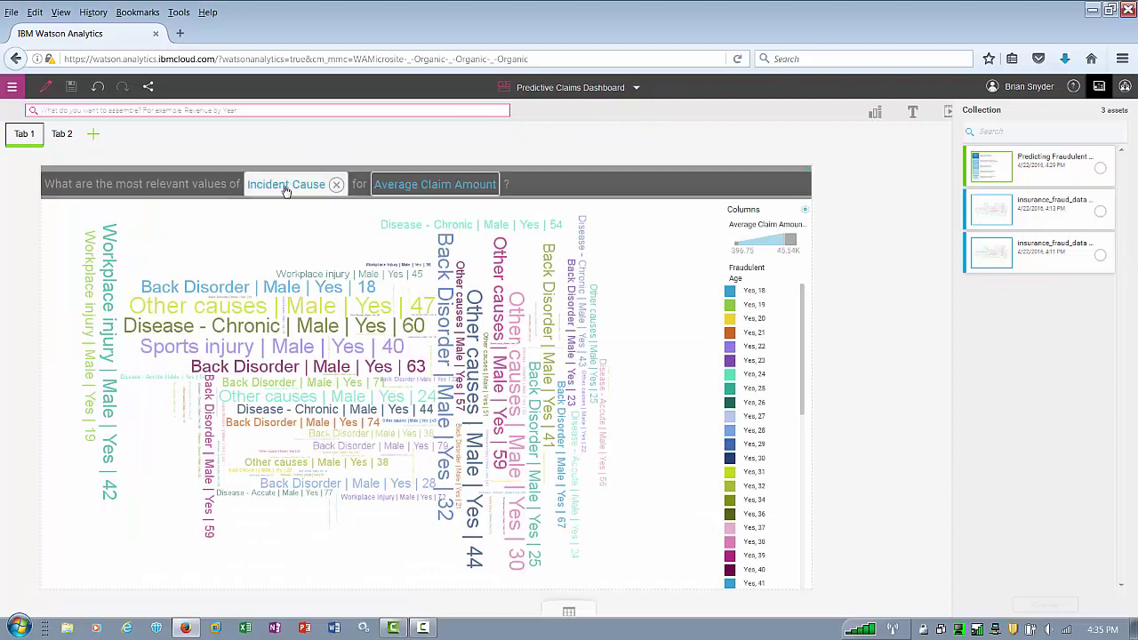
click(147, 87)
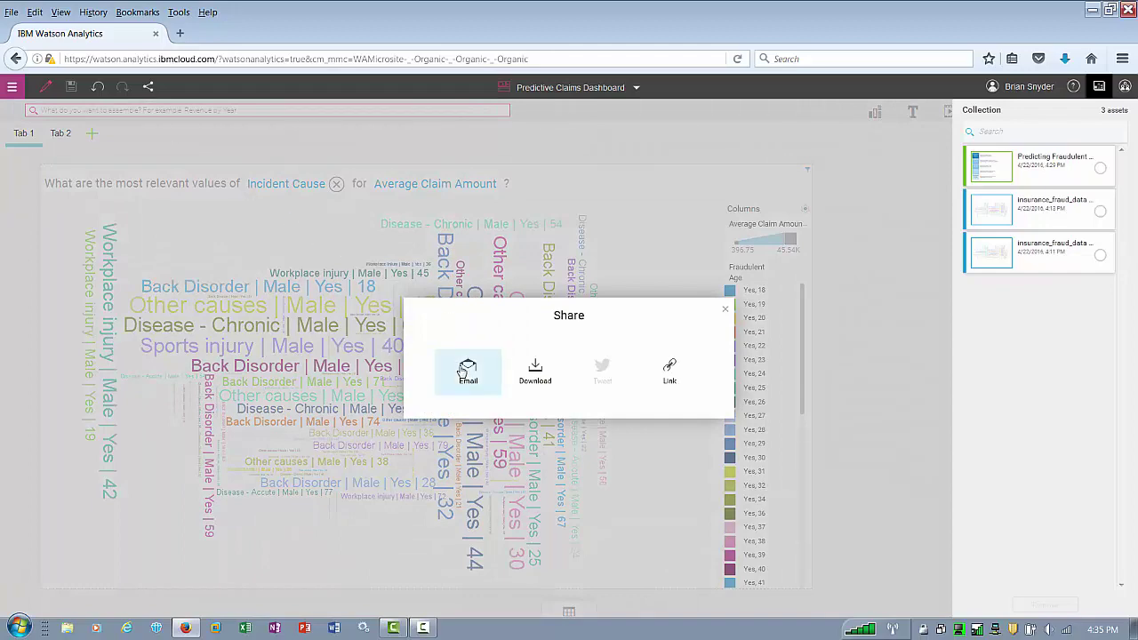